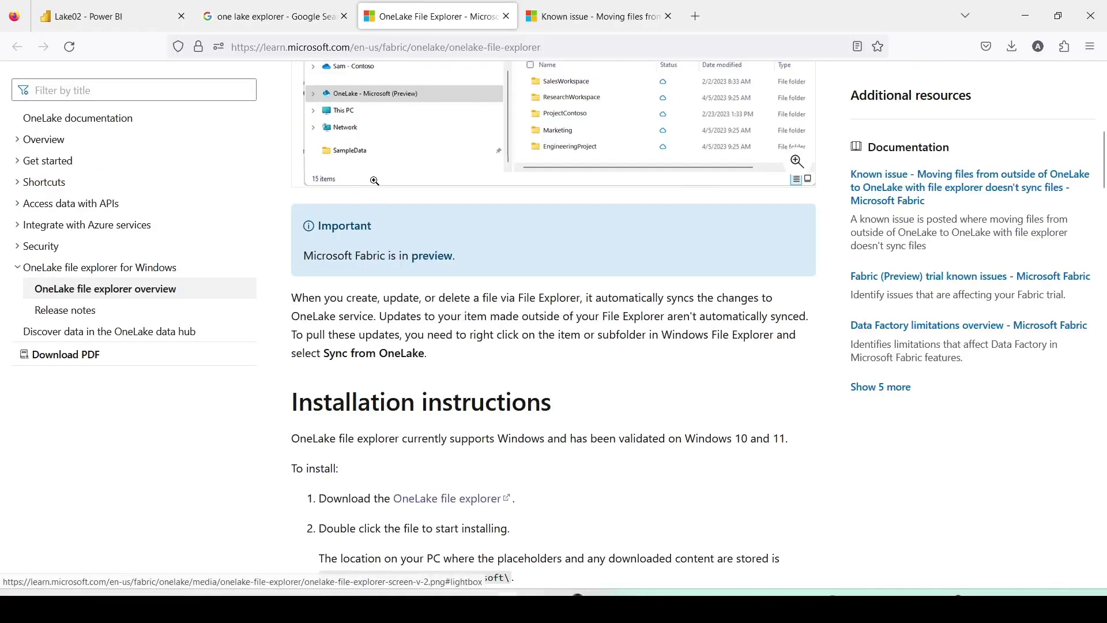
Step: Search Google for "one lake explorer" and go to the OneLake File Explorer article on Microsoft Learn
{"action": "scroll", "coordinate": [374, 181], "scroll_direction": "up", "scroll_amount": 10}
{"action": "left_click", "coordinate": [269, 23]}
{"action": "scroll", "coordinate": [277, 87], "scroll_direction": "up", "scroll_amount": 2}
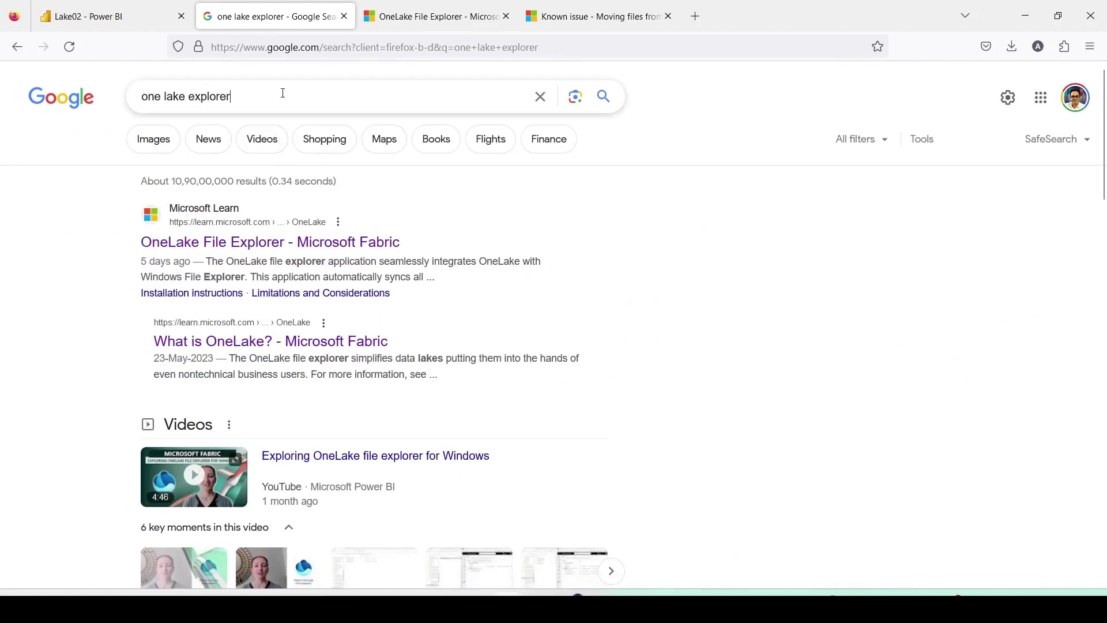
{"action": "key", "text": "Return"}
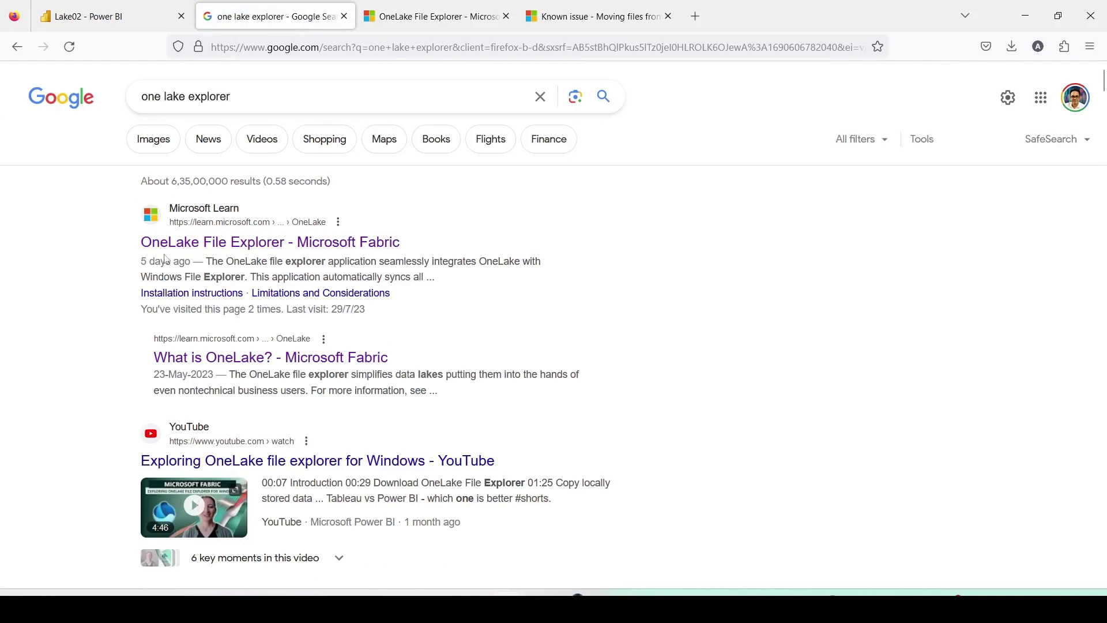
{"action": "left_click", "coordinate": [274, 251]}
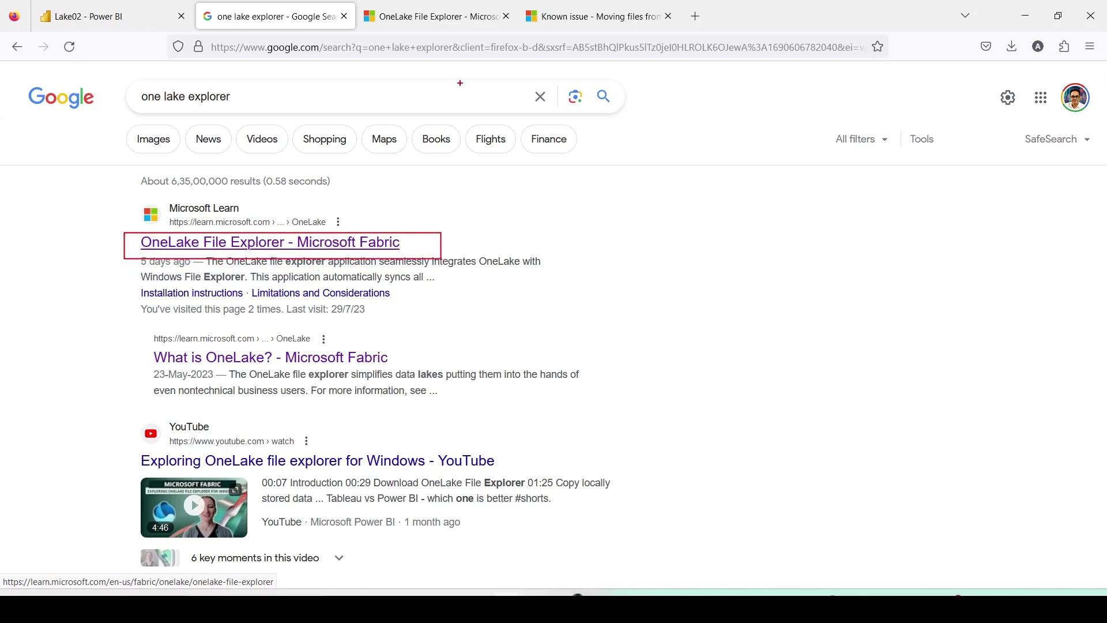
{"action": "left_click", "coordinate": [434, 16]}
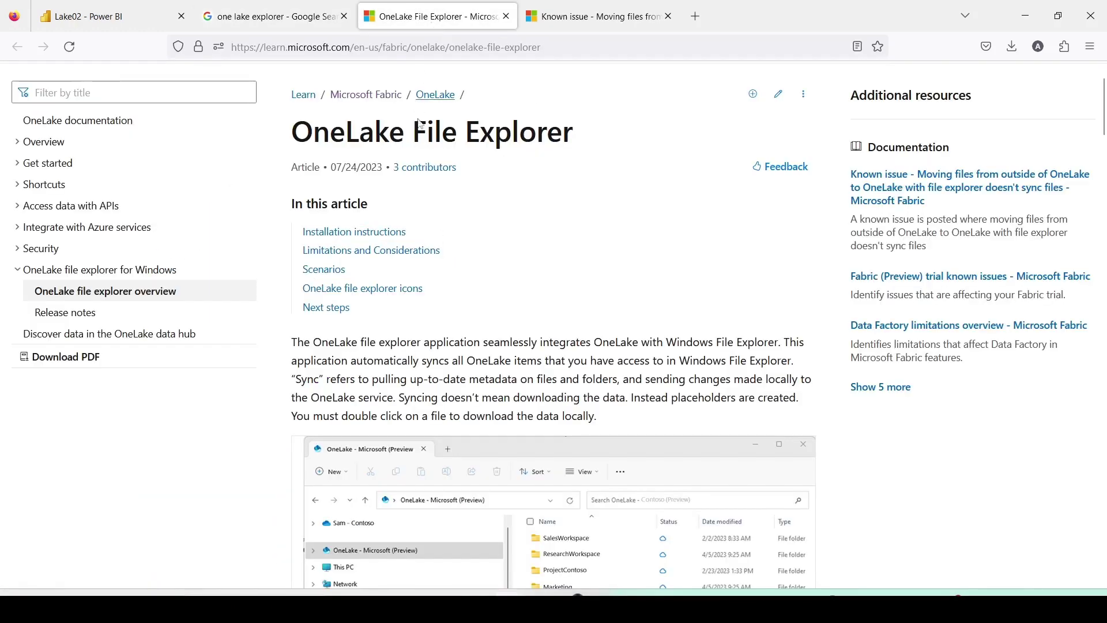
Step: Open the OneLake file explorer download link from the article's installation instructions in a new browser tab
{"action": "scroll", "coordinate": [420, 192], "scroll_direction": "down", "scroll_amount": 1}
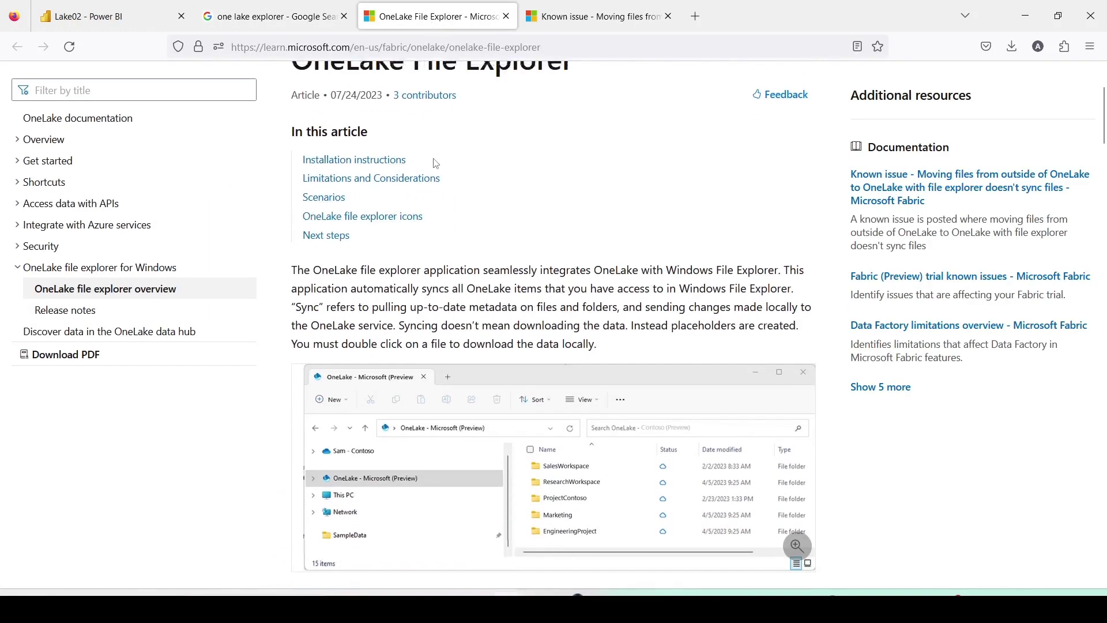
{"action": "scroll", "coordinate": [433, 161], "scroll_direction": "up", "scroll_amount": 1}
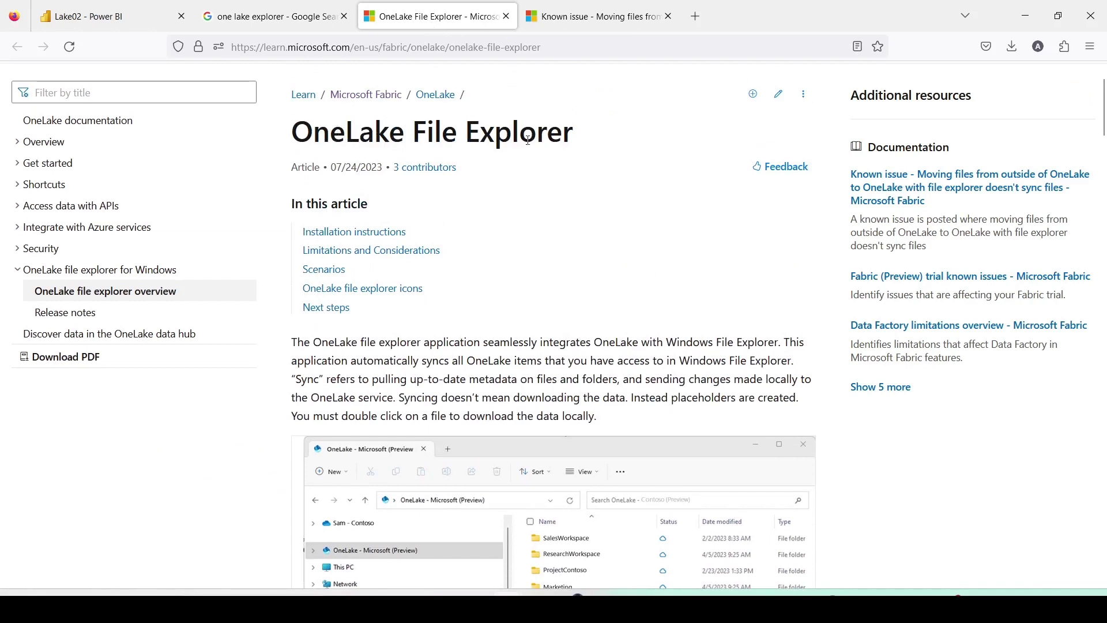
{"action": "scroll", "coordinate": [528, 140], "scroll_direction": "down", "scroll_amount": 2}
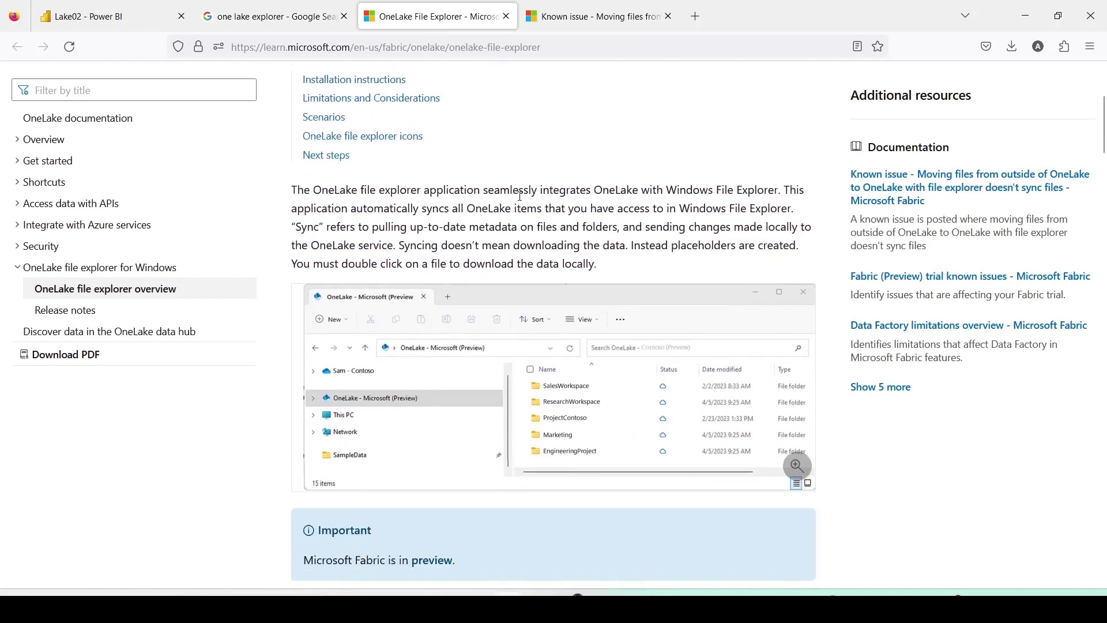
{"action": "scroll", "coordinate": [698, 203], "scroll_direction": "down", "scroll_amount": 5}
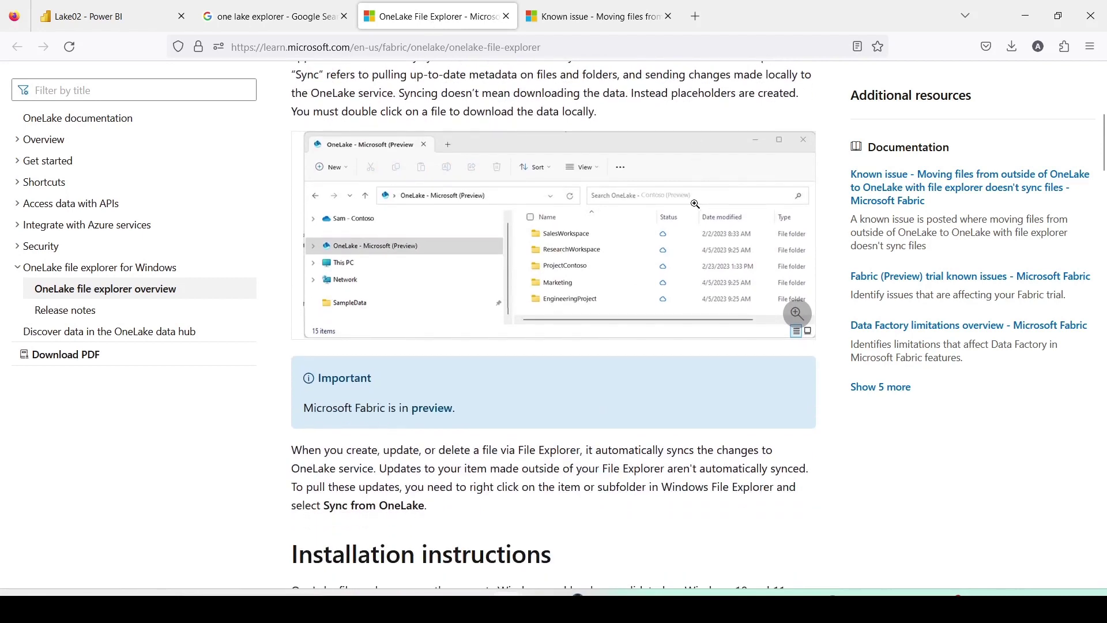
{"action": "scroll", "coordinate": [694, 208], "scroll_direction": "down", "scroll_amount": 2}
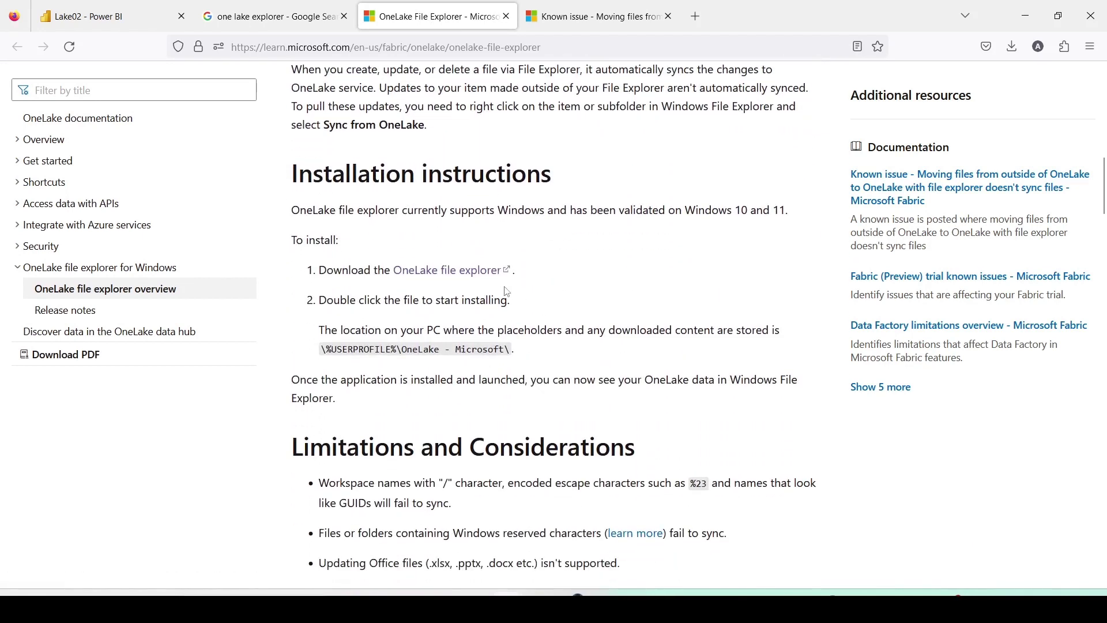
{"action": "right_click", "coordinate": [426, 273]}
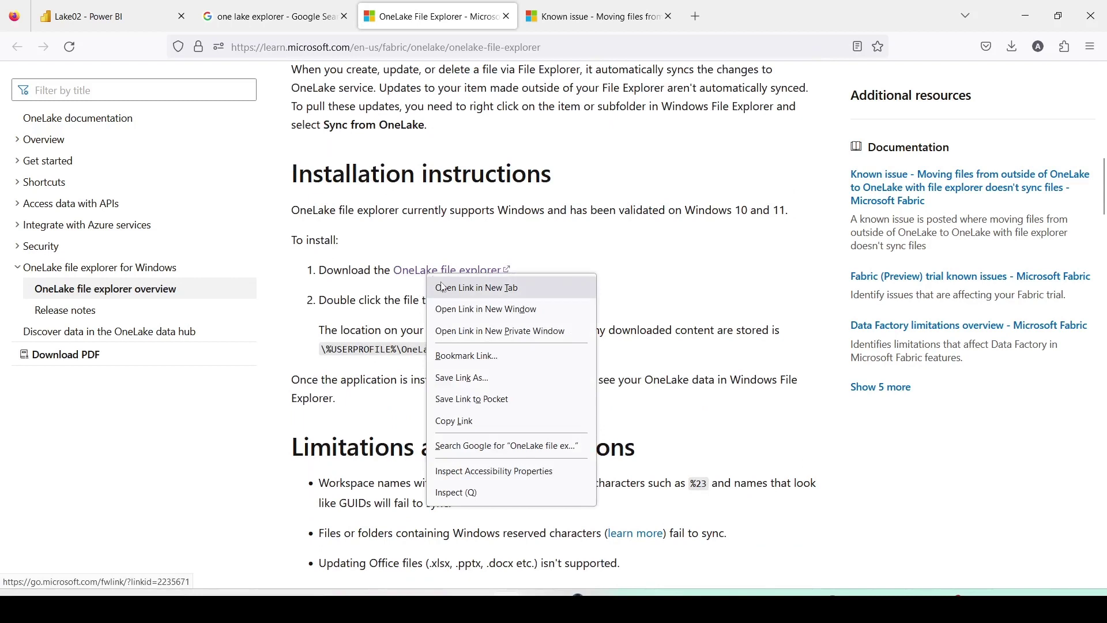
{"action": "left_click", "coordinate": [531, 259]}
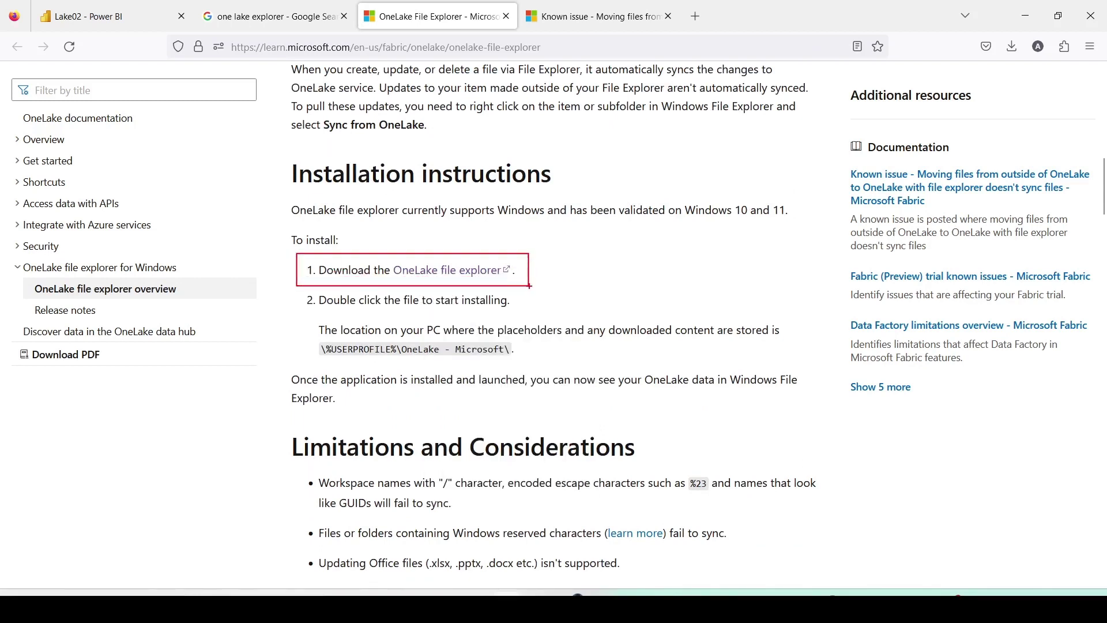
{"action": "right_click", "coordinate": [475, 276]}
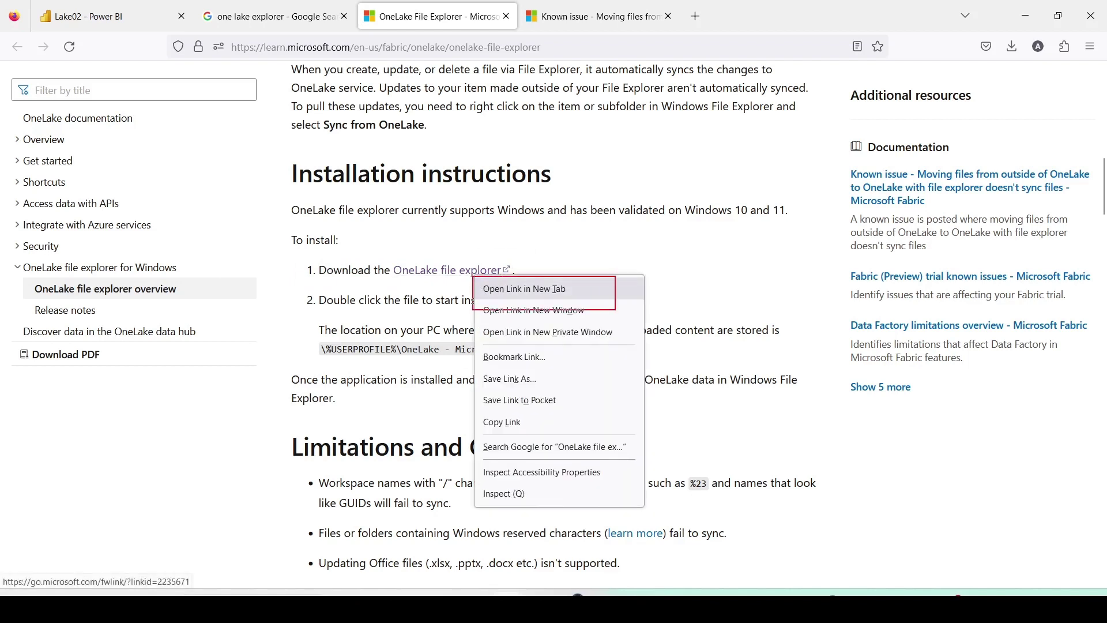
{"action": "left_click", "coordinate": [553, 292]}
{"action": "right_click", "coordinate": [505, 276]}
{"action": "left_click", "coordinate": [537, 288]}
{"action": "left_click", "coordinate": [576, 25]}
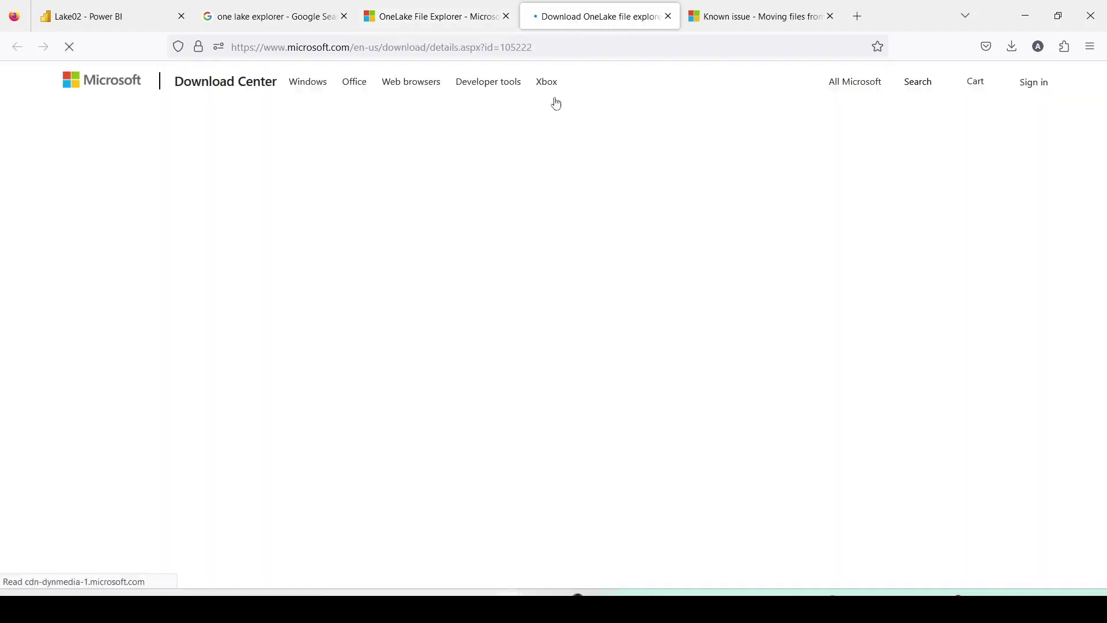
Step: Download the English OneLake file explorer package and launch the already downloaded OneLake_PuPr_1.0.9.0.msix installer
{"action": "scroll", "coordinate": [439, 260], "scroll_direction": "down", "scroll_amount": 3}
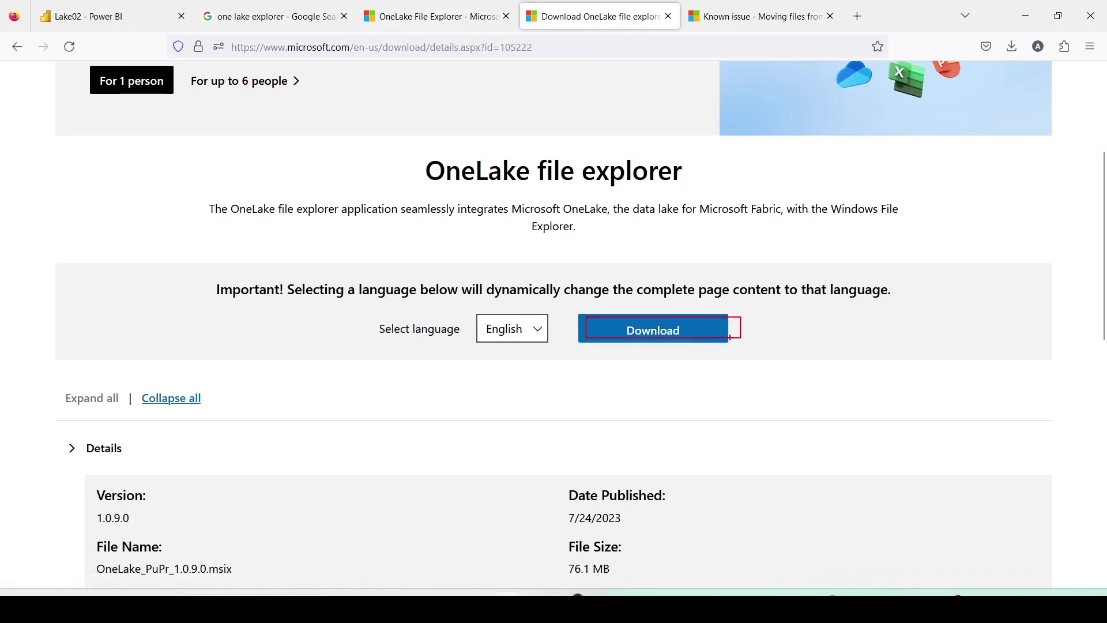
{"action": "left_click", "coordinate": [653, 330]}
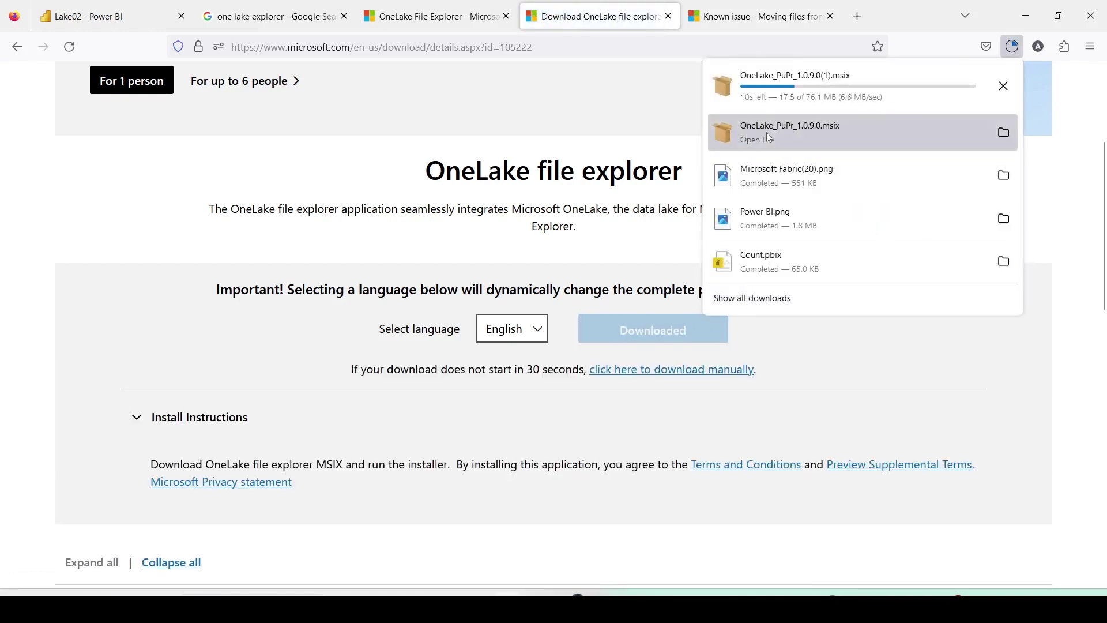
{"action": "left_click", "coordinate": [770, 137]}
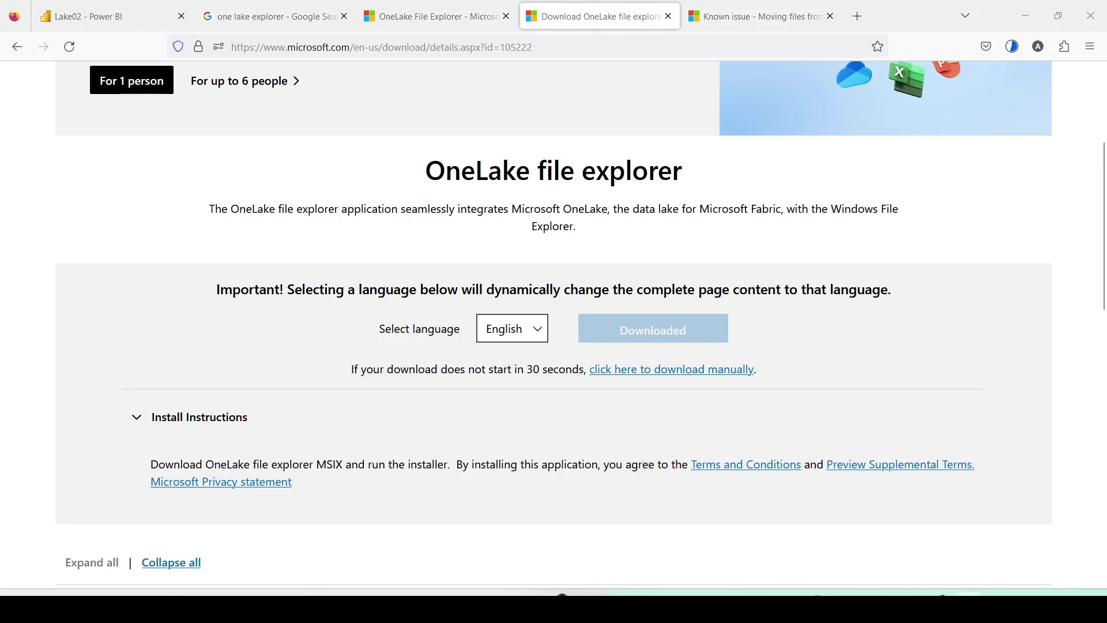
Step: Update Microsoft OneLake file explorer with launch when ready enabled, and sign in with the preselected Microsoft account
{"action": "left_click_drag", "start_coordinate": [646, 108], "coordinate": [383, 101]}
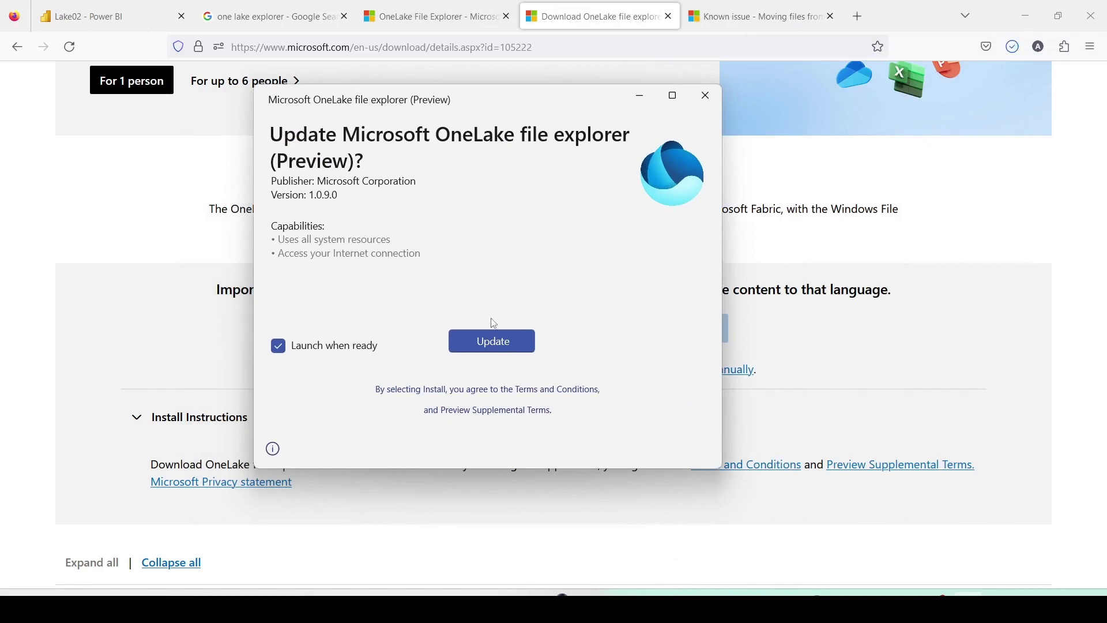
{"action": "left_click", "coordinate": [494, 345]}
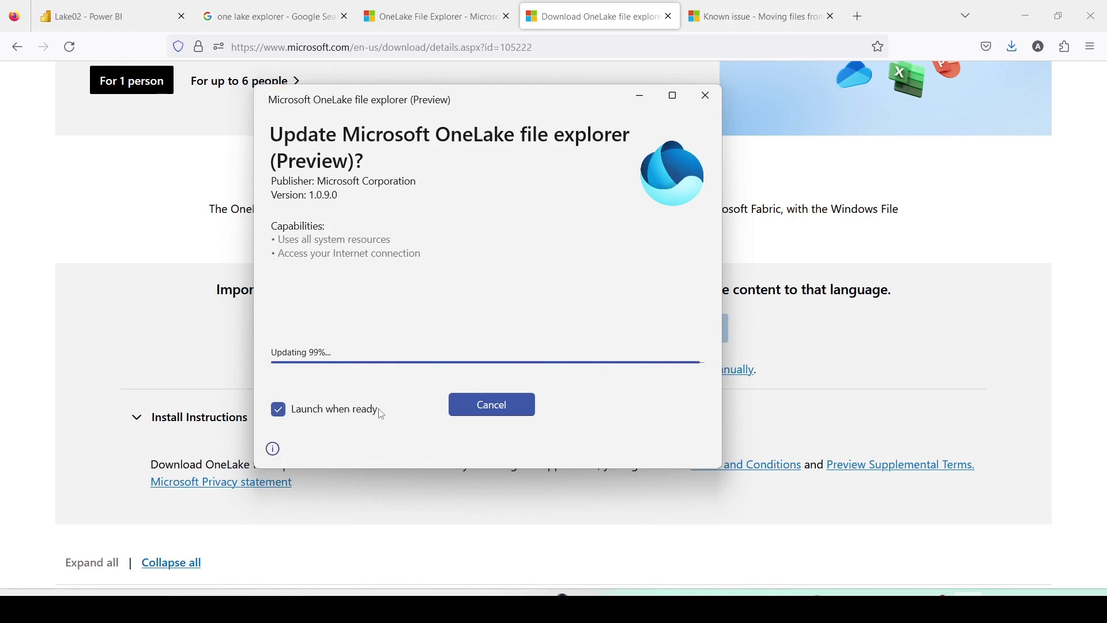
{"action": "mouse_move", "coordinate": [267, 386]}
{"action": "left_mouse_down"}
{"action": "mouse_move", "coordinate": [330, 421]}
{"action": "mouse_move", "coordinate": [414, 425]}
{"action": "left_mouse_up"}
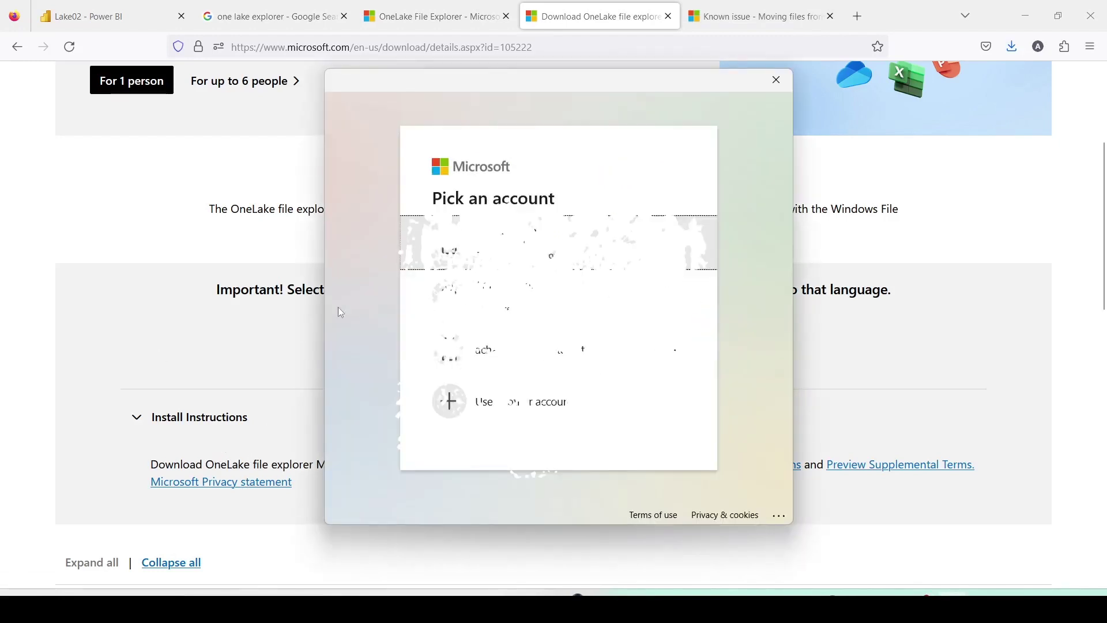
{"action": "key", "text": "Return"}
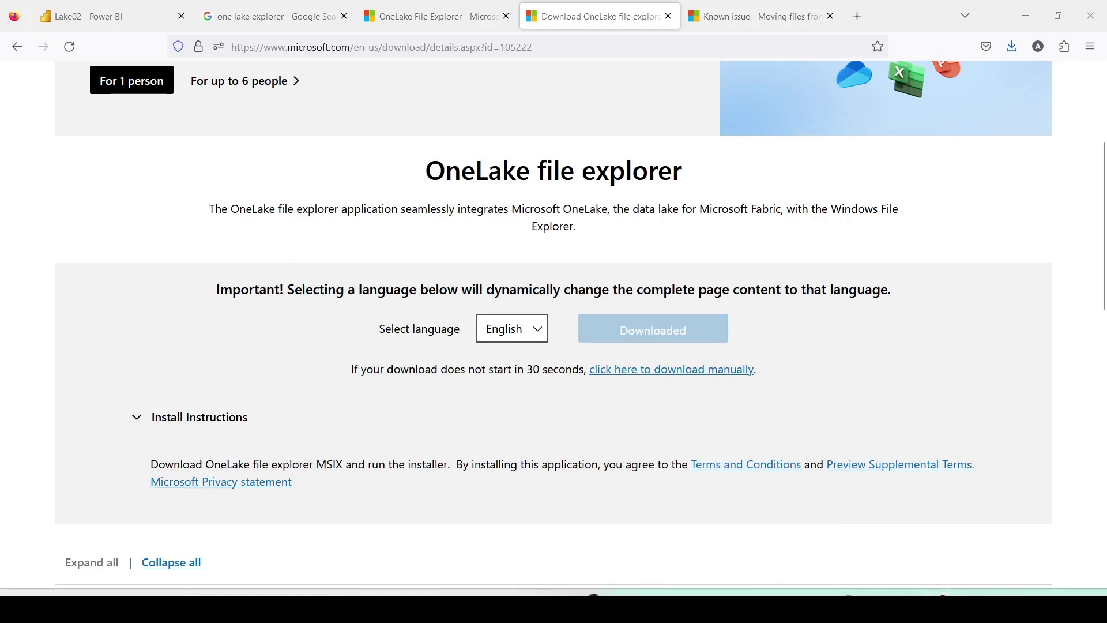
Step: Show the desktop and open the account window of the OneLake app running in the system tray
{"action": "key", "text": "super+d"}
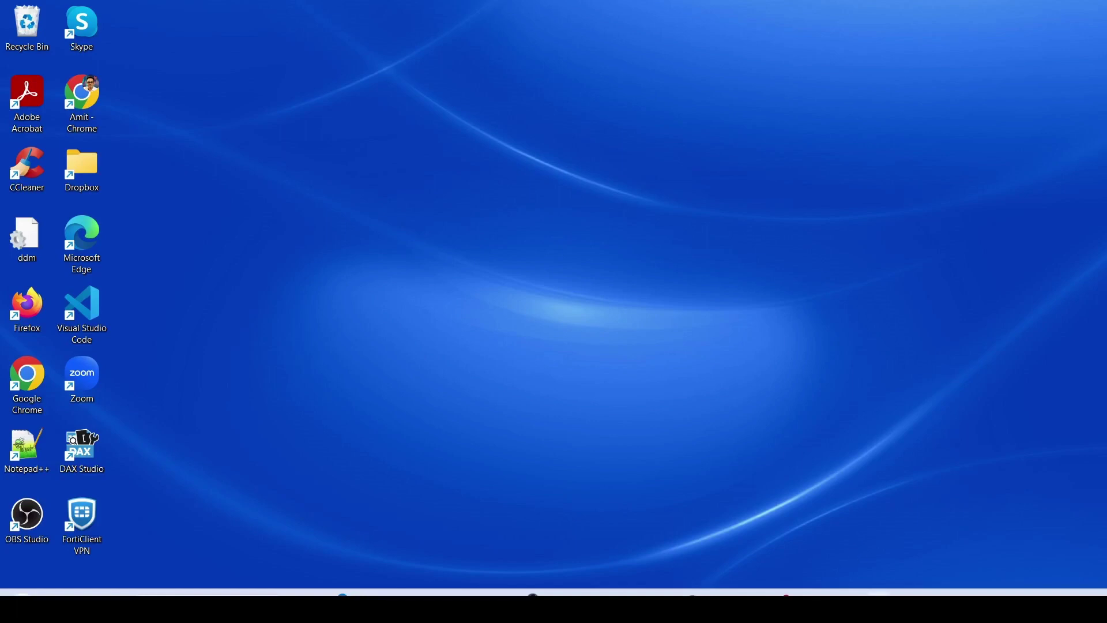
{"action": "left_click", "coordinate": [879, 593]}
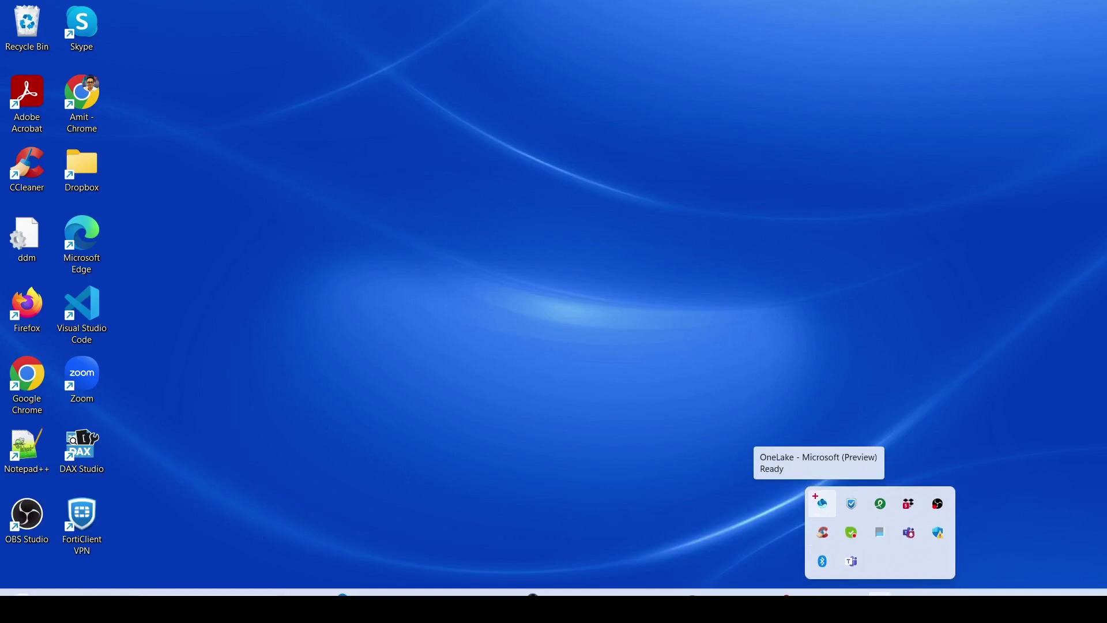
{"action": "left_click_drag", "start_coordinate": [811, 493], "coordinate": [838, 518]}
{"action": "right_click", "coordinate": [823, 505]}
{"action": "mouse_move", "coordinate": [801, 488]}
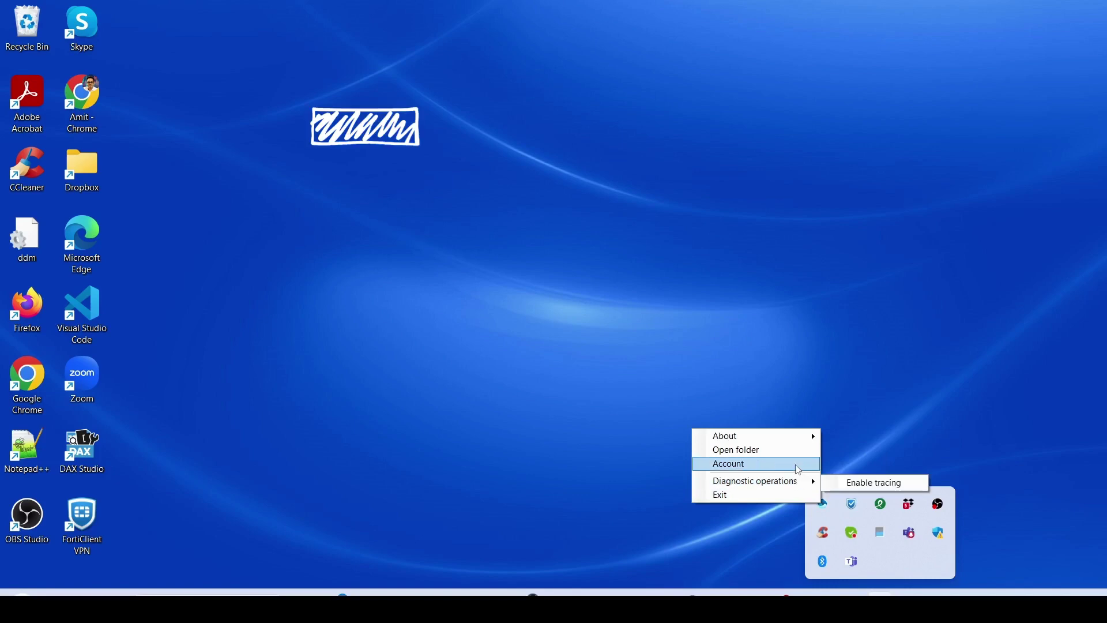
{"action": "left_click", "coordinate": [799, 466]}
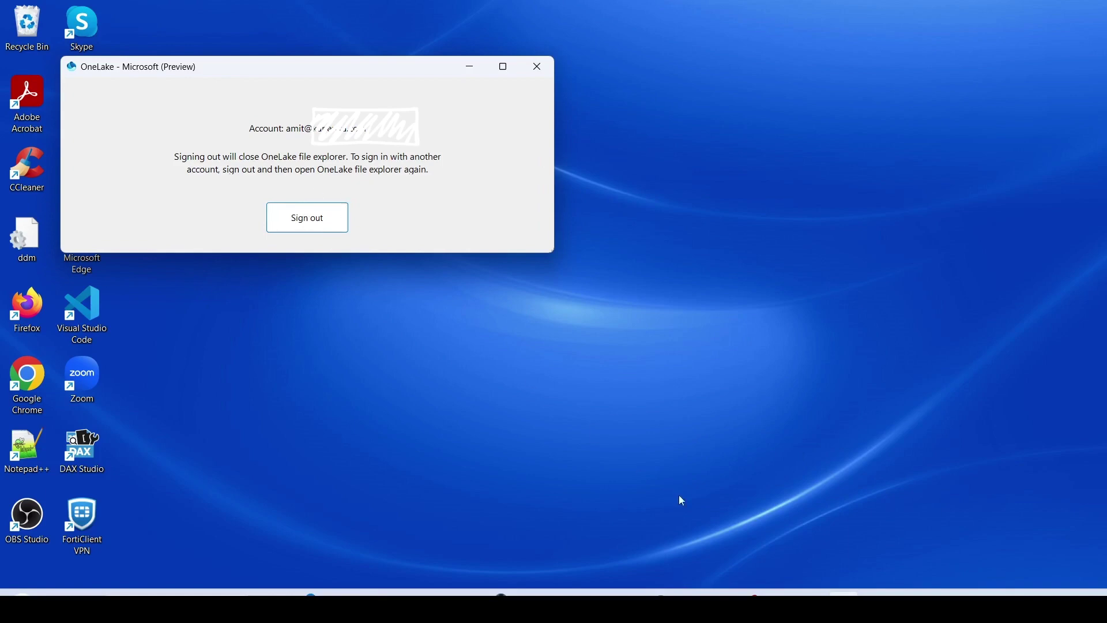
Step: Open the local OneLake folder from the OneLake tray app and maximize its File Explorer window
{"action": "left_click", "coordinate": [881, 593]}
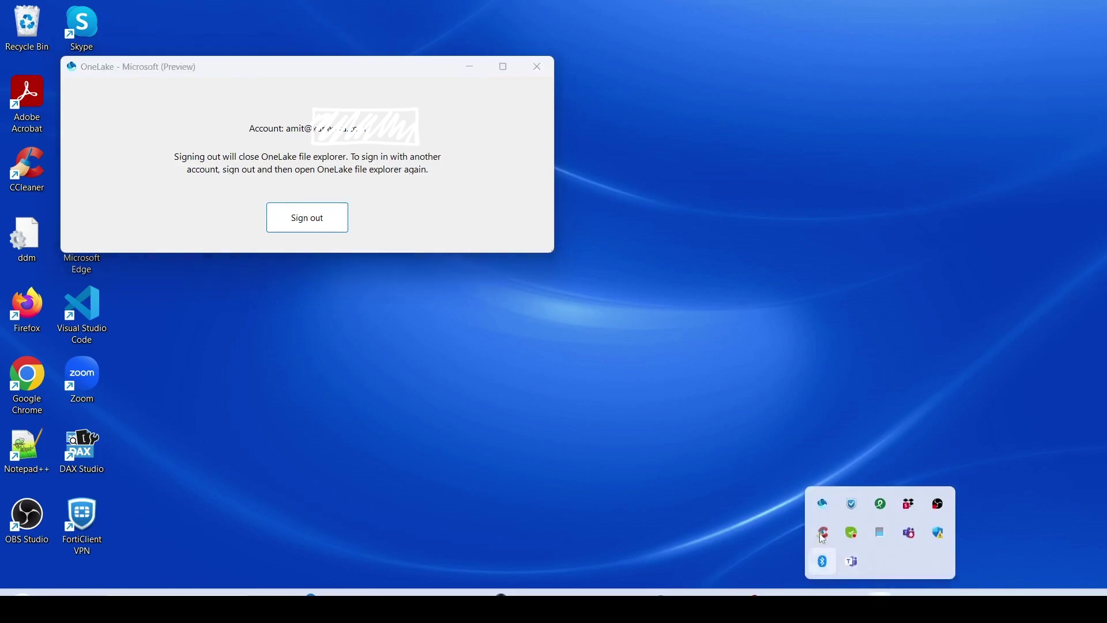
{"action": "right_click", "coordinate": [825, 505]}
{"action": "mouse_move", "coordinate": [815, 481]}
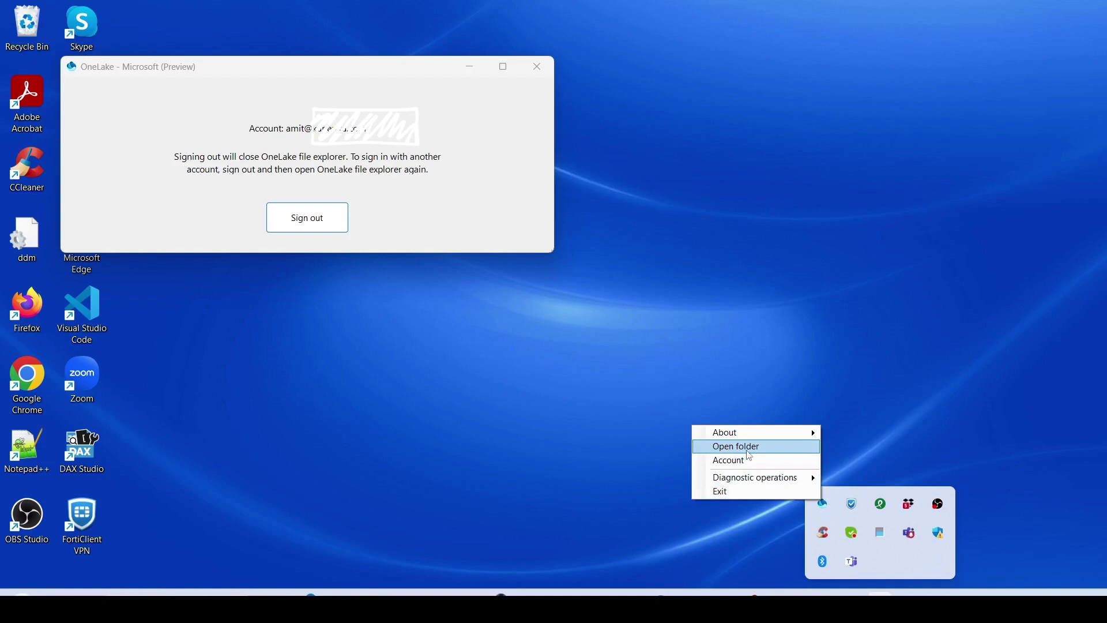
{"action": "mouse_move", "coordinate": [746, 443]}
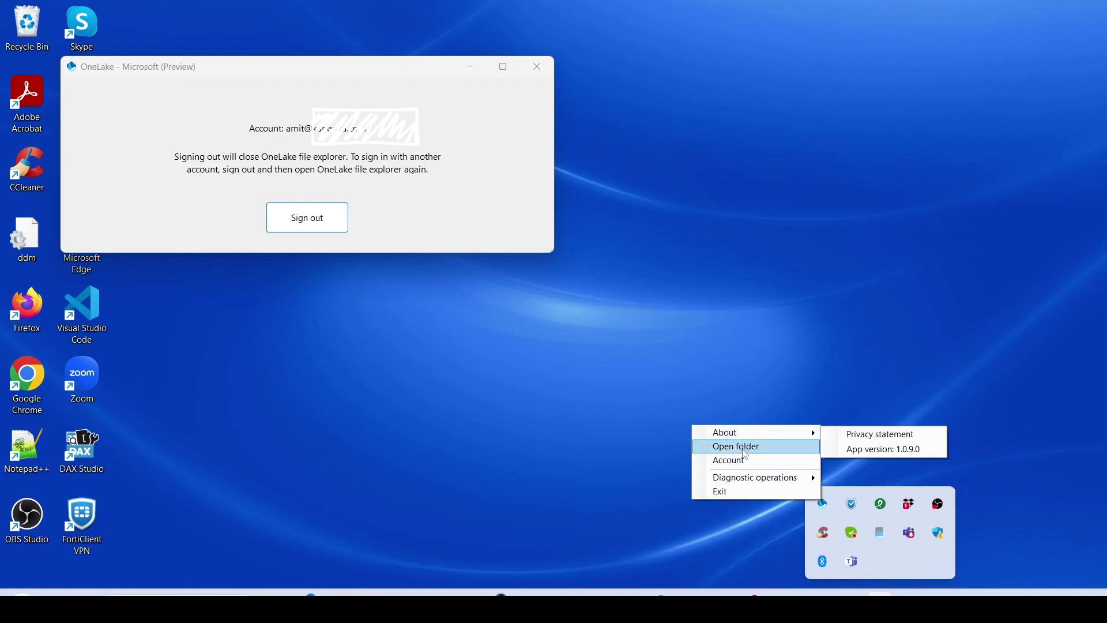
{"action": "left_click", "coordinate": [743, 448]}
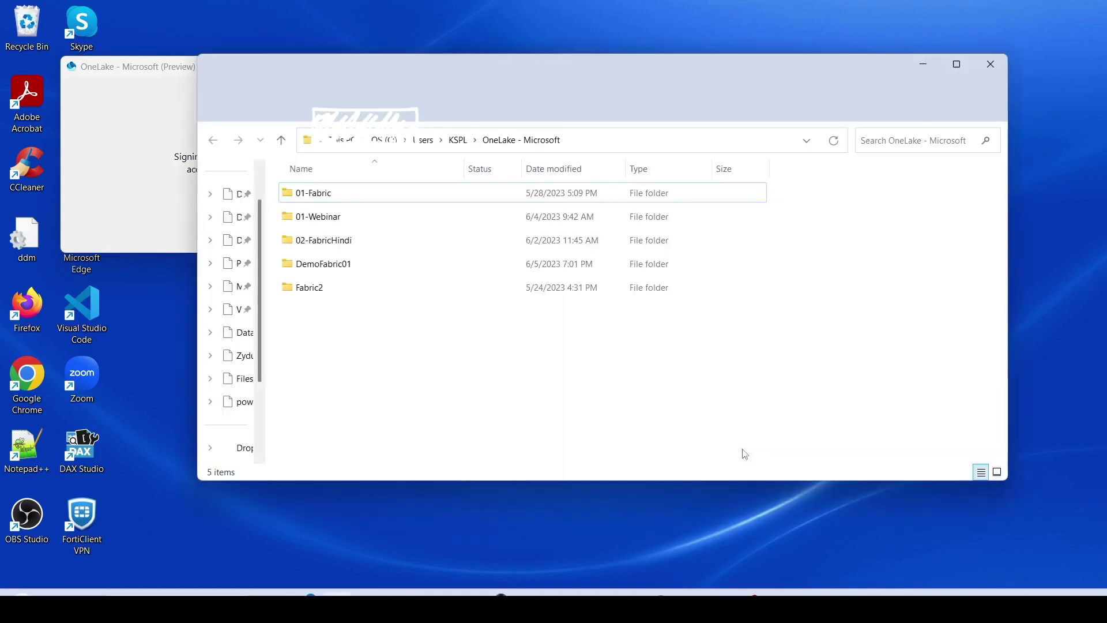
{"action": "left_click", "coordinate": [954, 68]}
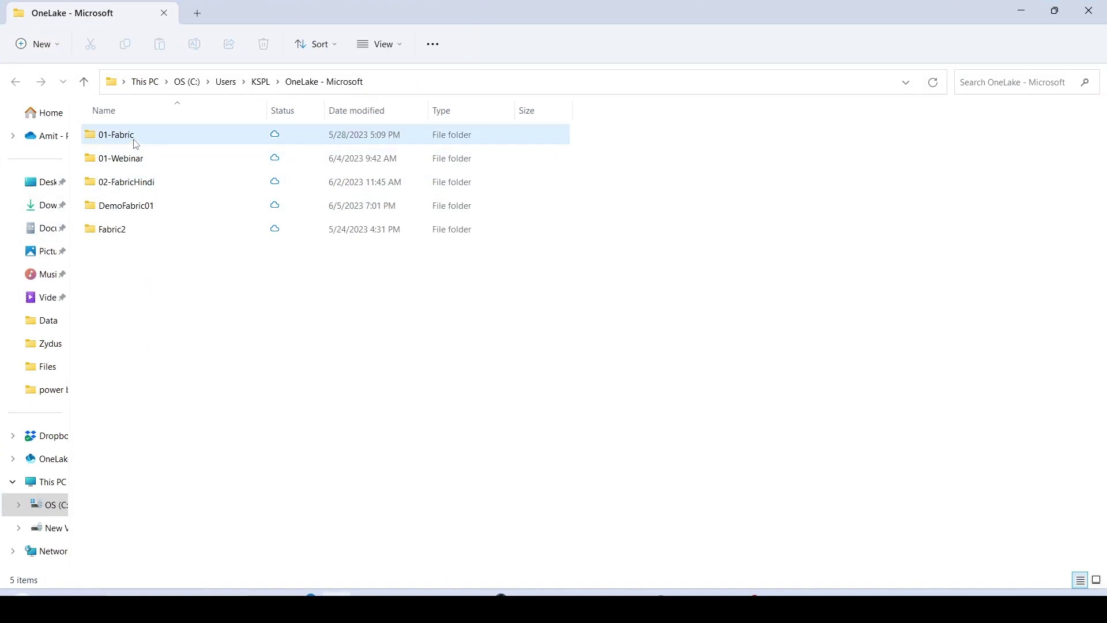
Step: Browse through the 01-Fabric workspace folder into Lake02.Lakehouse and open its Files folder
{"action": "mouse_move", "coordinate": [136, 144]}
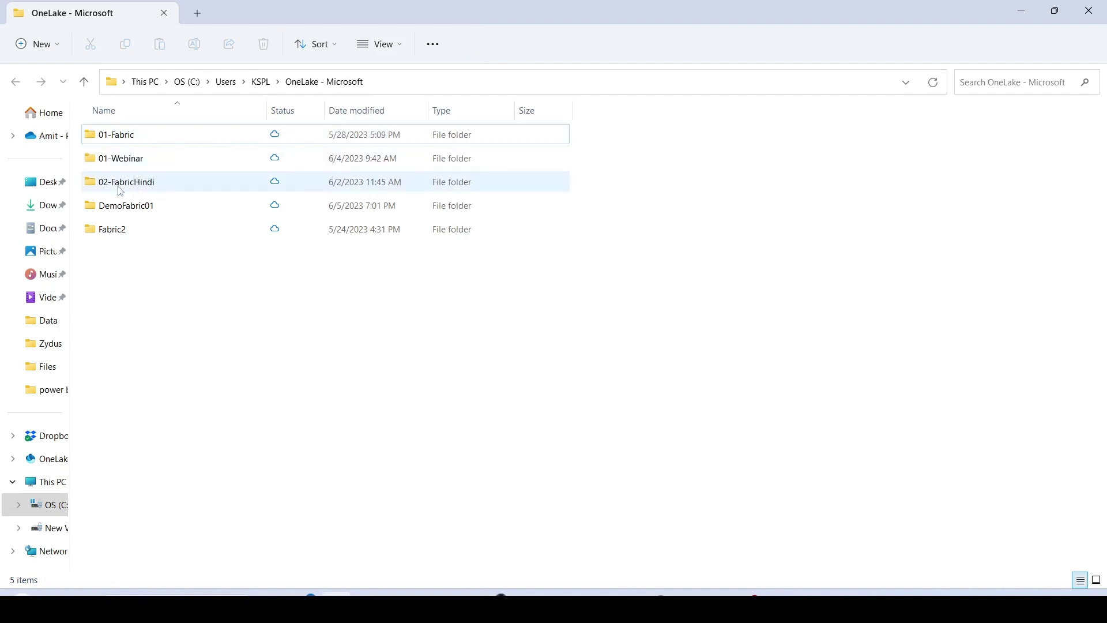
{"action": "left_click", "coordinate": [123, 143]}
{"action": "double_click", "coordinate": [123, 143]}
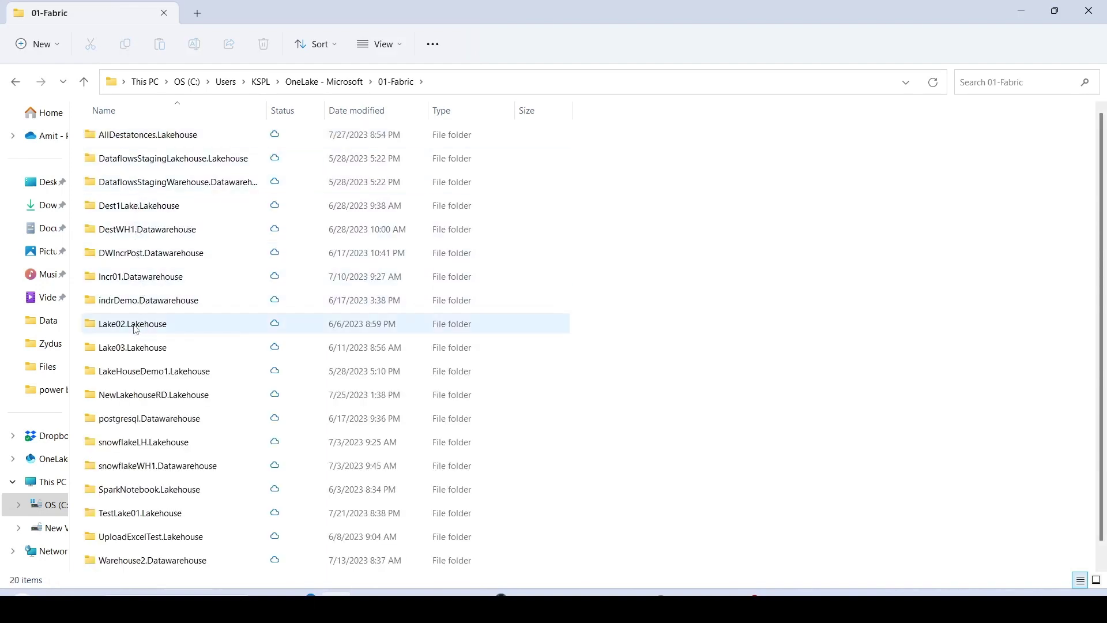
{"action": "mouse_move", "coordinate": [136, 328]}
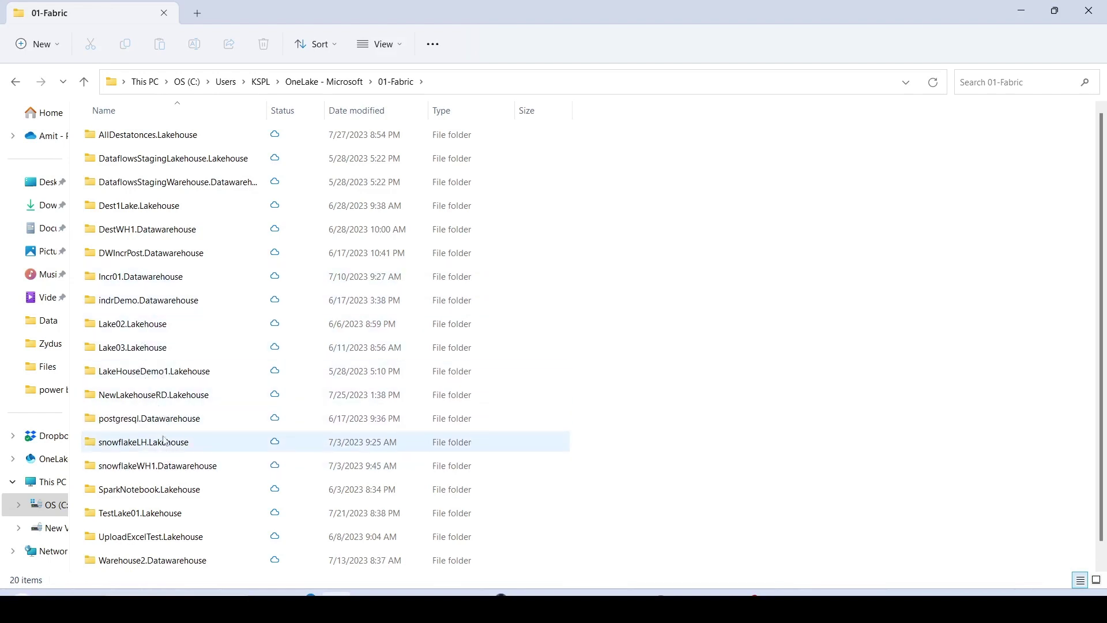
{"action": "scroll", "coordinate": [163, 421], "scroll_direction": "down", "scroll_amount": 1}
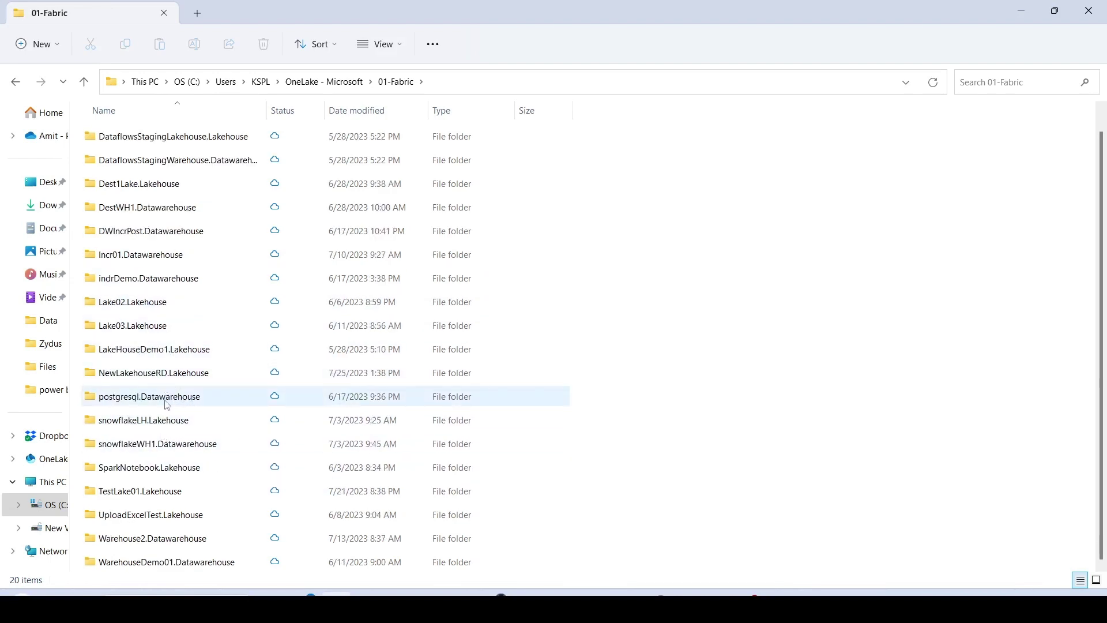
{"action": "scroll", "coordinate": [159, 384], "scroll_direction": "up", "scroll_amount": 1}
{"action": "double_click", "coordinate": [132, 326]}
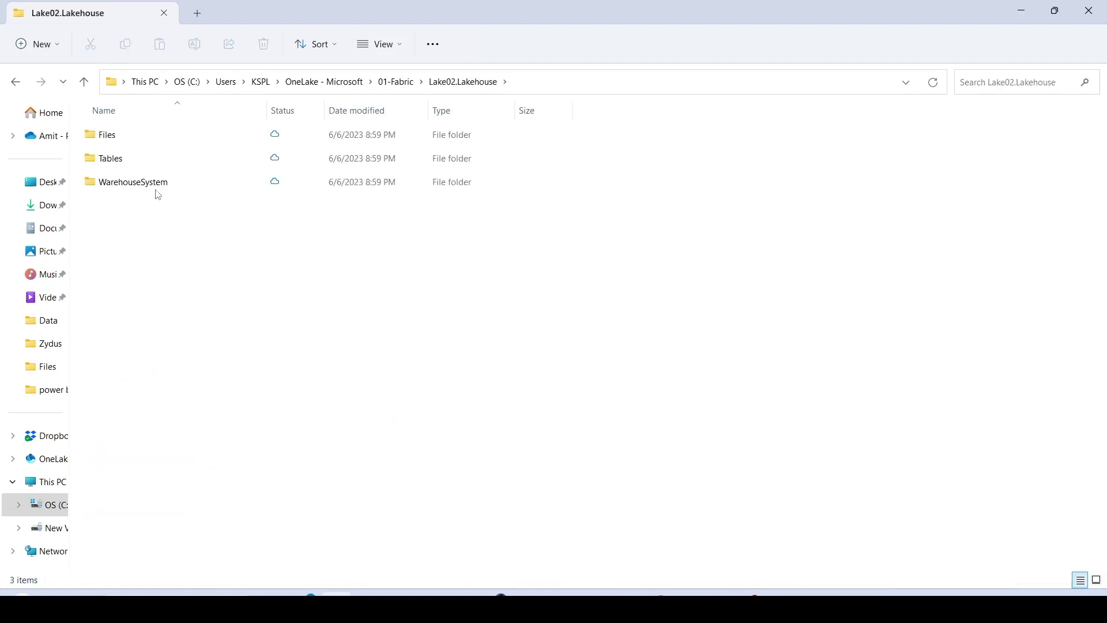
{"action": "left_click", "coordinate": [117, 140]}
{"action": "double_click", "coordinate": [117, 140]}
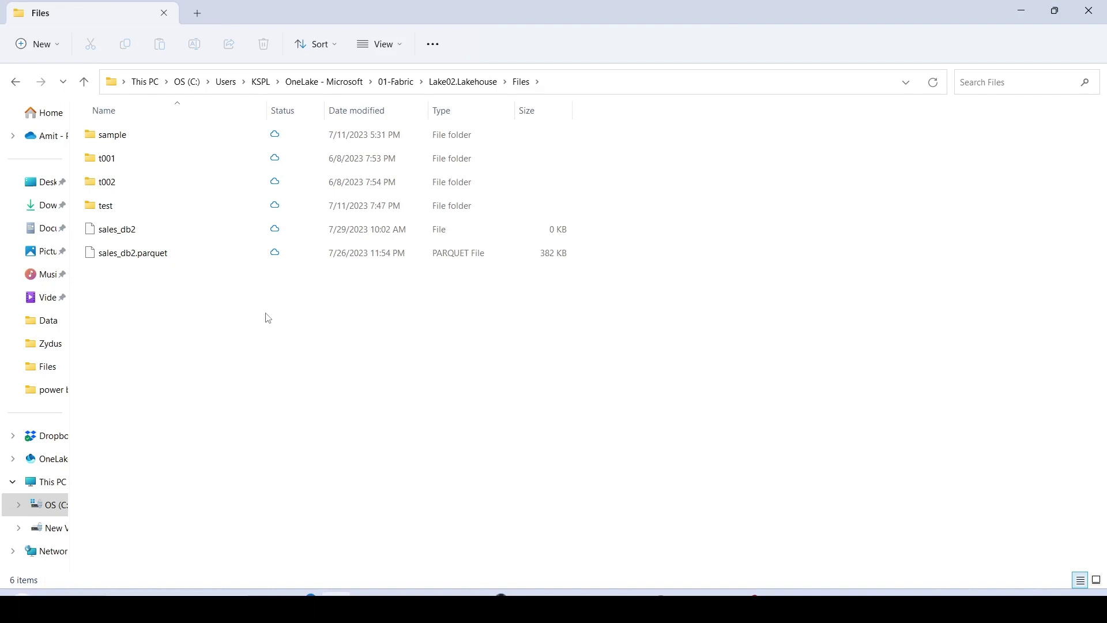
Step: Restore down the Files window, switch to Power BI in the browser and open the 01-Fabric workspace
{"action": "key", "text": "super+Down"}
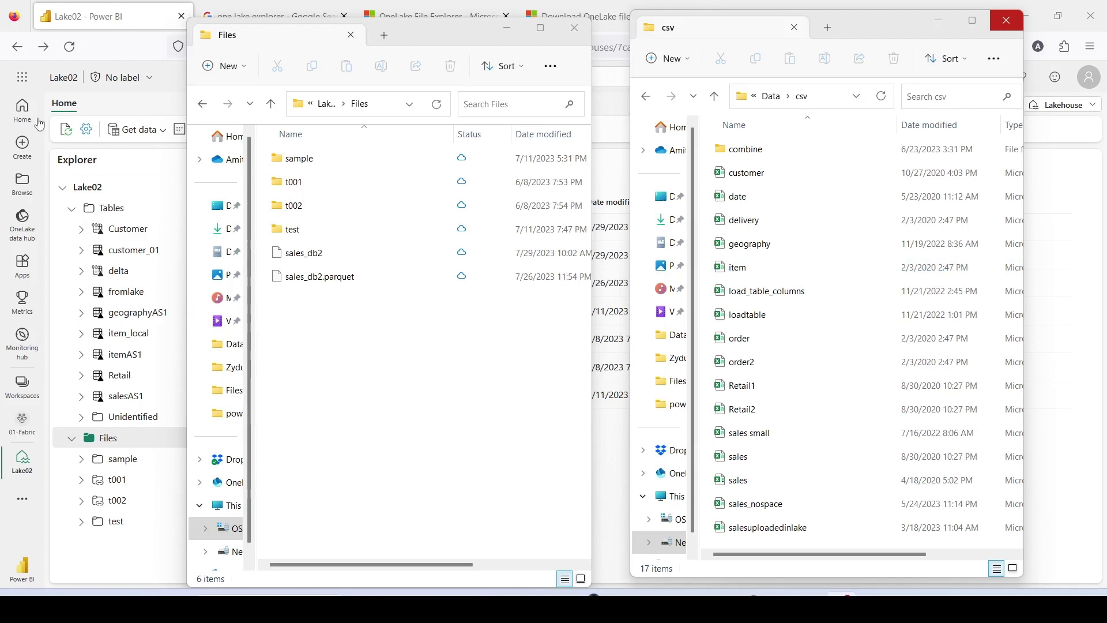
{"action": "left_click", "coordinate": [101, 30]}
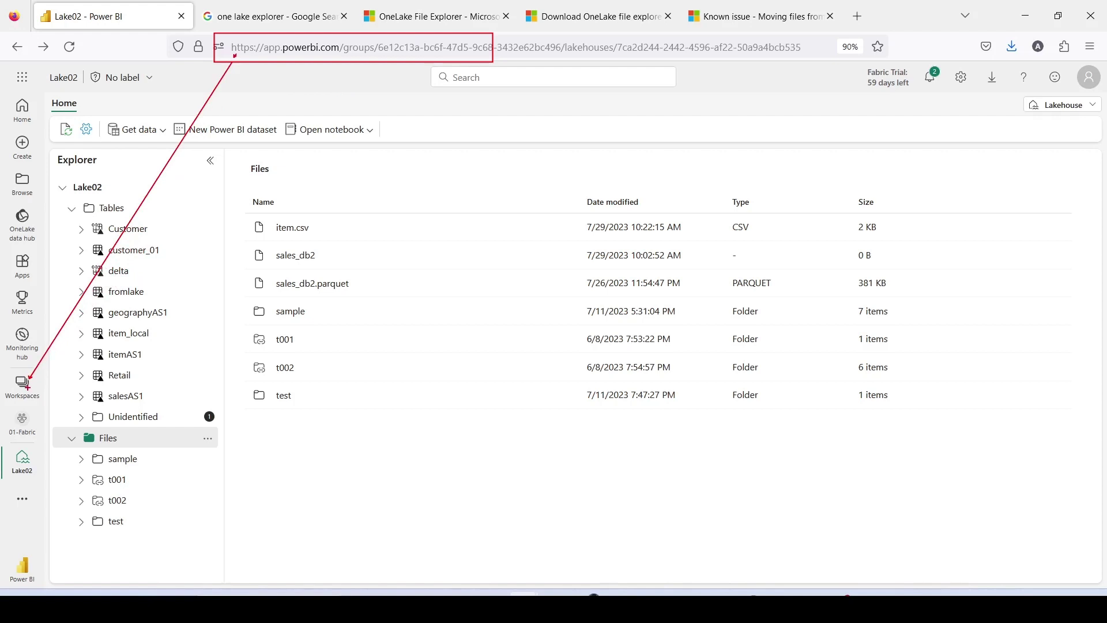
{"action": "left_click", "coordinate": [23, 384]}
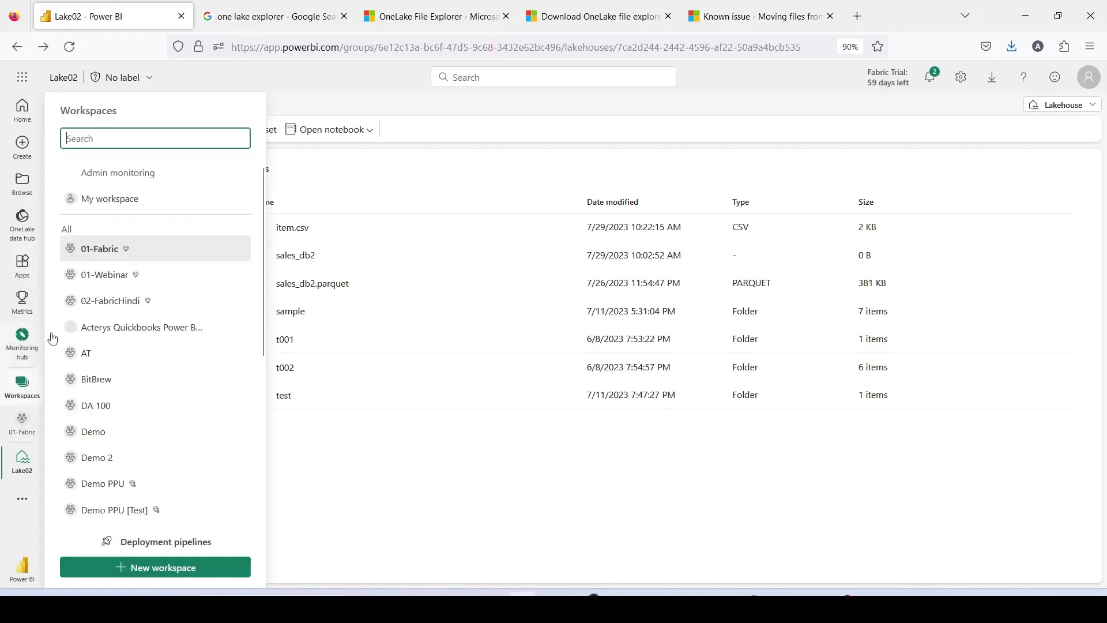
{"action": "left_click_drag", "start_coordinate": [57, 231], "coordinate": [254, 269]}
{"action": "left_click", "coordinate": [102, 250]}
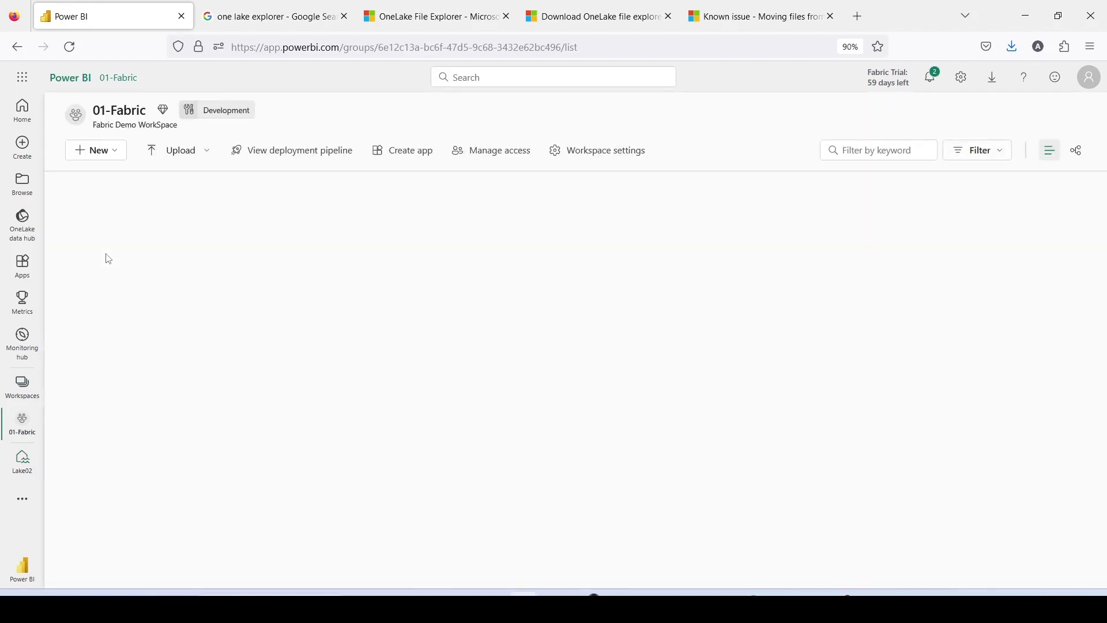
Step: Open the Lake02 lakehouse from the item list of the 01-Fabric workspace
{"action": "scroll", "coordinate": [128, 308], "scroll_direction": "down", "scroll_amount": 10}
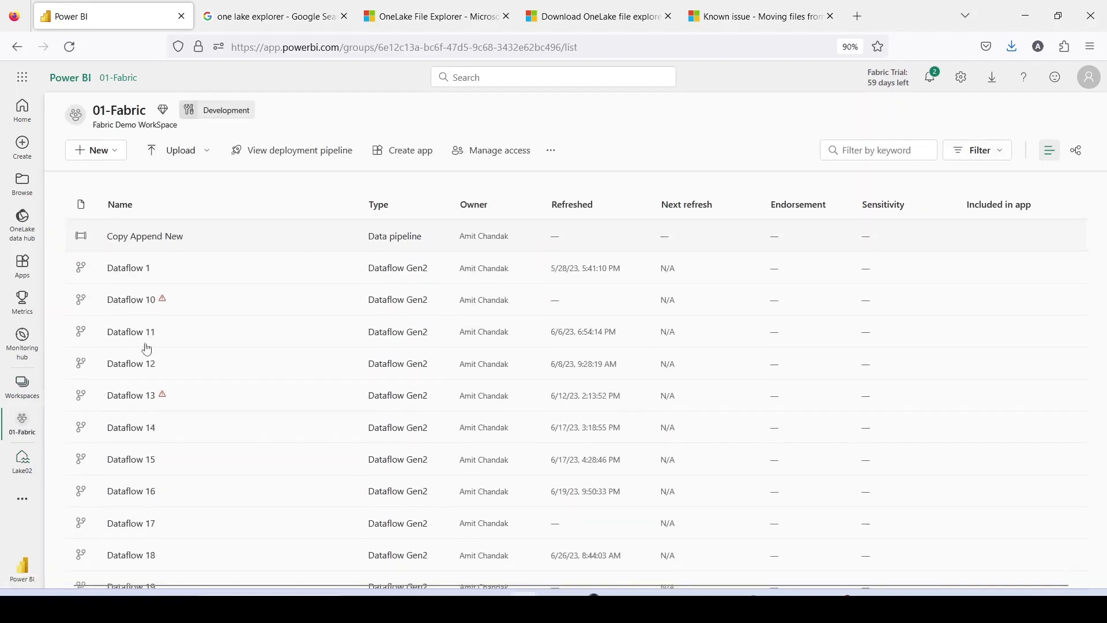
{"action": "scroll", "coordinate": [148, 353], "scroll_direction": "down", "scroll_amount": 10}
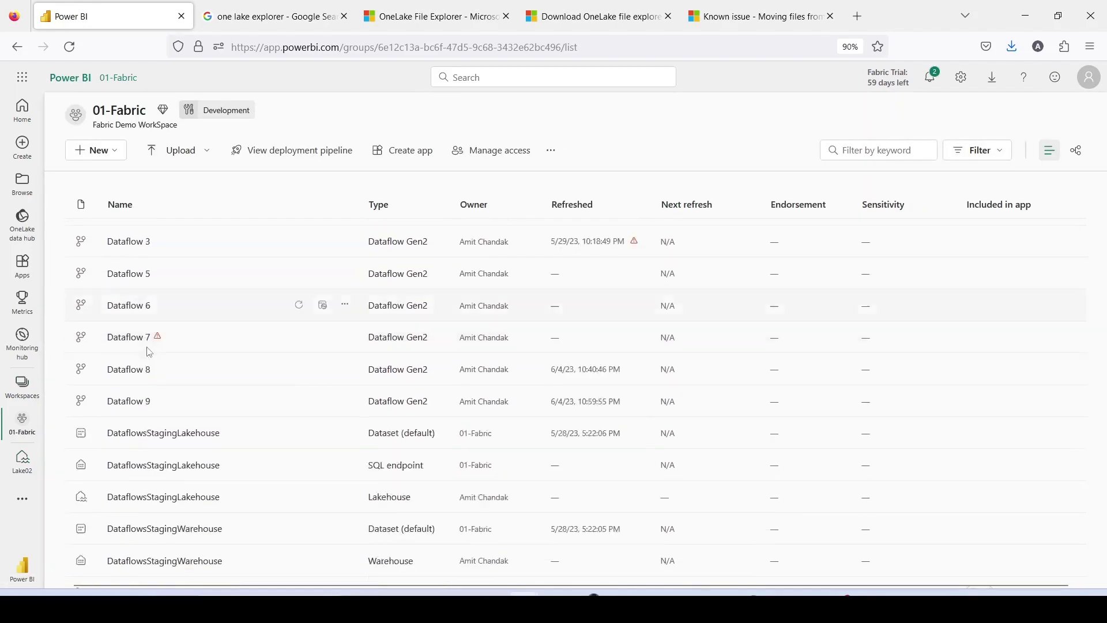
{"action": "scroll", "coordinate": [148, 354], "scroll_direction": "down", "scroll_amount": 10}
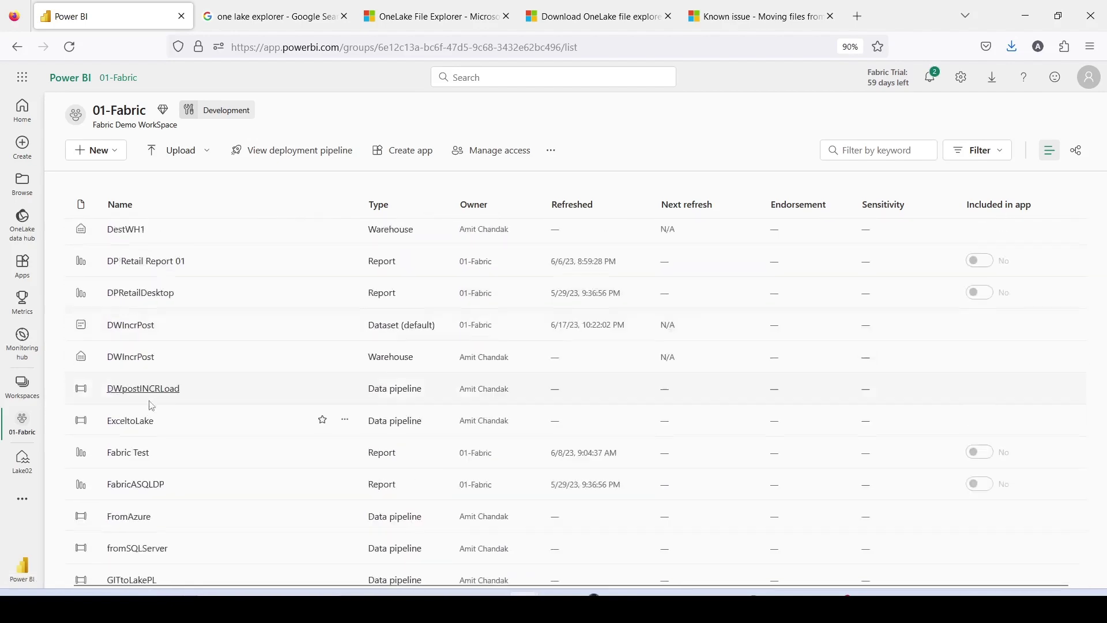
{"action": "scroll", "coordinate": [154, 411], "scroll_direction": "down", "scroll_amount": 5}
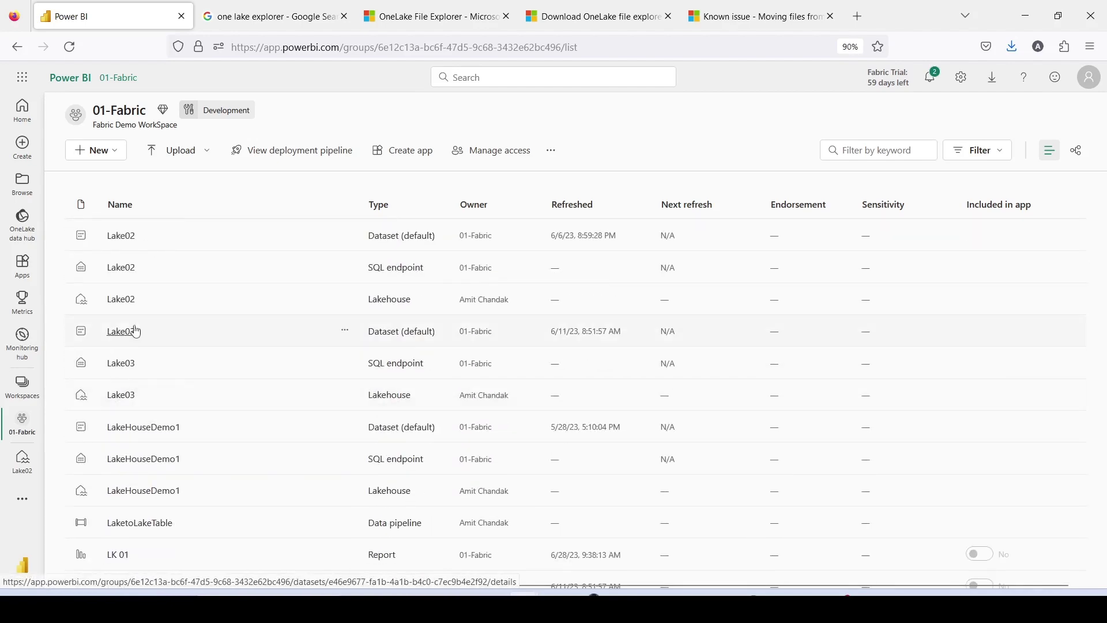
{"action": "left_click", "coordinate": [118, 300]}
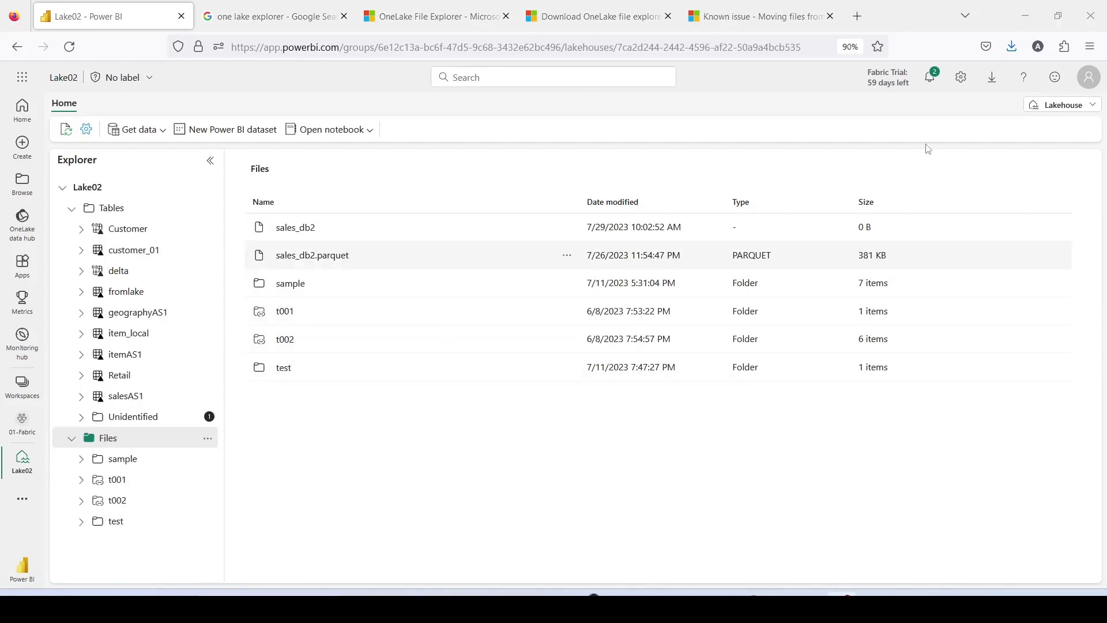
Step: Minimize the browser and copy the geography and item files from the local csv folder into the OneLake Files folder
{"action": "left_click", "coordinate": [1026, 16]}
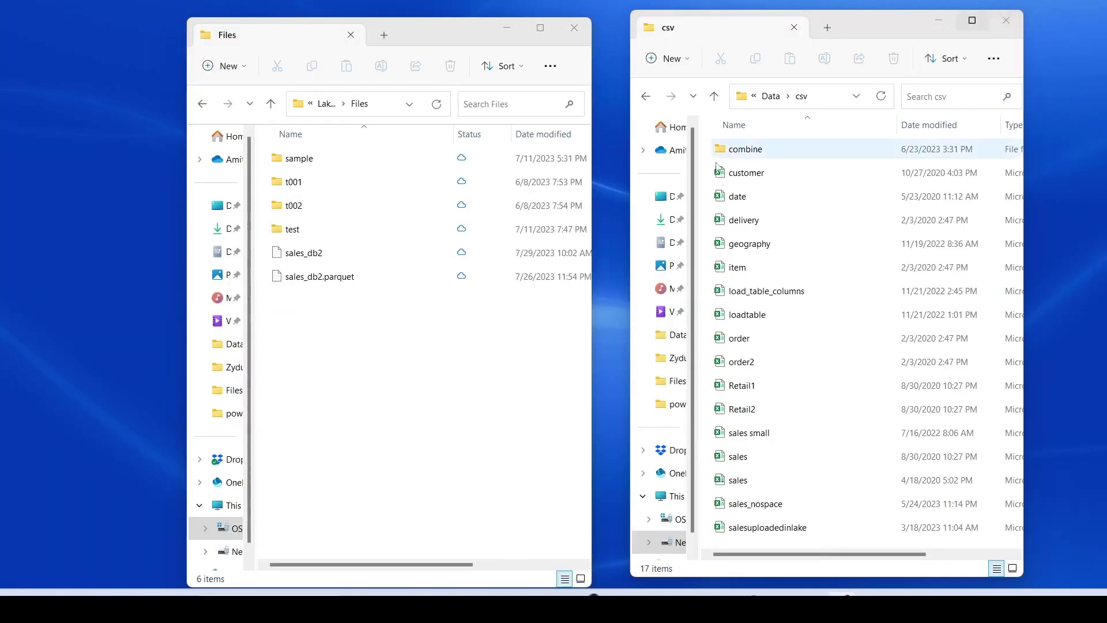
{"action": "left_click", "coordinate": [756, 271]}
{"action": "key", "text": "shift+Up"}
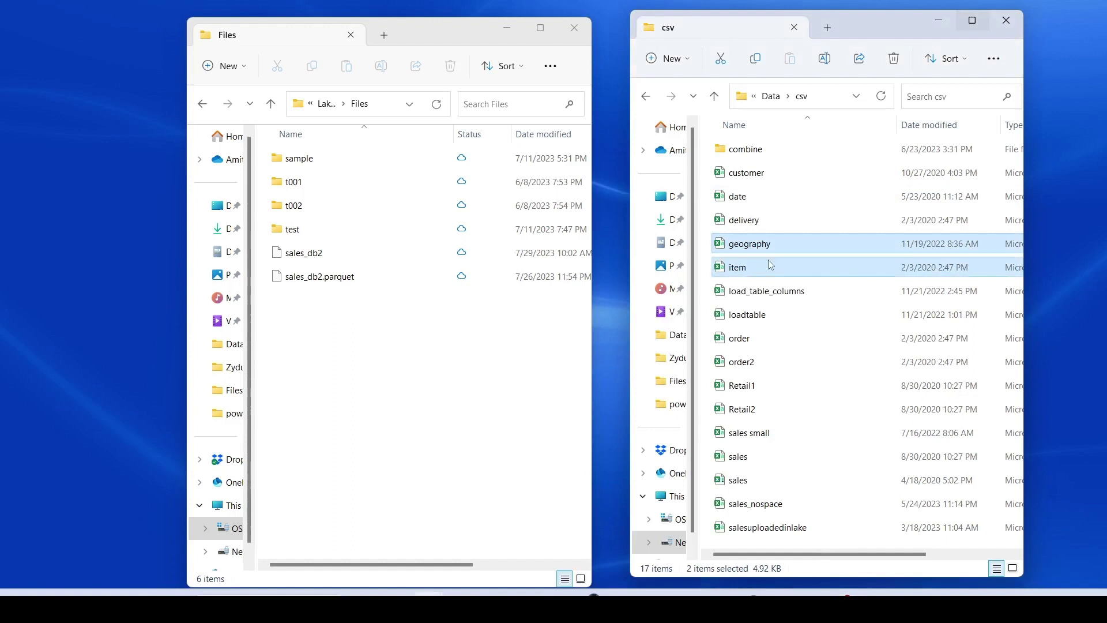
{"action": "left_click_drag", "start_coordinate": [766, 271], "coordinate": [346, 398]}
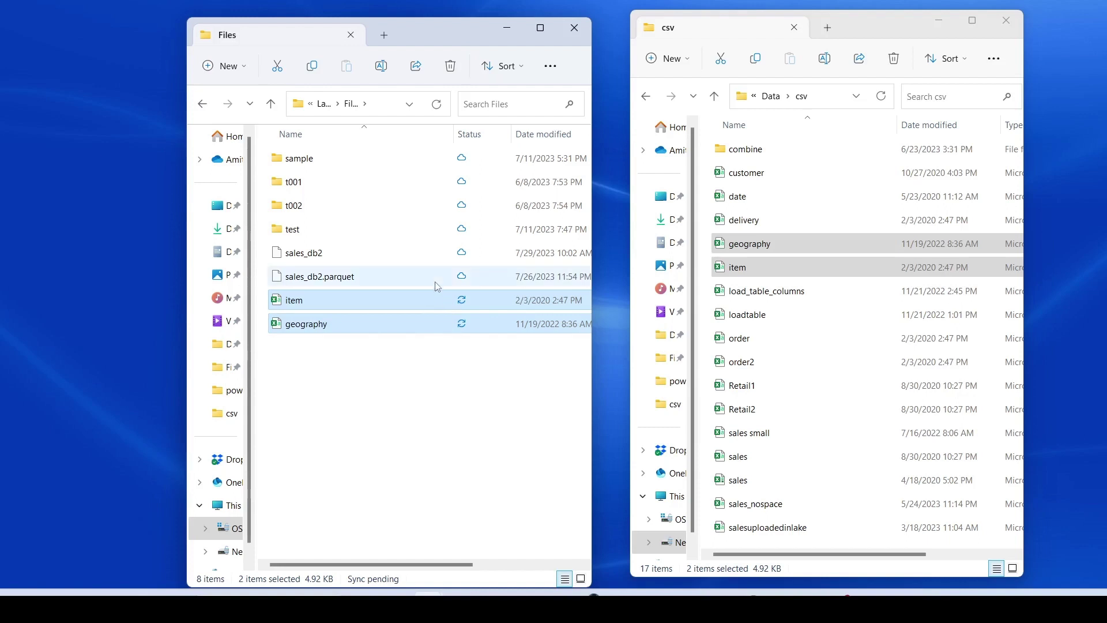
Step: Refresh the OneLake Files folder and examine the sync status of the copied files and the existing folders
{"action": "left_click_drag", "start_coordinate": [437, 287], "coordinate": [493, 352]}
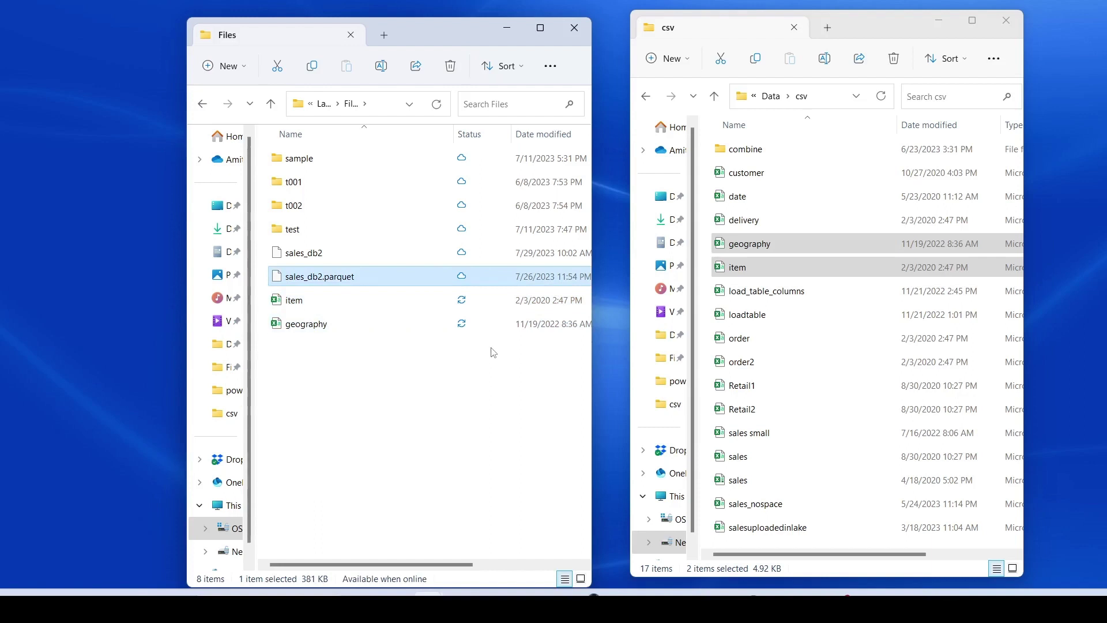
{"action": "left_click_drag", "start_coordinate": [425, 266], "coordinate": [491, 354]}
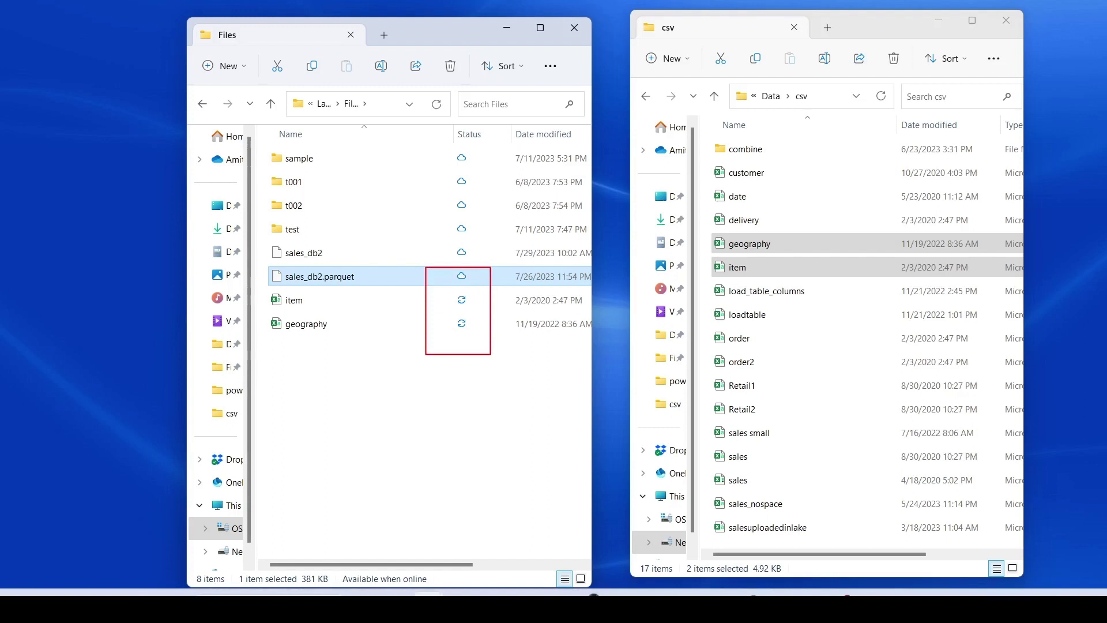
{"action": "left_click", "coordinate": [438, 105]}
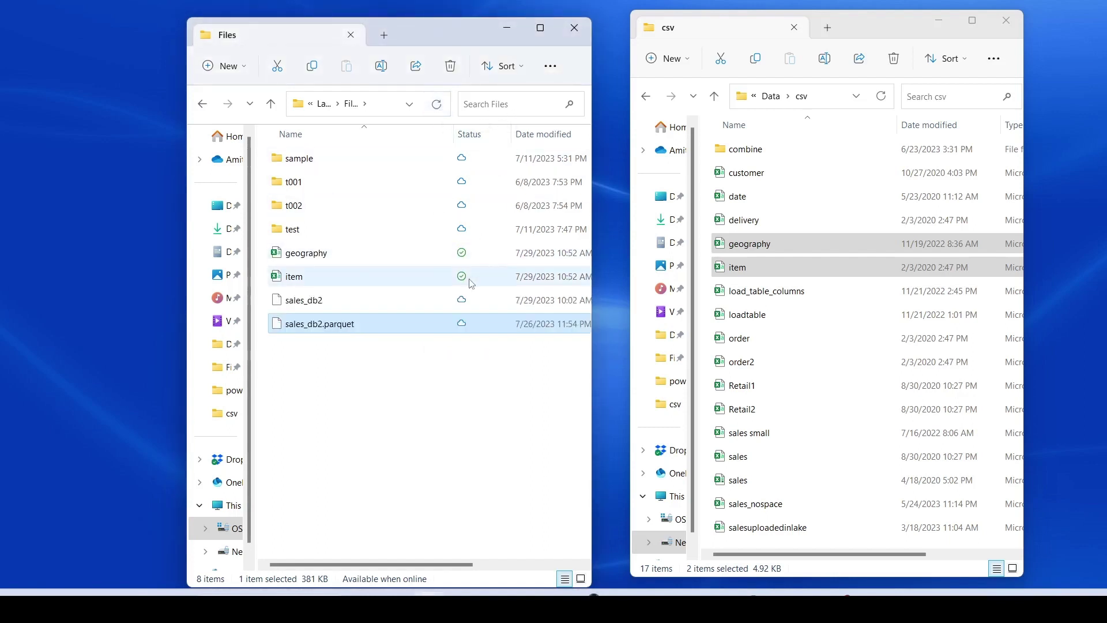
{"action": "left_click_drag", "start_coordinate": [443, 236], "coordinate": [480, 285]}
{"action": "left_click_drag", "start_coordinate": [435, 143], "coordinate": [488, 239]}
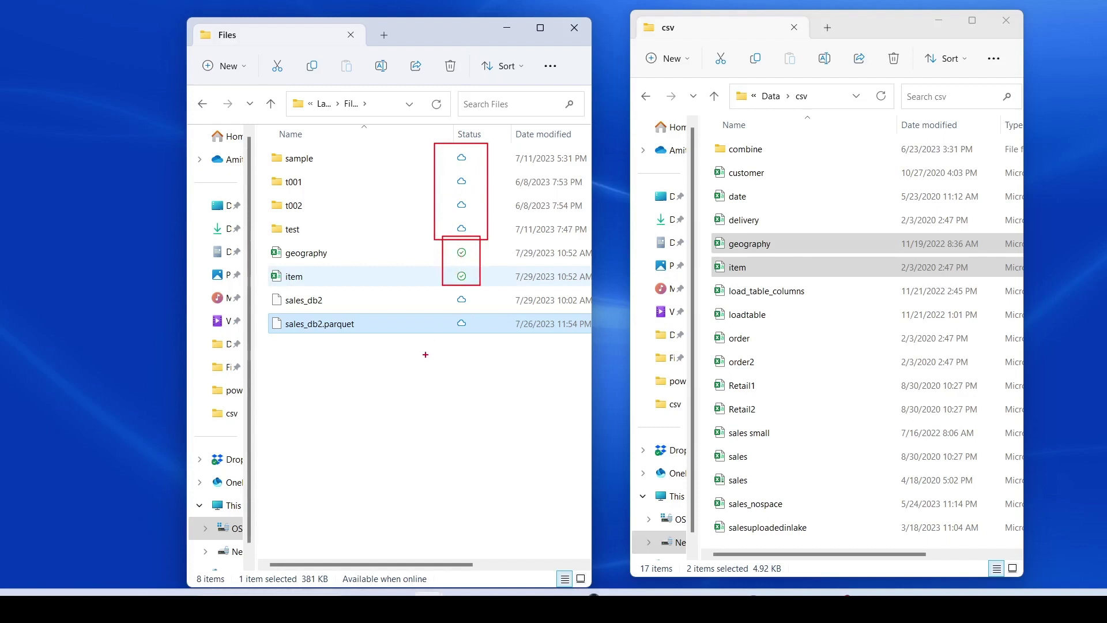
{"action": "key", "text": "Escape"}
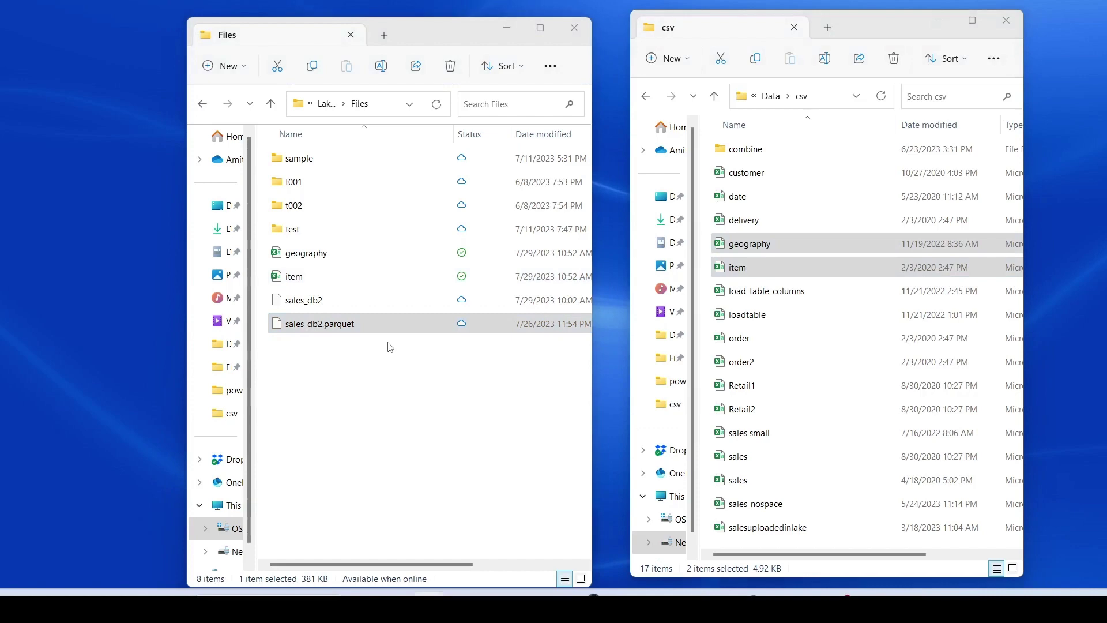
Step: Switch to the browser and refresh the Files section of the Lake02 lakehouse
{"action": "key", "text": "alt+Tab"}
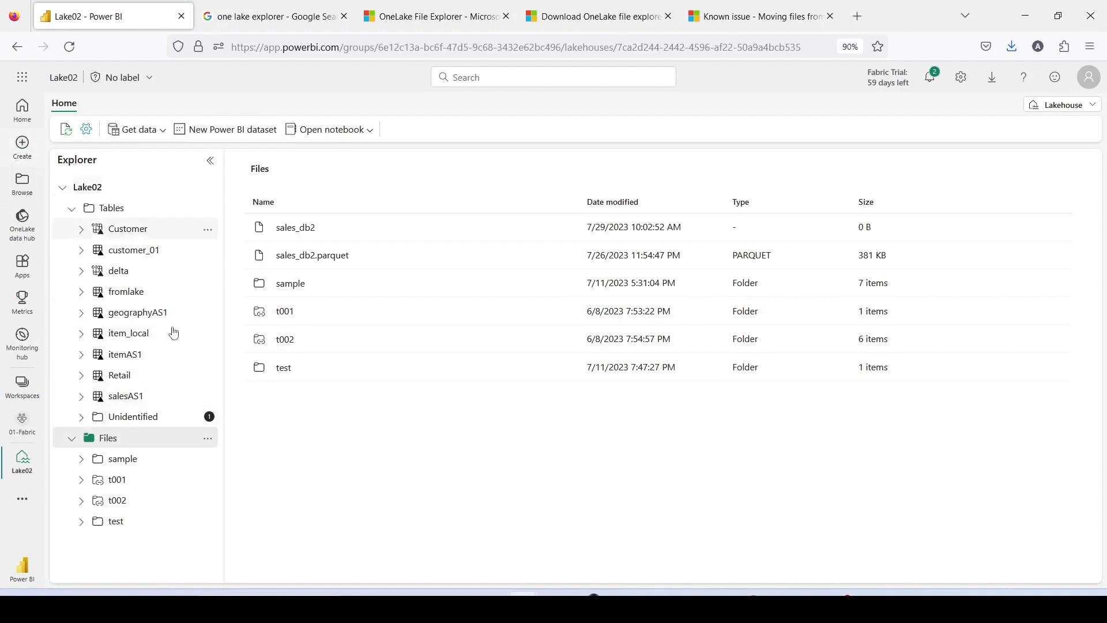
{"action": "left_click", "coordinate": [208, 439]}
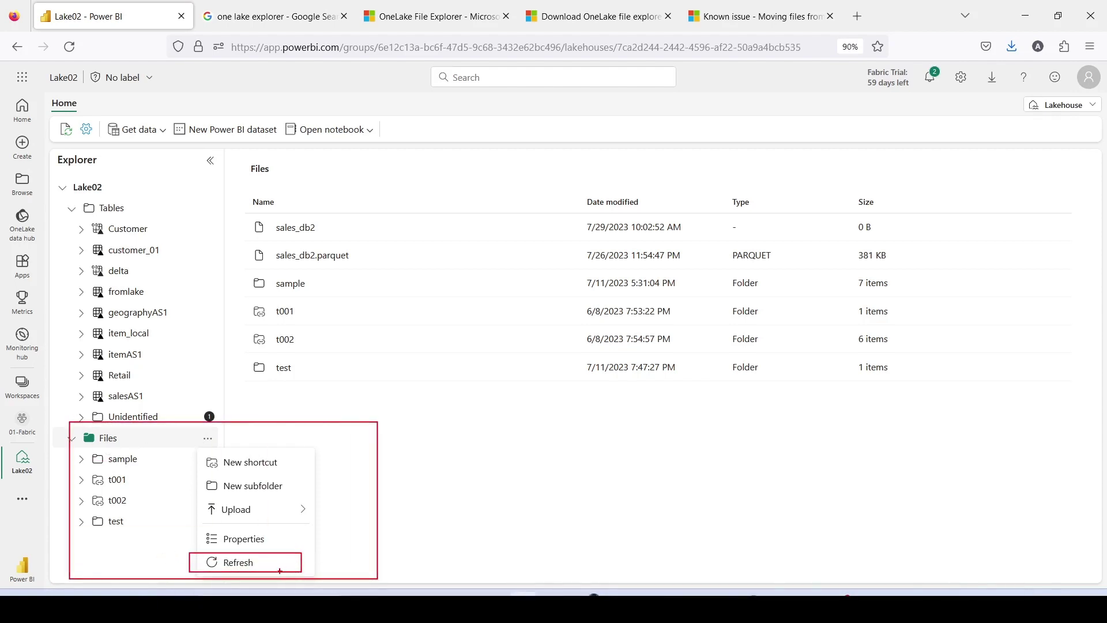
{"action": "left_click", "coordinate": [248, 562]}
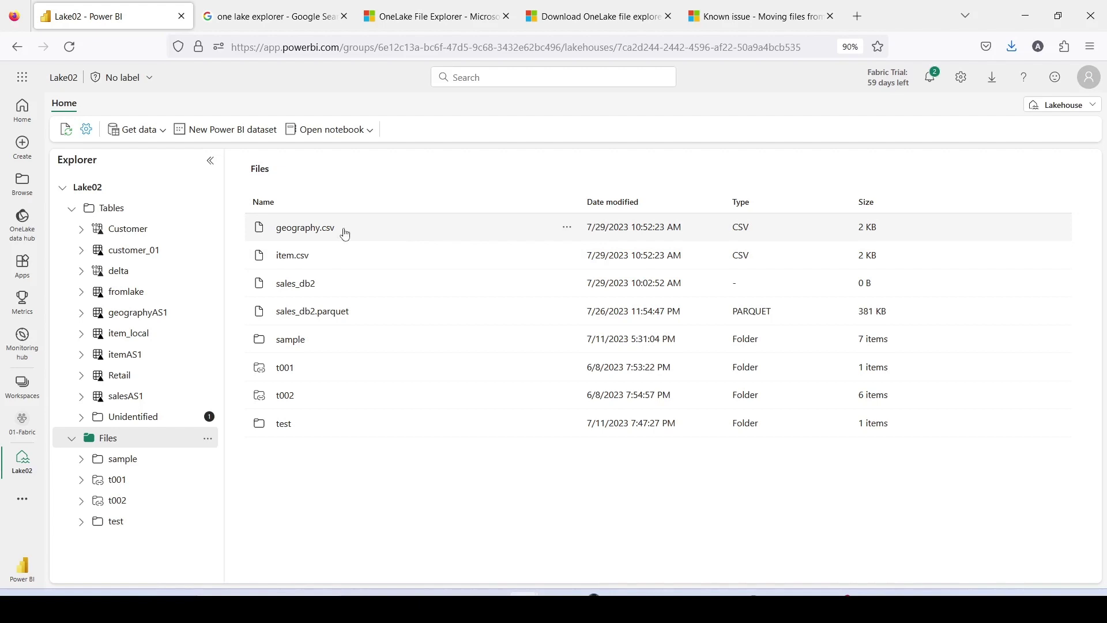
Step: Delete geography.csv from the Files section of the Lake02 lakehouse
{"action": "left_click", "coordinate": [567, 230]}
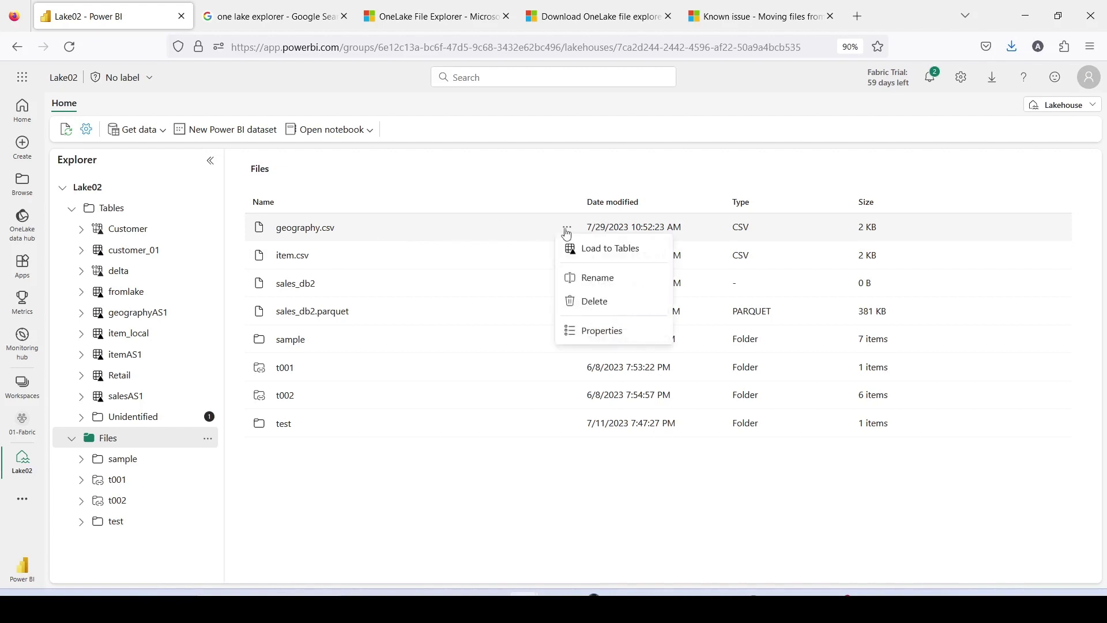
{"action": "left_click", "coordinate": [578, 301]}
{"action": "left_click", "coordinate": [575, 370]}
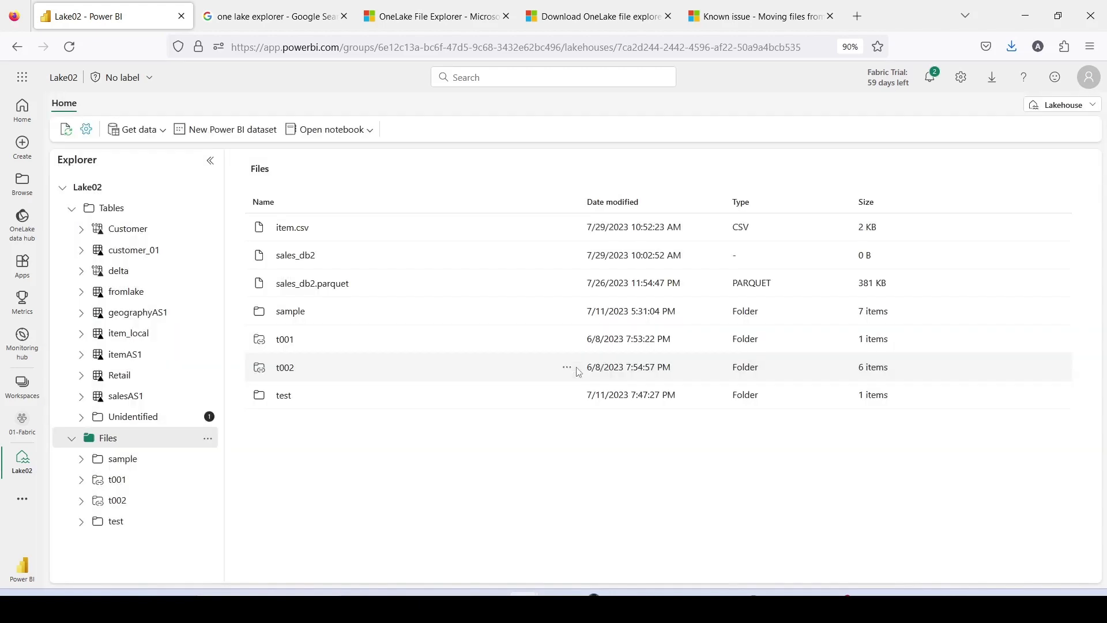
Step: Return to File Explorer, refresh the lakehouse Files folder repeatedly and run Sync from OneLake on the OneLake folder
{"action": "key", "text": "alt+Tab"}
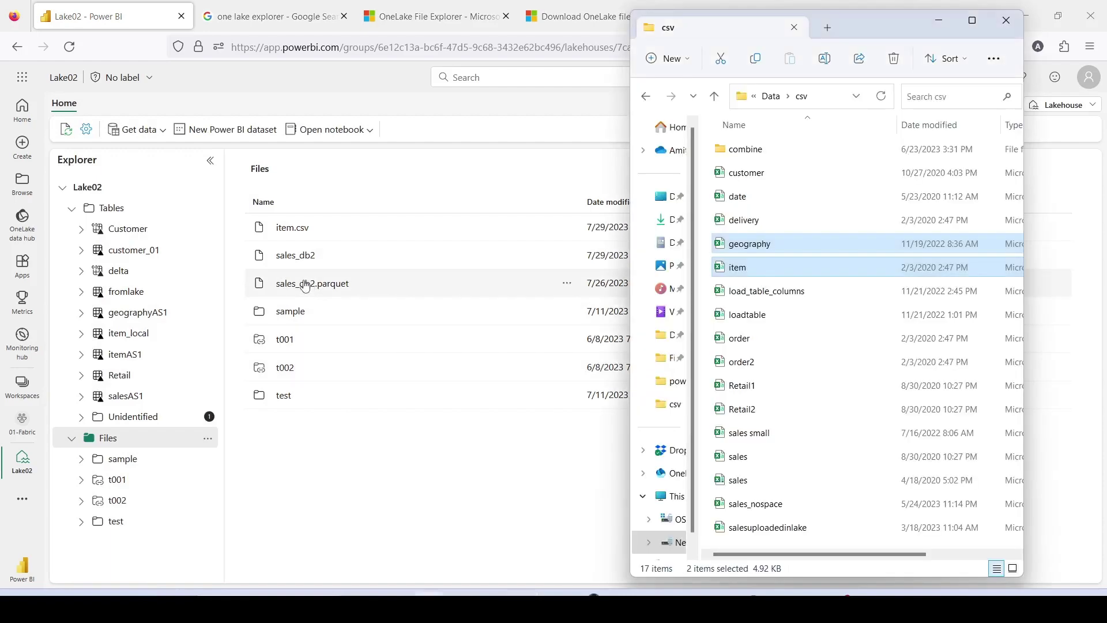
{"action": "left_click", "coordinate": [1033, 15]}
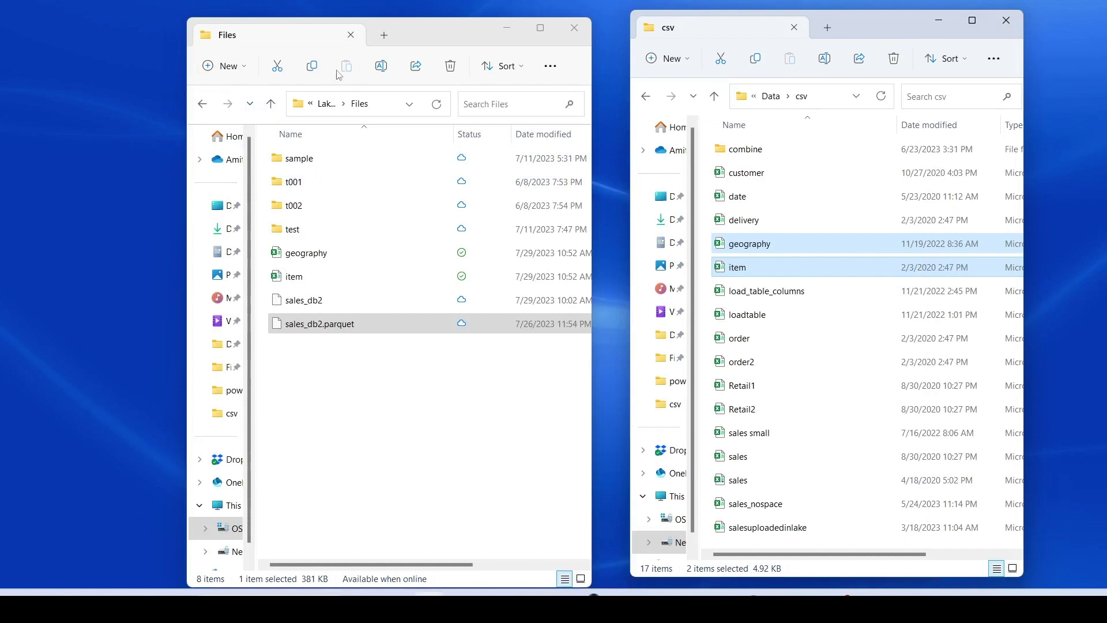
{"action": "left_click", "coordinate": [440, 106]}
{"action": "left_click", "coordinate": [441, 107]}
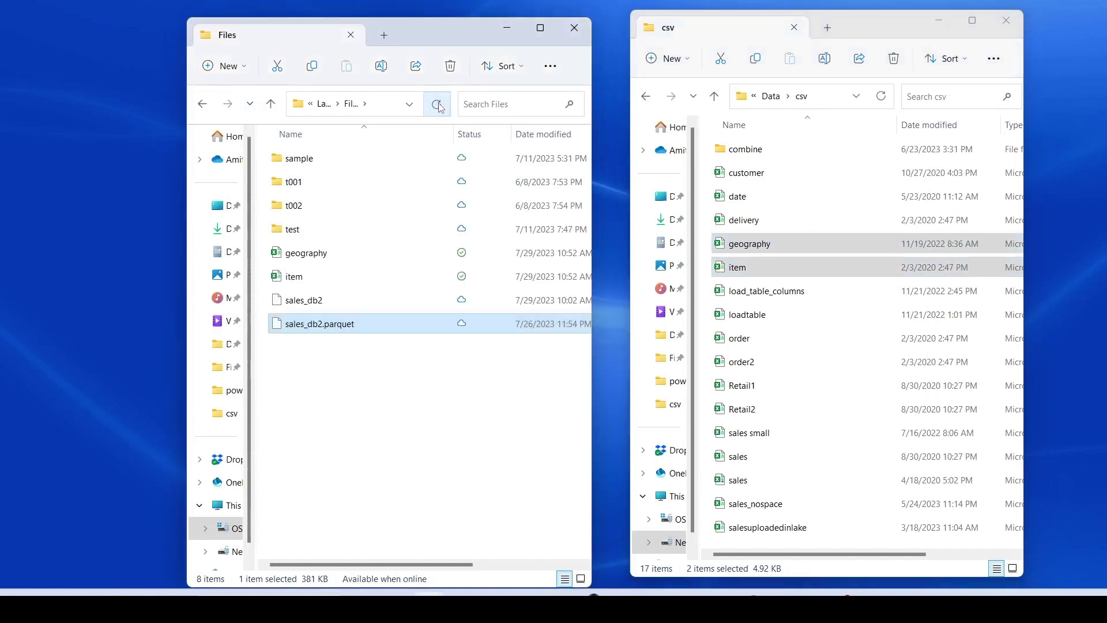
{"action": "left_click", "coordinate": [438, 106]}
{"action": "left_click", "coordinate": [438, 106]}
{"action": "left_click", "coordinate": [438, 106]}
{"action": "left_click", "coordinate": [438, 106]}
{"action": "right_click", "coordinate": [231, 466]}
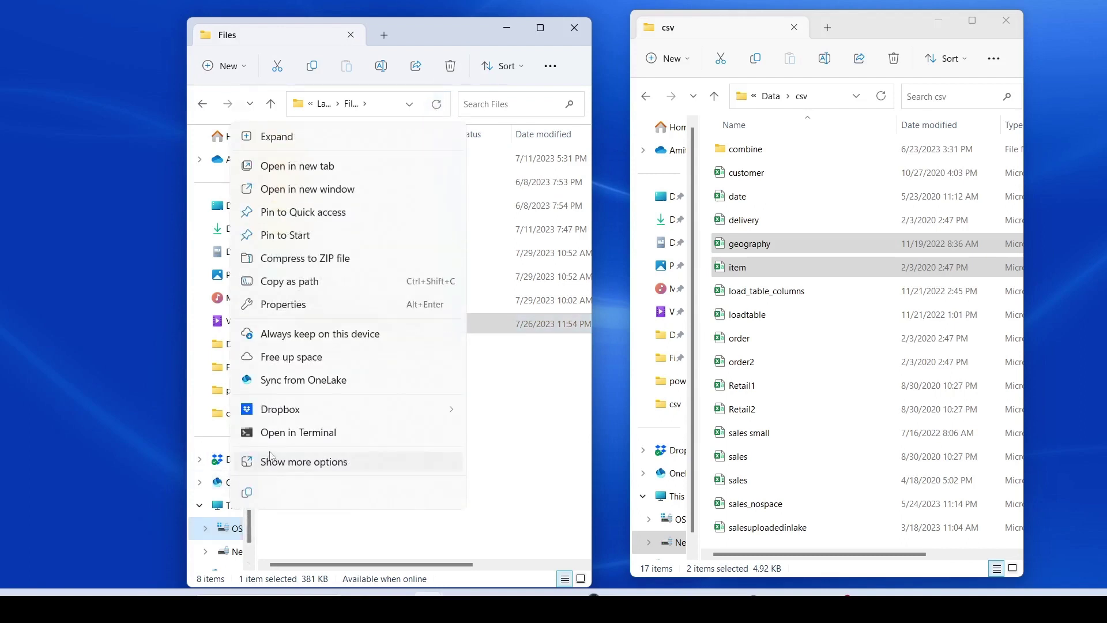
{"action": "left_click", "coordinate": [298, 381]}
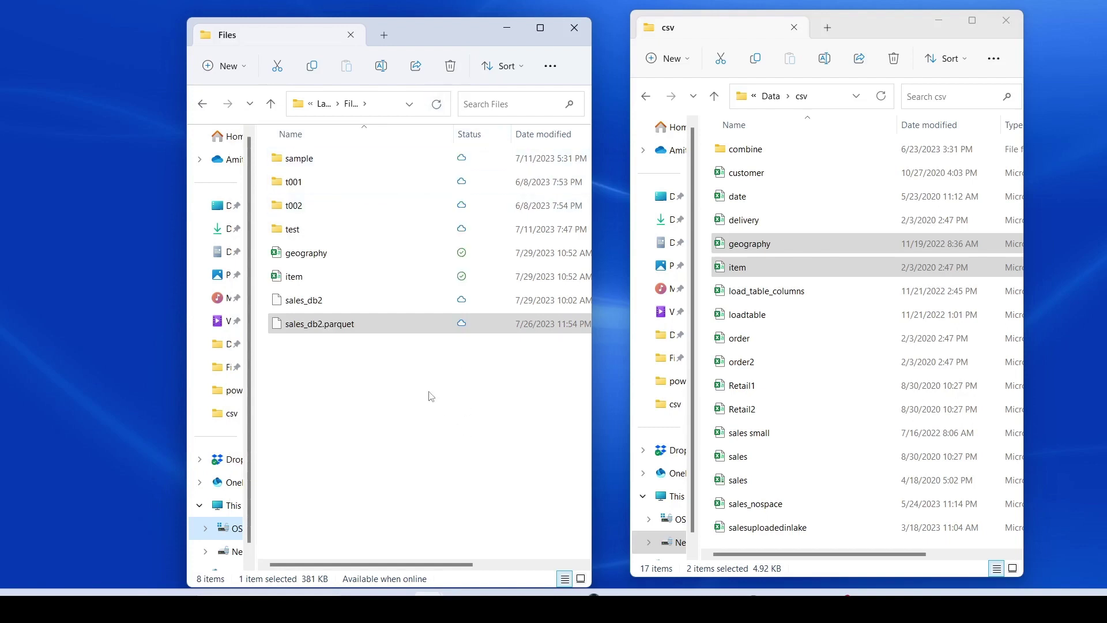
Step: Permanently delete the geography and item files from the OneLake Files folder and refresh the folder
{"action": "left_click", "coordinate": [291, 255]}
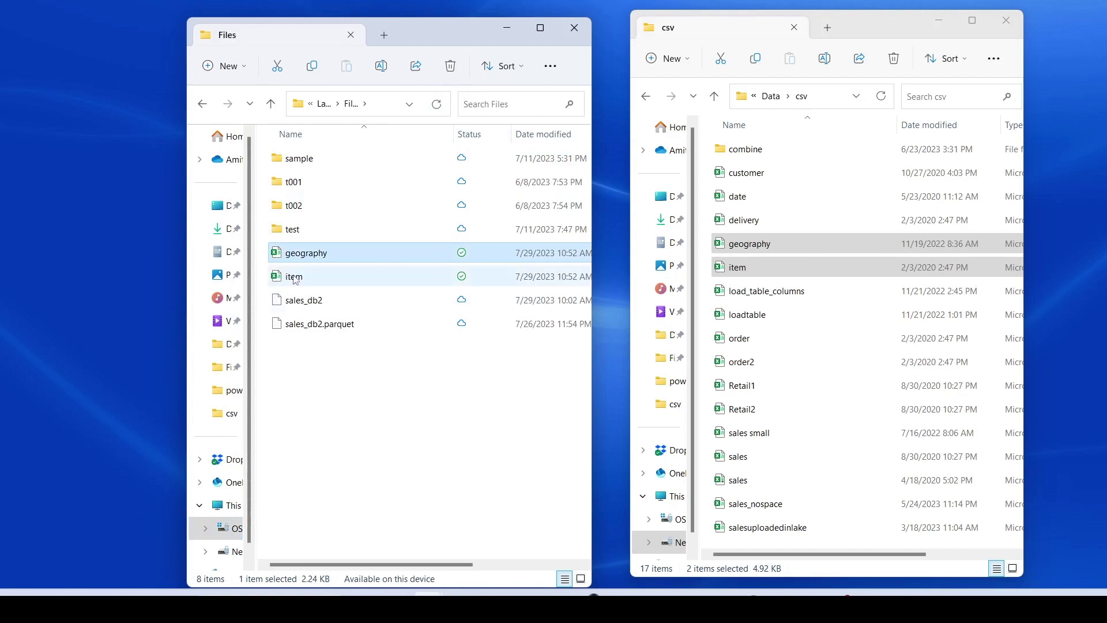
{"action": "left_click", "coordinate": [296, 279], "text": "ctrl"}
{"action": "key", "text": "Delete"}
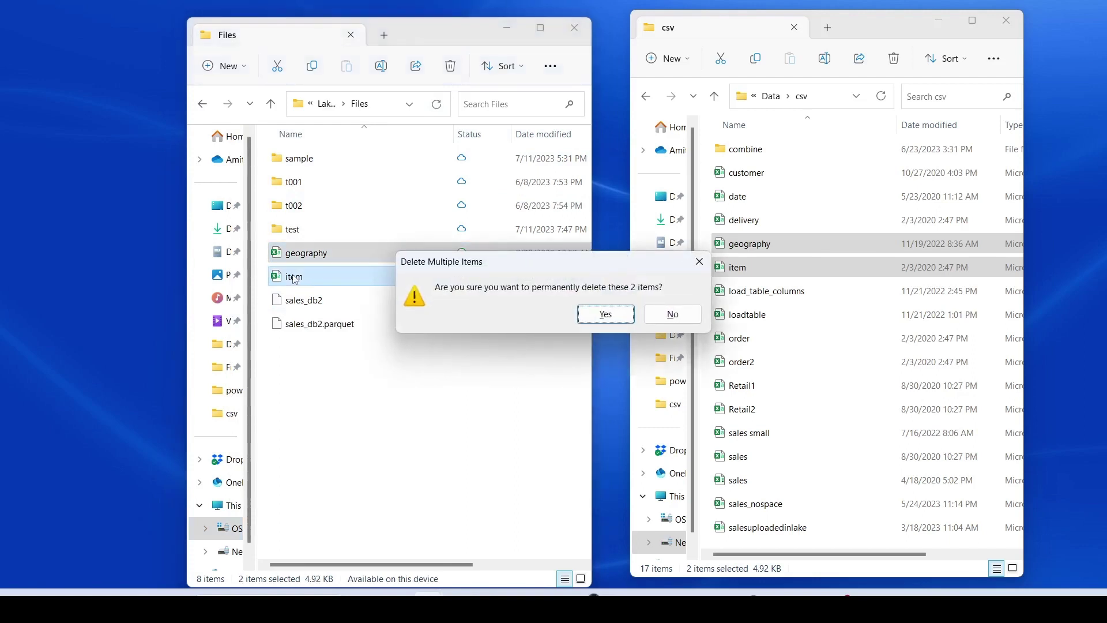
{"action": "left_click", "coordinate": [608, 315]}
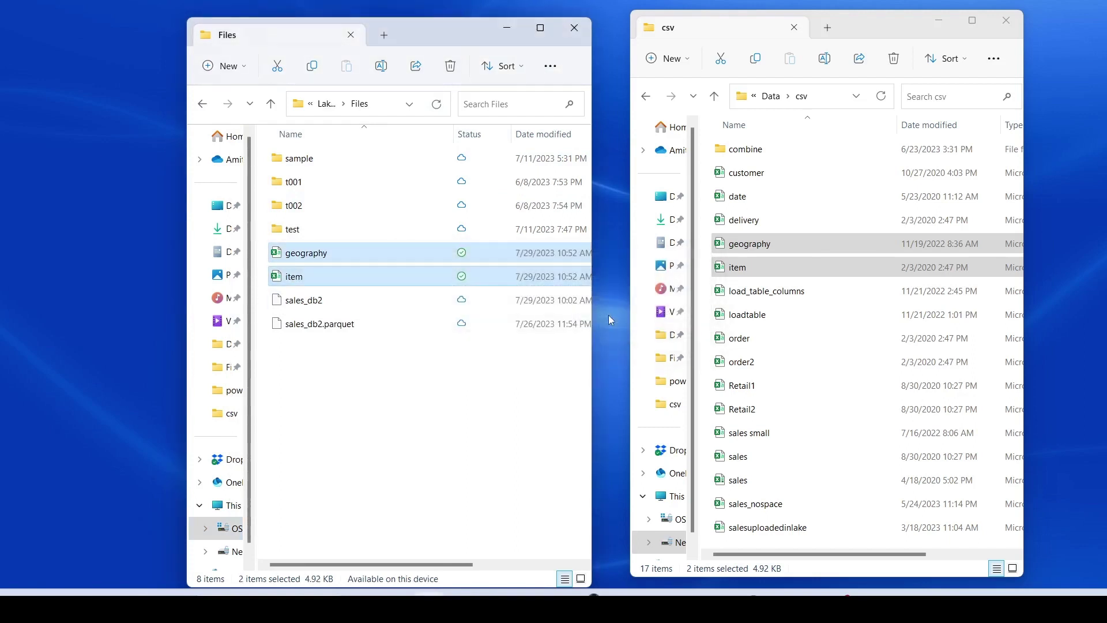
{"action": "left_click", "coordinate": [438, 110]}
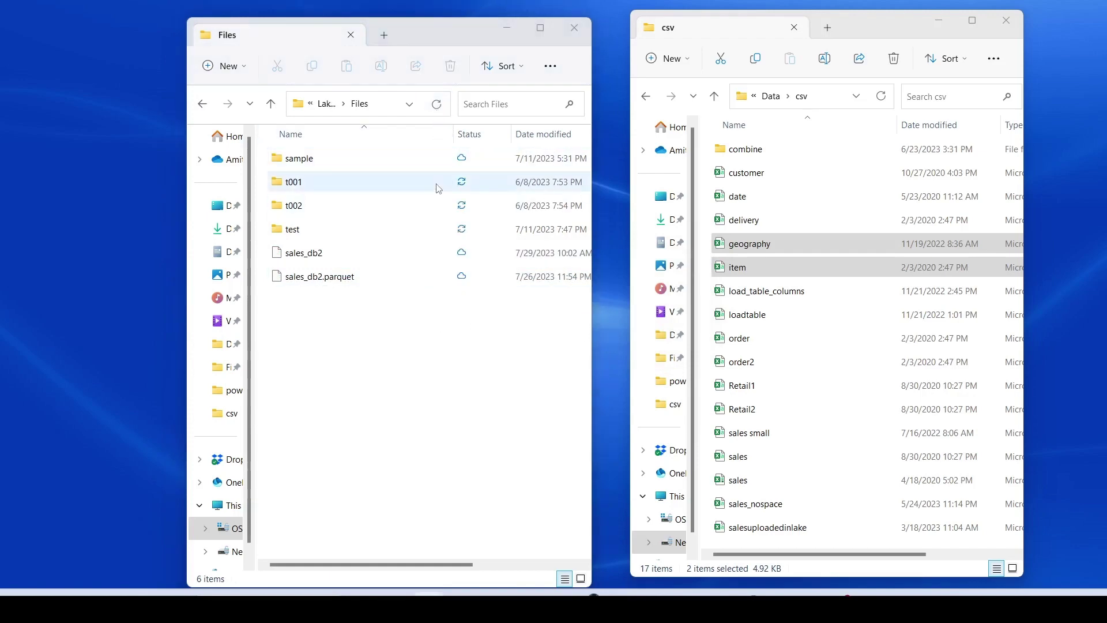
Step: Reload the Lake02 lakehouse page in the browser and check its Files section before returning to File Explorer
{"action": "key", "text": "alt+Tab"}
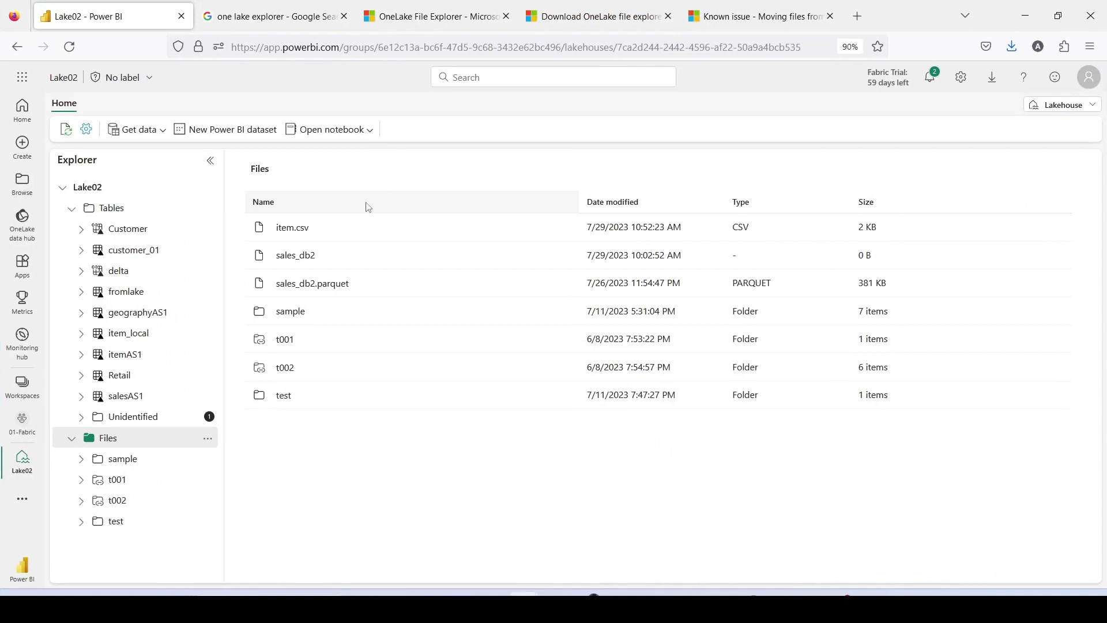
{"action": "left_click", "coordinate": [70, 45]}
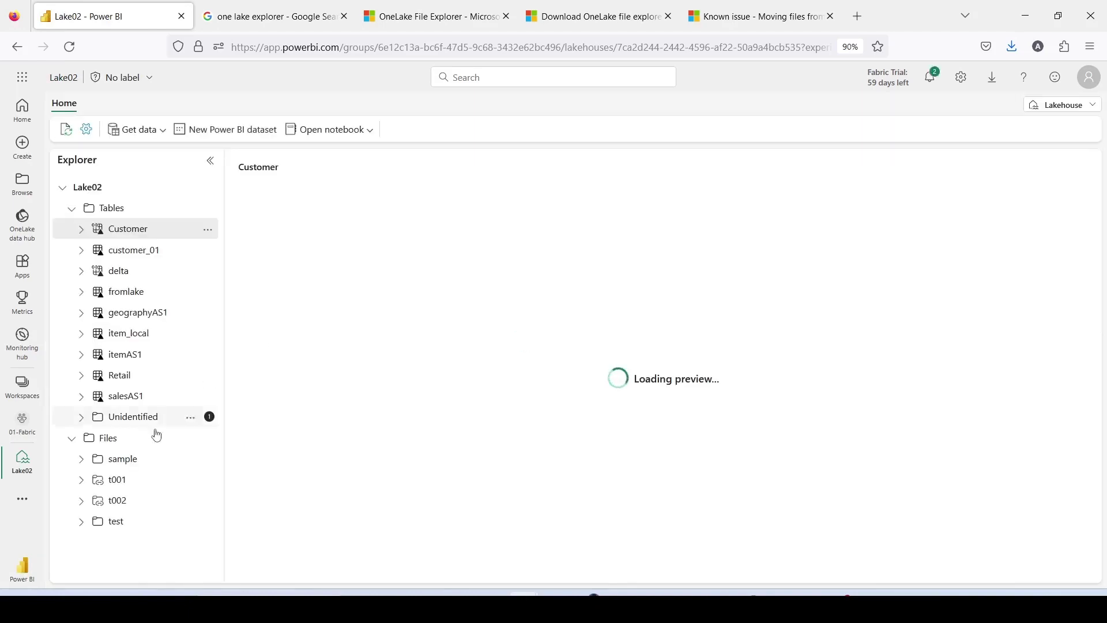
{"action": "left_click", "coordinate": [110, 440]}
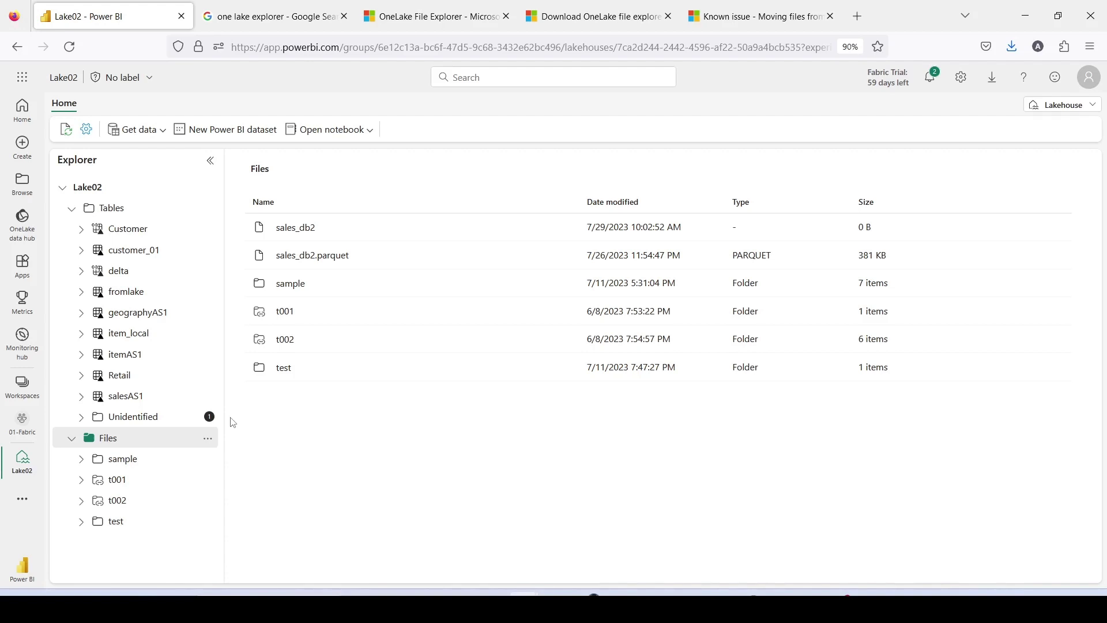
{"action": "left_click", "coordinate": [1014, 17]}
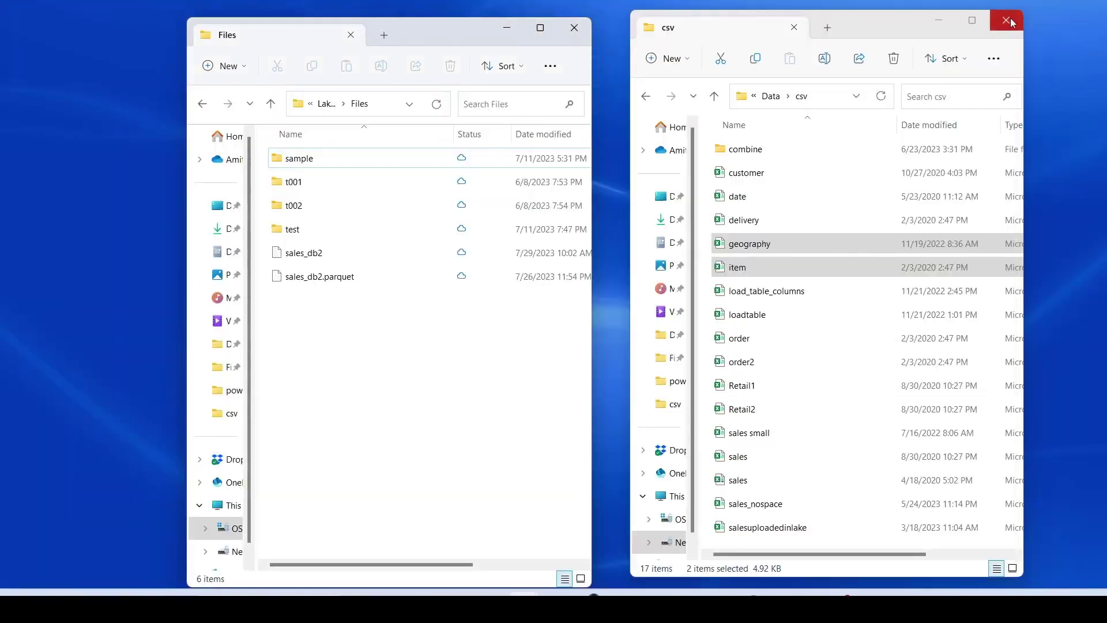
Step: Copy the item file from the local csv folder into the lakehouse's OneLake Files folder and refresh that folder
{"action": "left_click_drag", "start_coordinate": [744, 275], "coordinate": [770, 175]}
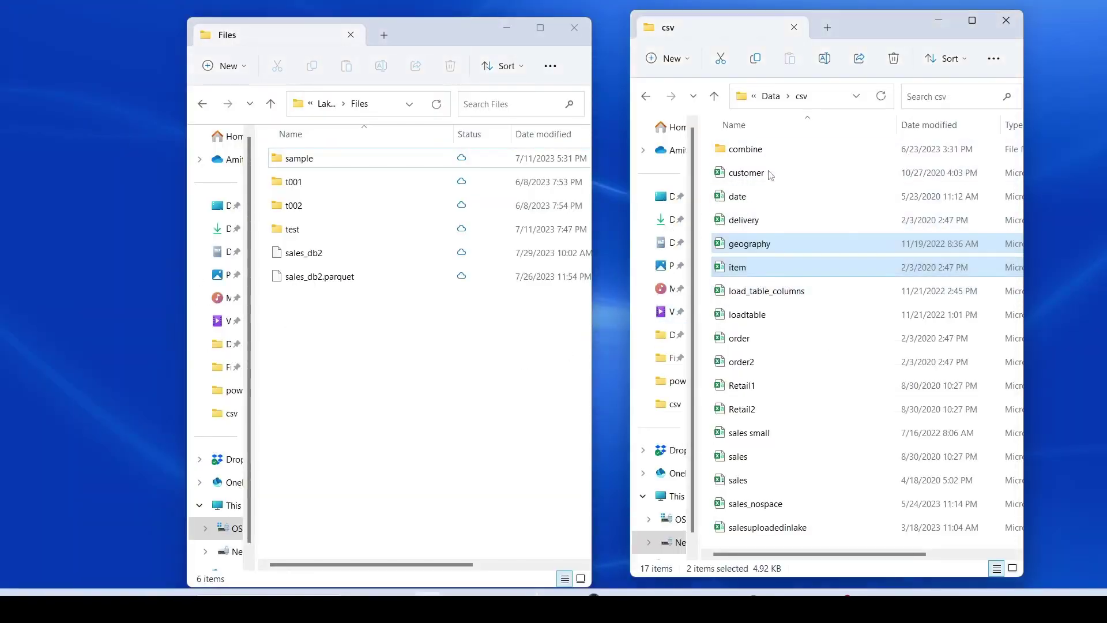
{"action": "left_click", "coordinate": [741, 222]}
{"action": "left_click_drag", "start_coordinate": [740, 270], "coordinate": [335, 383]}
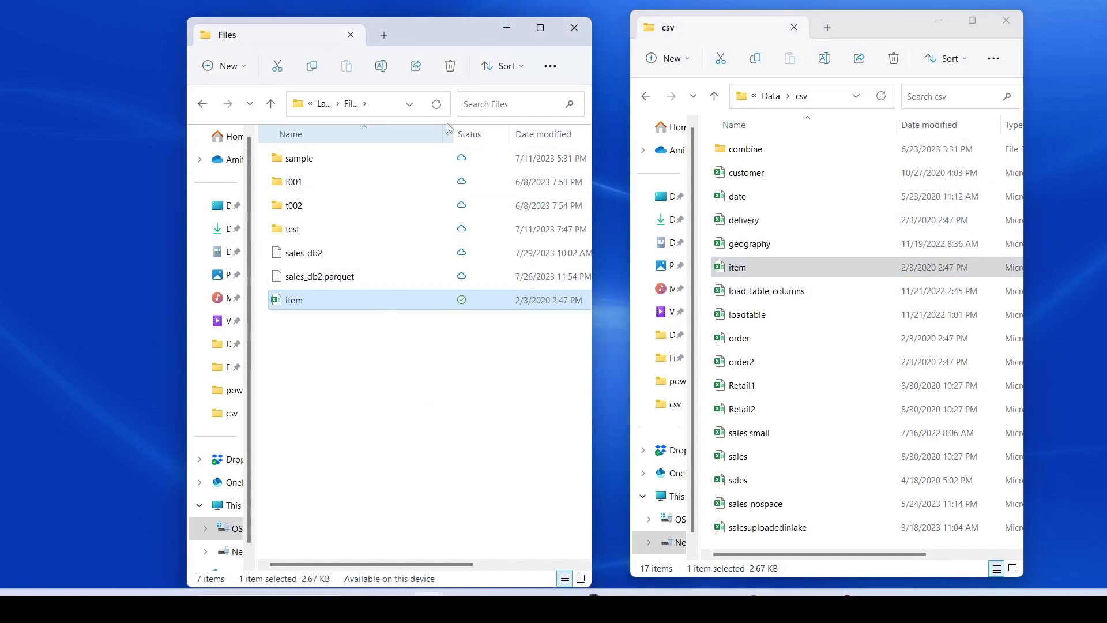
{"action": "left_click", "coordinate": [437, 103]}
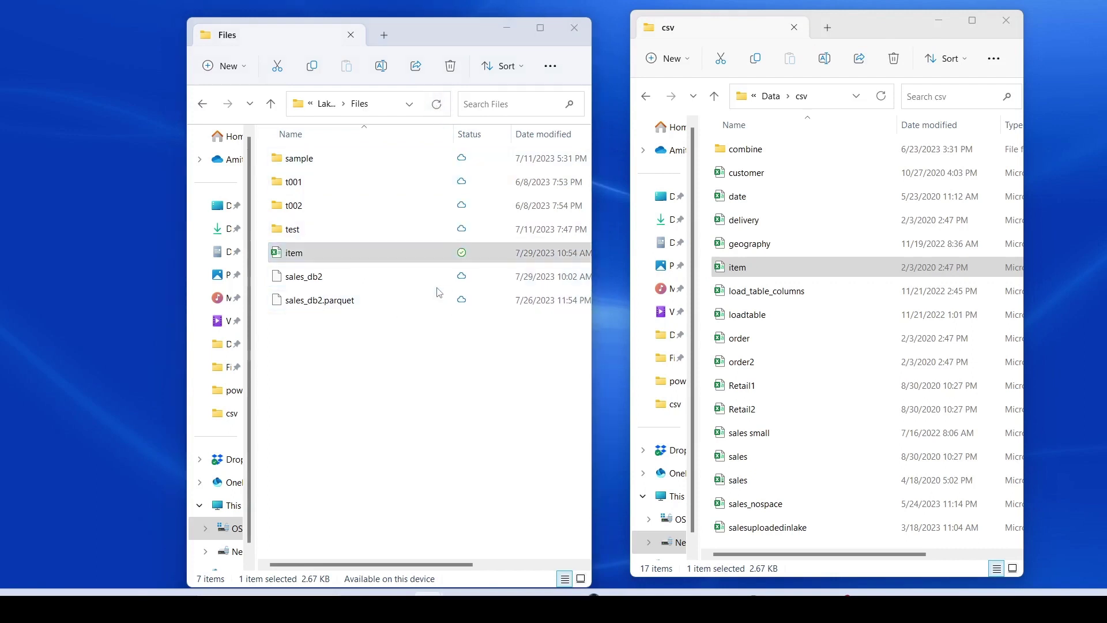
Step: Switch to the Lake02 lakehouse in the browser, refresh its Files section and preview item.csv through to its last rows
{"action": "key", "text": "alt+Tab"}
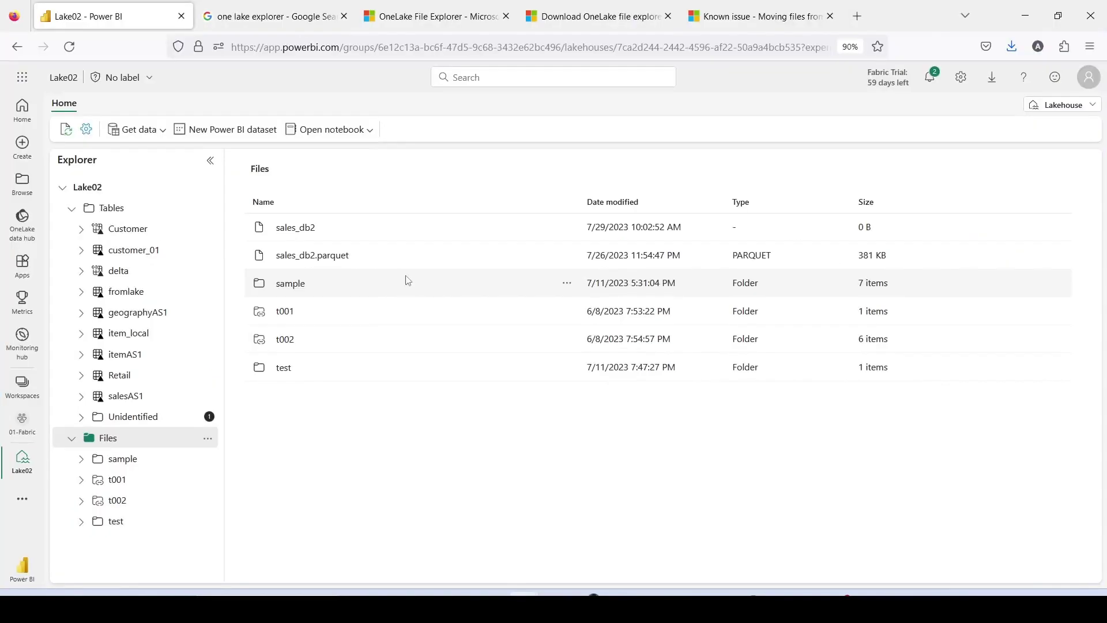
{"action": "left_click", "coordinate": [207, 440]}
{"action": "left_click", "coordinate": [236, 563]}
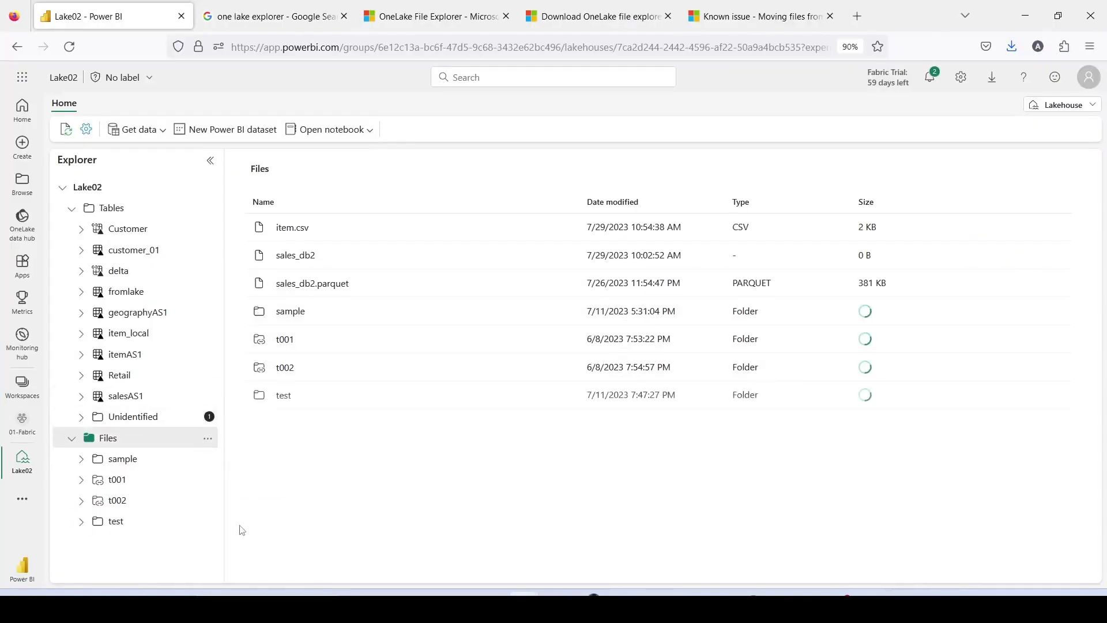
{"action": "left_click", "coordinate": [287, 230]}
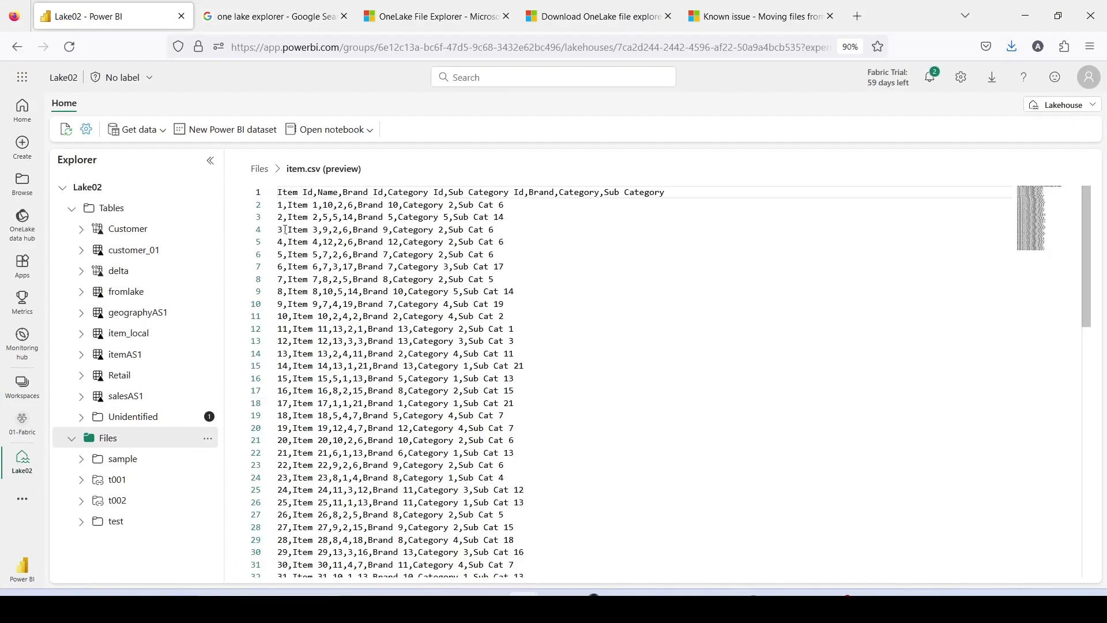
{"action": "scroll", "coordinate": [303, 227], "scroll_direction": "down", "scroll_amount": 10}
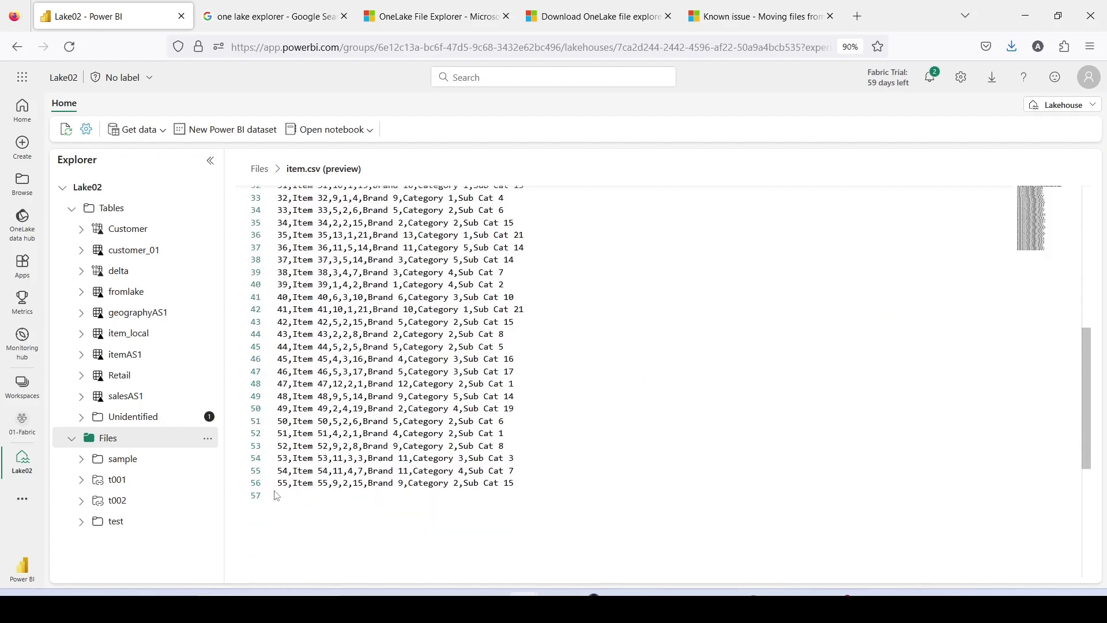
{"action": "left_click_drag", "start_coordinate": [249, 434], "coordinate": [539, 495]}
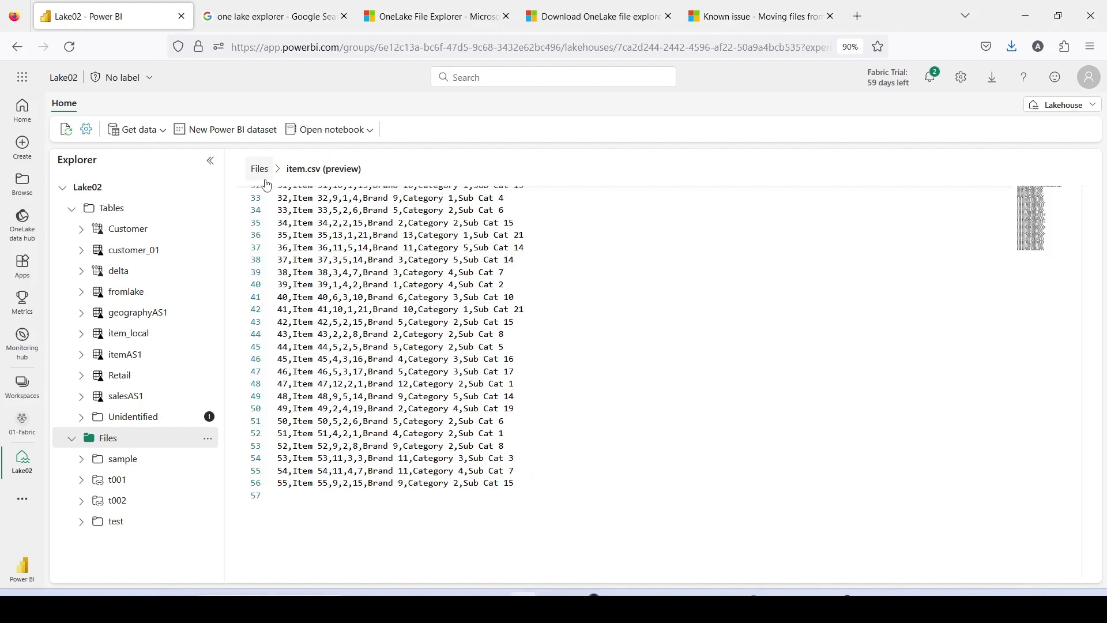
{"action": "left_click_drag", "start_coordinate": [243, 159], "coordinate": [280, 181]}
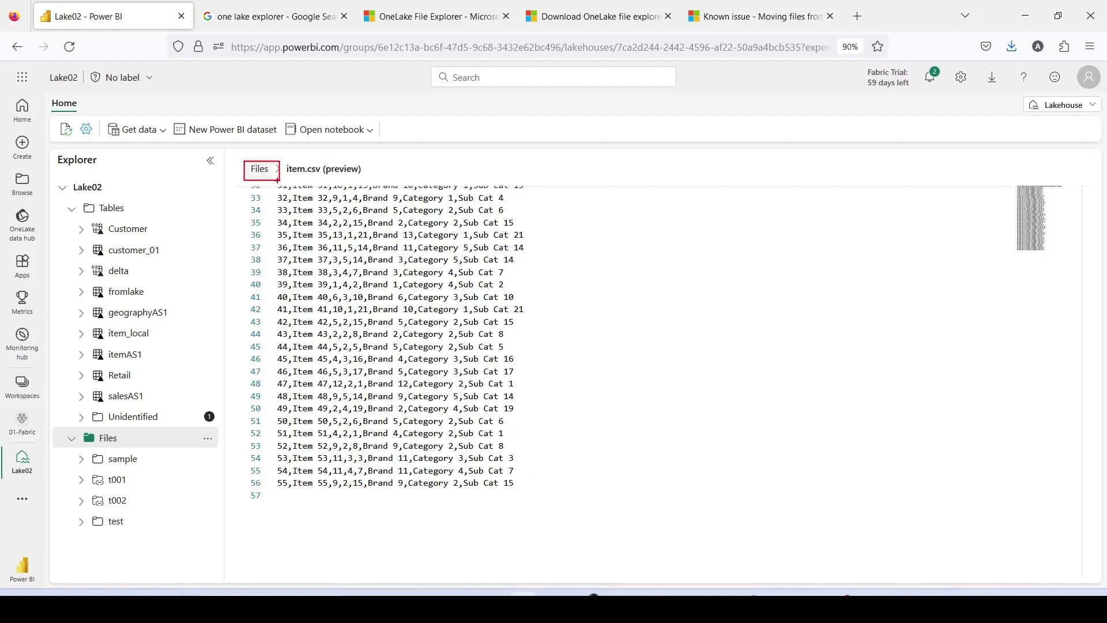
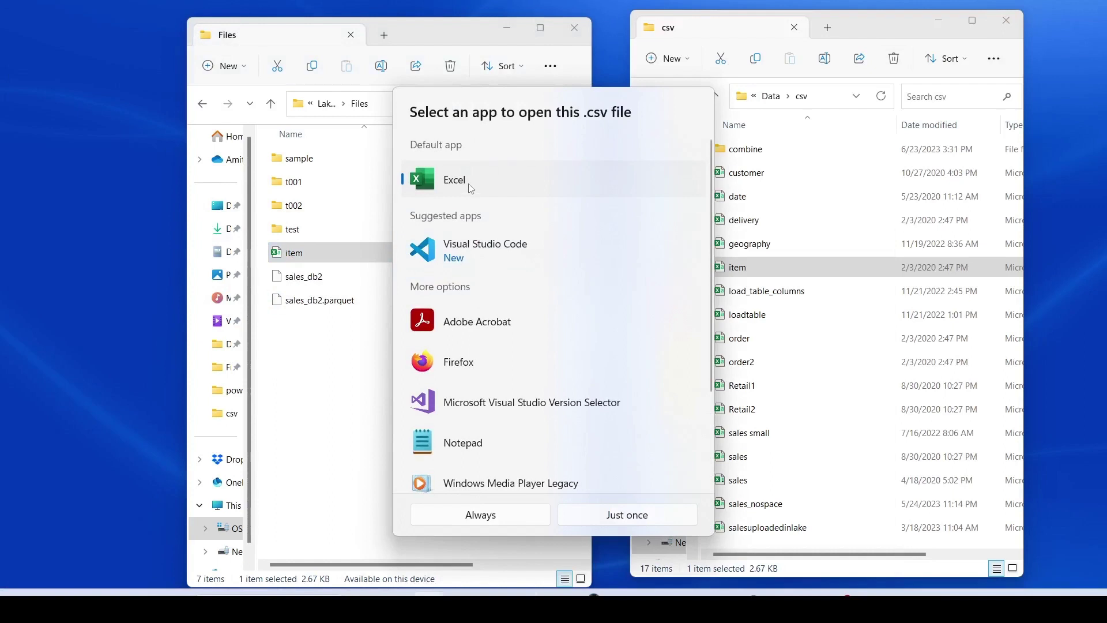
Step: Open the item file from the OneLake Files folder in Excel, choosing Excel as the app to always use for .csv files
{"action": "left_click", "coordinate": [496, 520]}
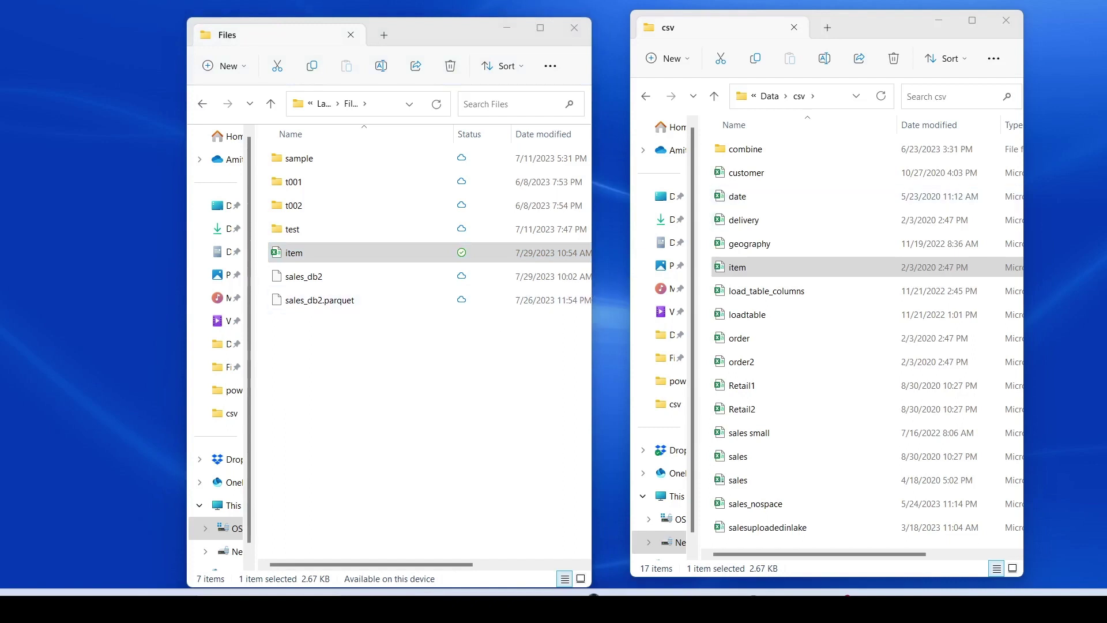
{"action": "key", "text": "Return"}
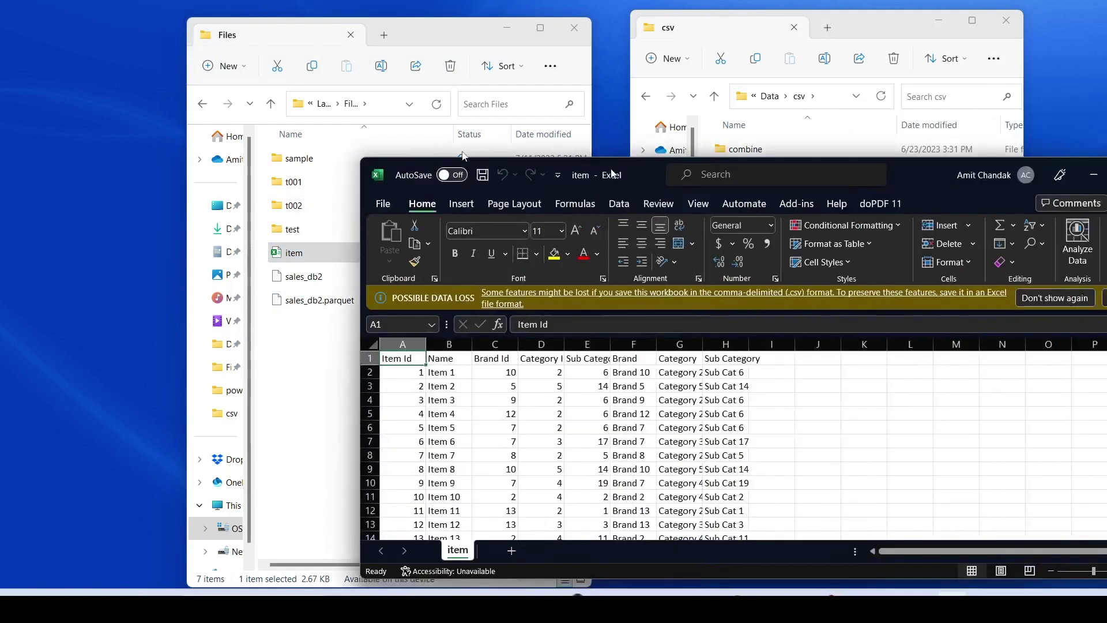
{"action": "left_click_drag", "start_coordinate": [625, 173], "coordinate": [346, 56]}
Step: Start a new row 57 in the item sheet with Item Id 56 and copy B56:H56 into the rest of the row
{"action": "scroll", "coordinate": [384, 276], "scroll_direction": "down", "scroll_amount": 14}
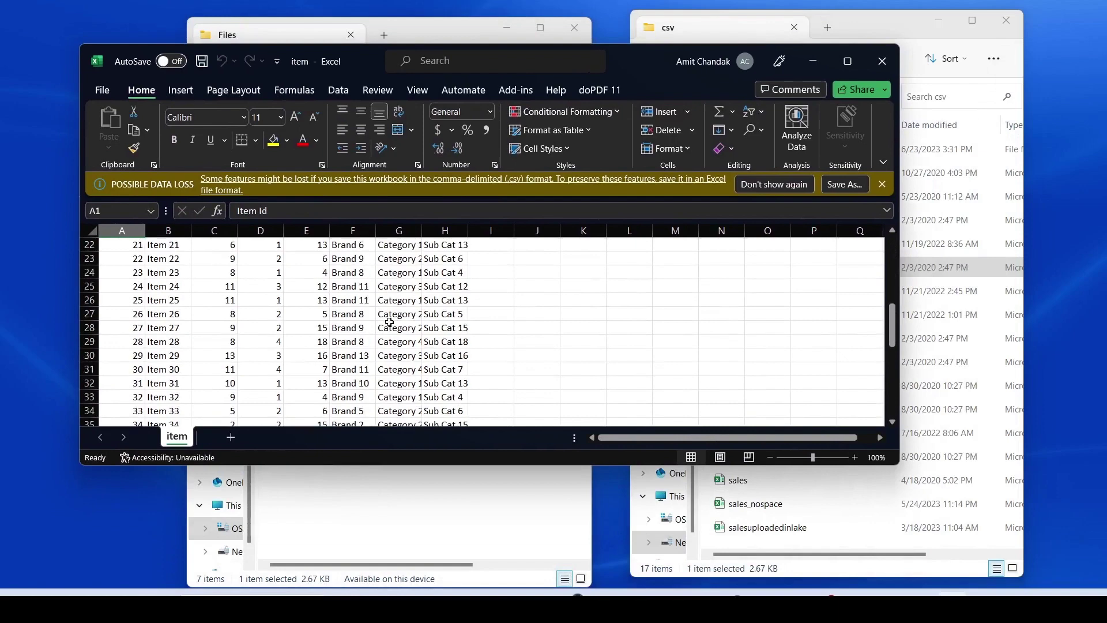
{"action": "scroll", "coordinate": [390, 324], "scroll_direction": "down", "scroll_amount": 3}
{"action": "left_click", "coordinate": [137, 316]}
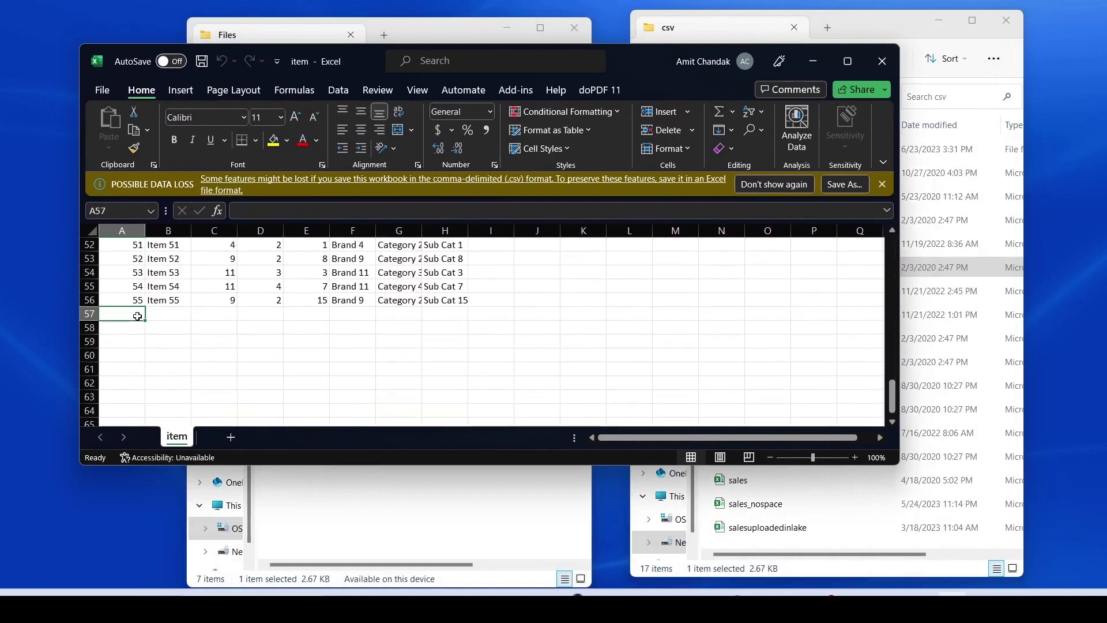
{"action": "type", "text": "56"}
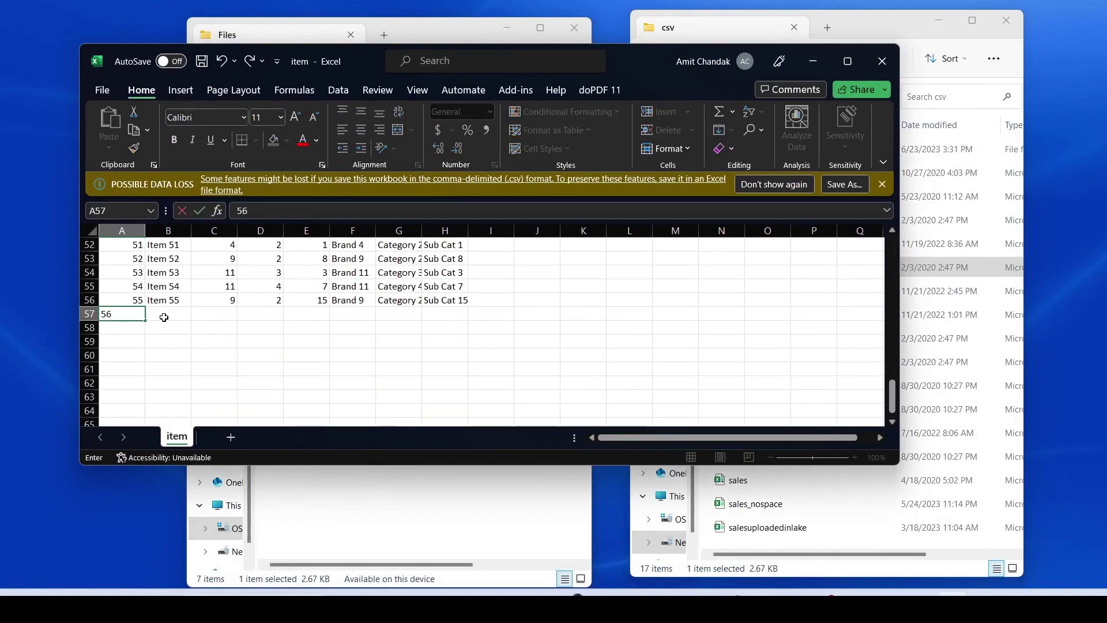
{"action": "left_click", "coordinate": [159, 316]}
{"action": "left_click_drag", "start_coordinate": [159, 304], "coordinate": [444, 301]}
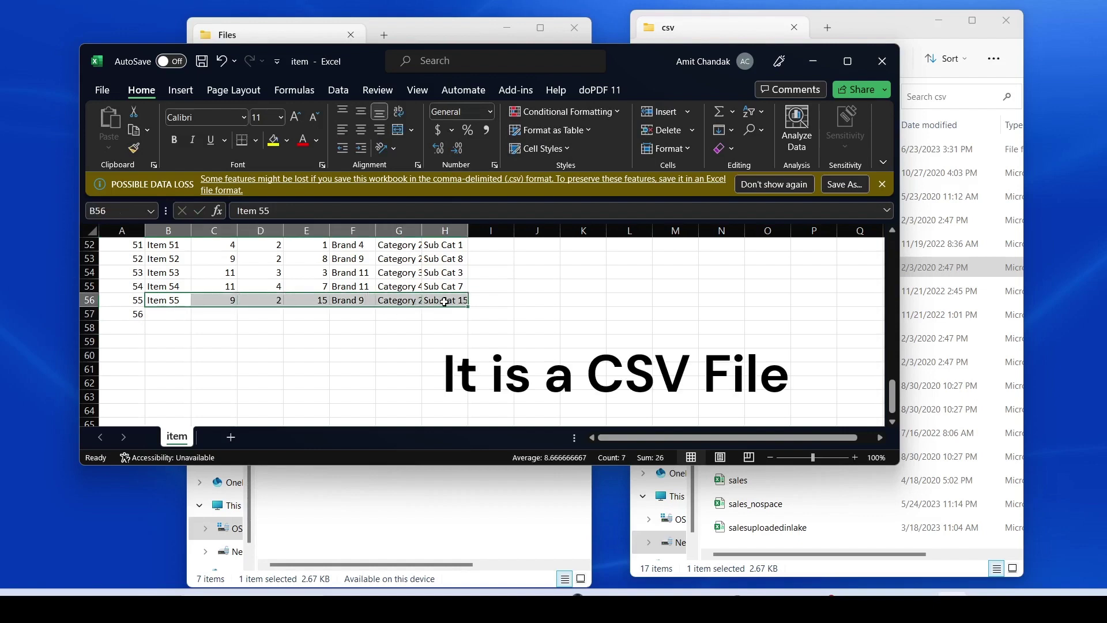
{"action": "key", "text": "ctrl+c"}
{"action": "left_click", "coordinate": [165, 314]}
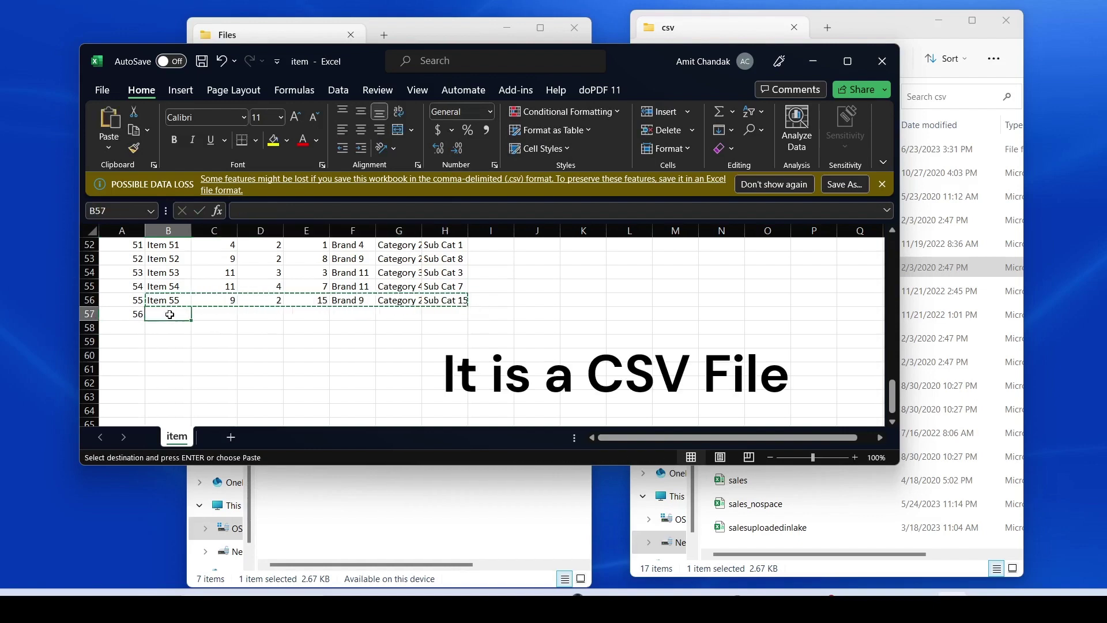
{"action": "key", "text": "ctrl+v"}
Step: Change the name in cell B57 to Item 56, save the item file and close Excel
{"action": "double_click", "coordinate": [170, 315]}
{"action": "left_click_drag", "start_coordinate": [179, 314], "coordinate": [174, 314]}
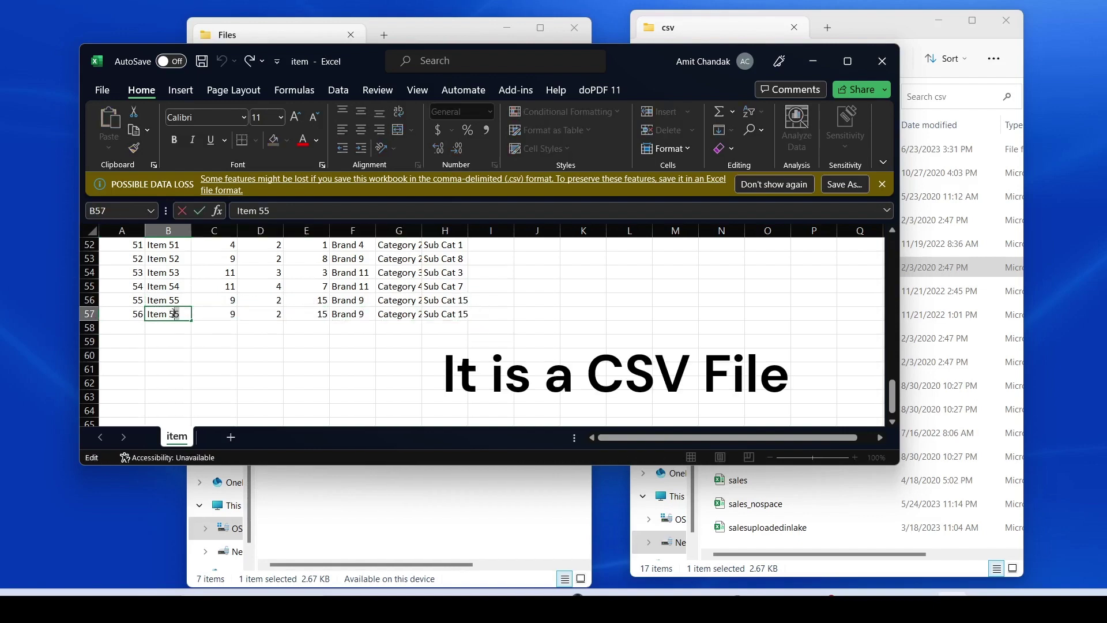
{"action": "type", "text": "6"}
{"action": "left_click", "coordinate": [263, 314]}
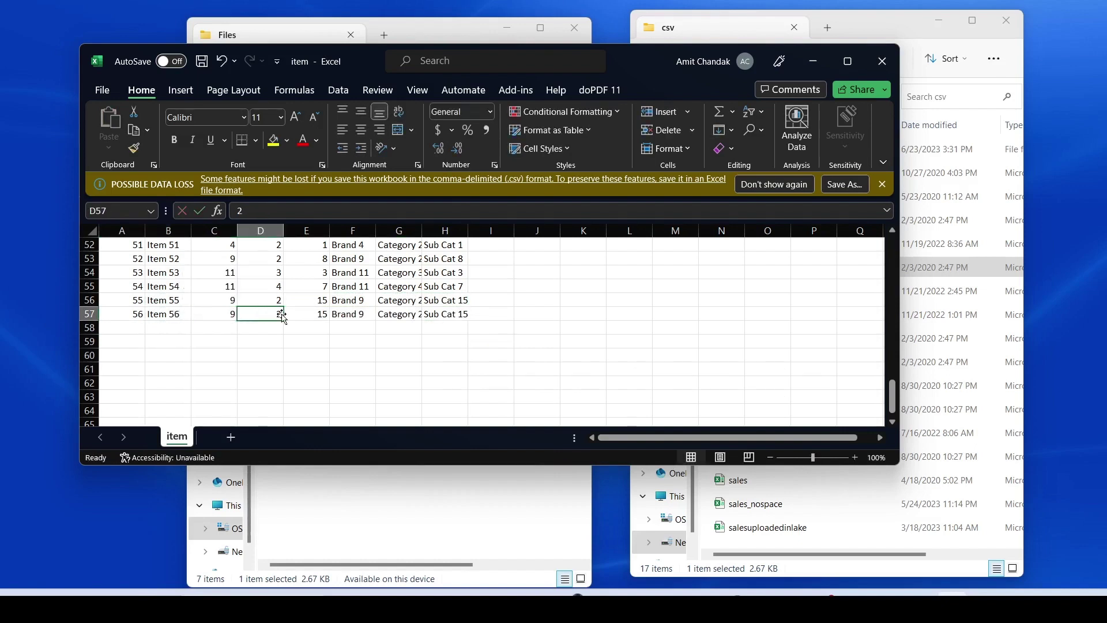
{"action": "key", "text": "ctrl+s"}
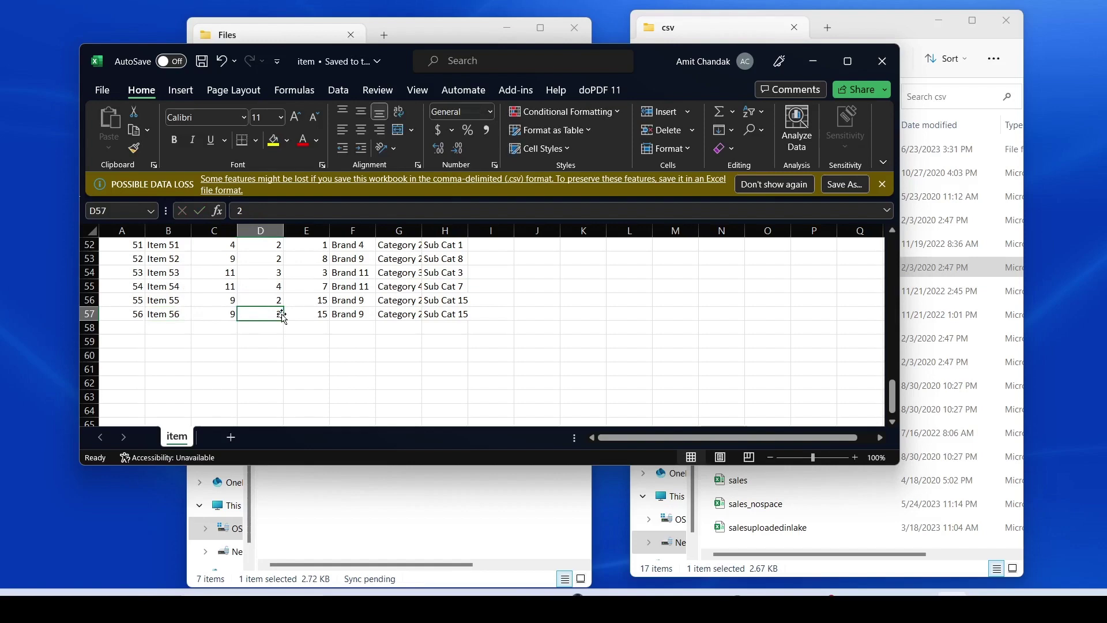
{"action": "left_click", "coordinate": [883, 62]}
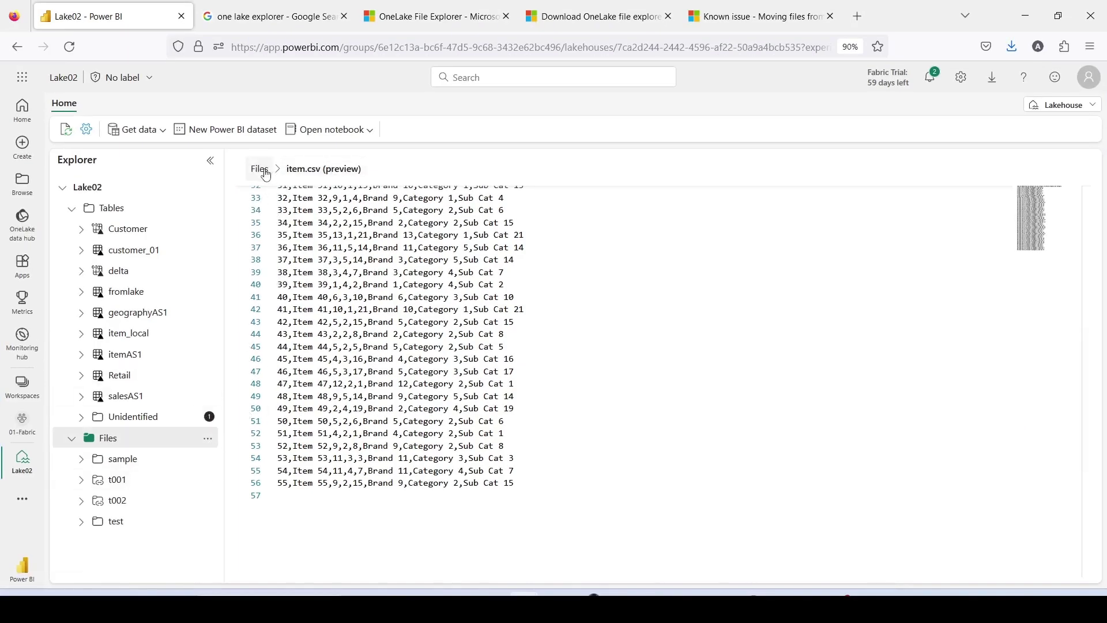
Step: Return to the browser, refresh the Files section of Lake02 again and check the end of item.csv for the added row
{"action": "left_click", "coordinate": [260, 169]}
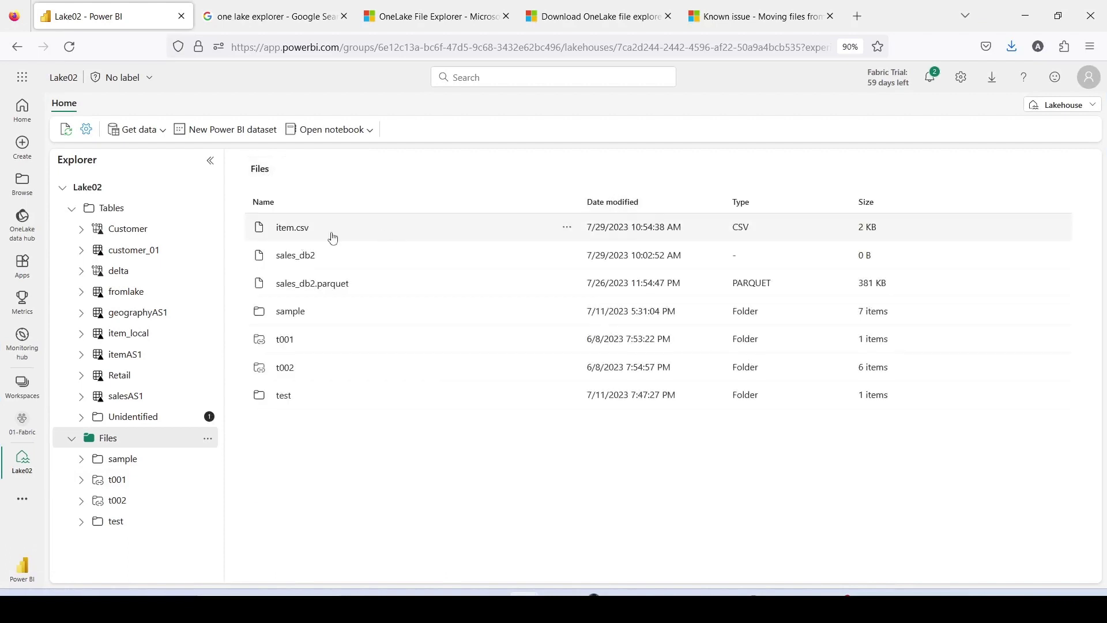
{"action": "left_click", "coordinate": [208, 439]}
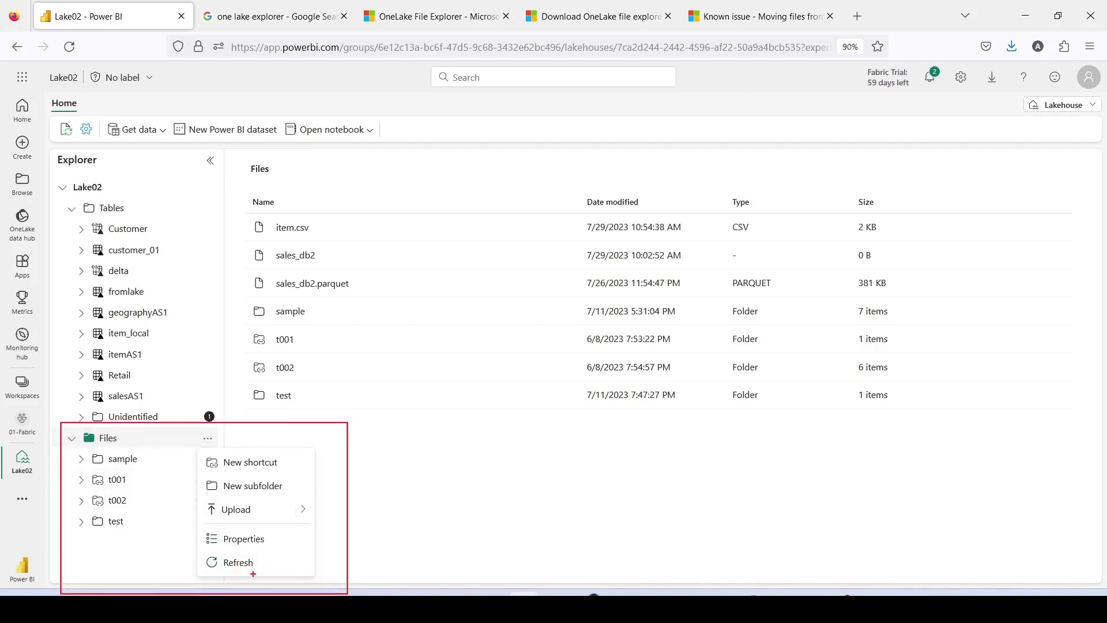
{"action": "left_click_drag", "start_coordinate": [199, 553], "coordinate": [297, 575]}
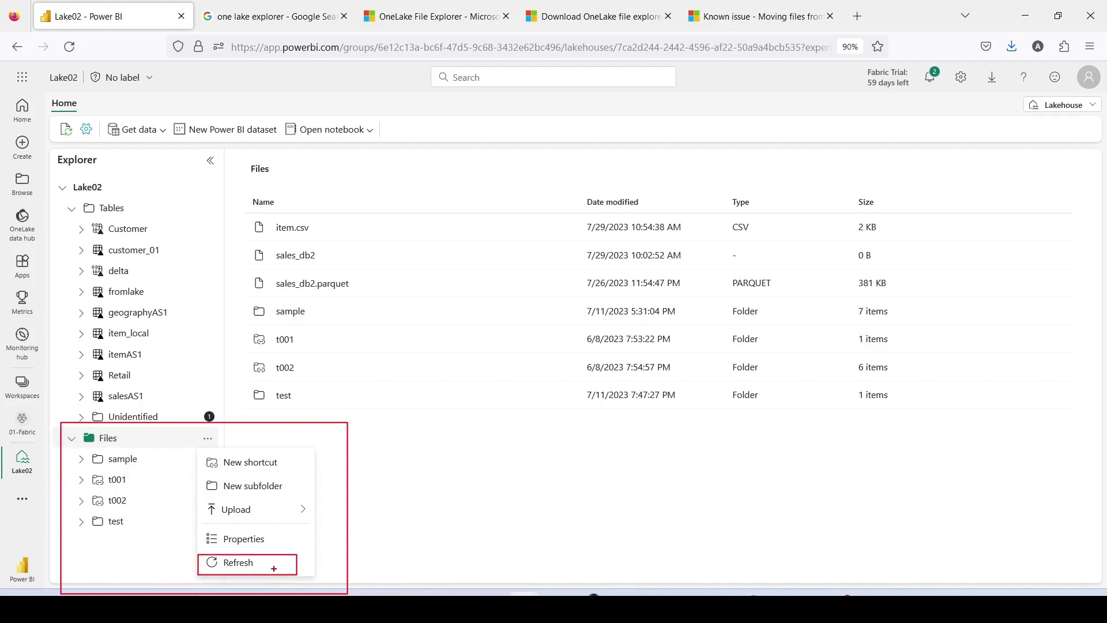
{"action": "left_click", "coordinate": [240, 563]}
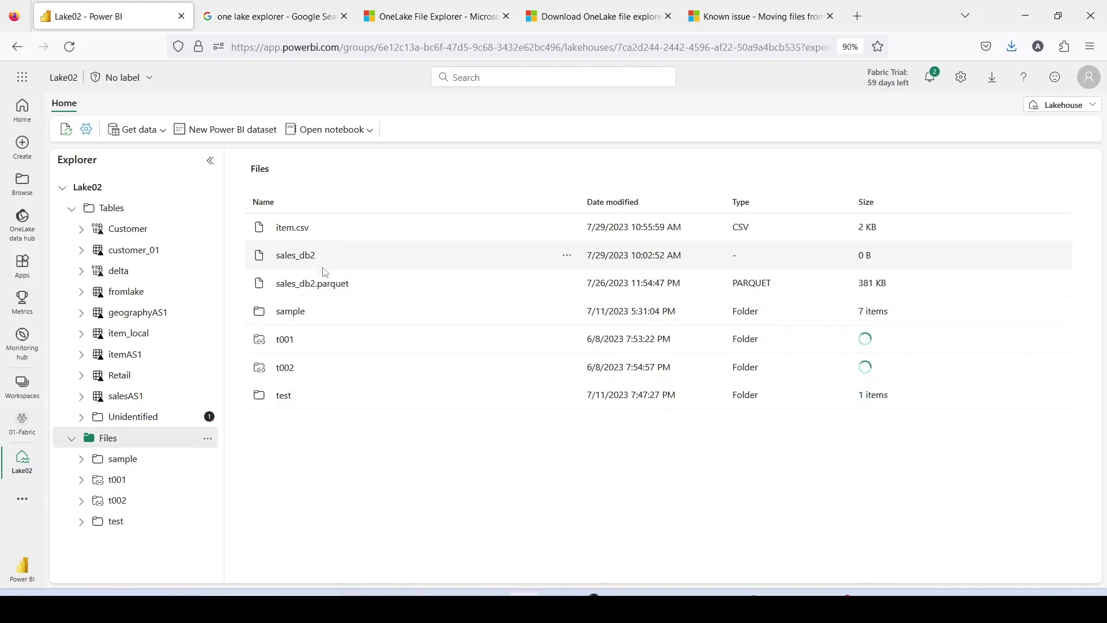
{"action": "left_click", "coordinate": [287, 231]}
{"action": "scroll", "coordinate": [340, 336], "scroll_direction": "down", "scroll_amount": 5}
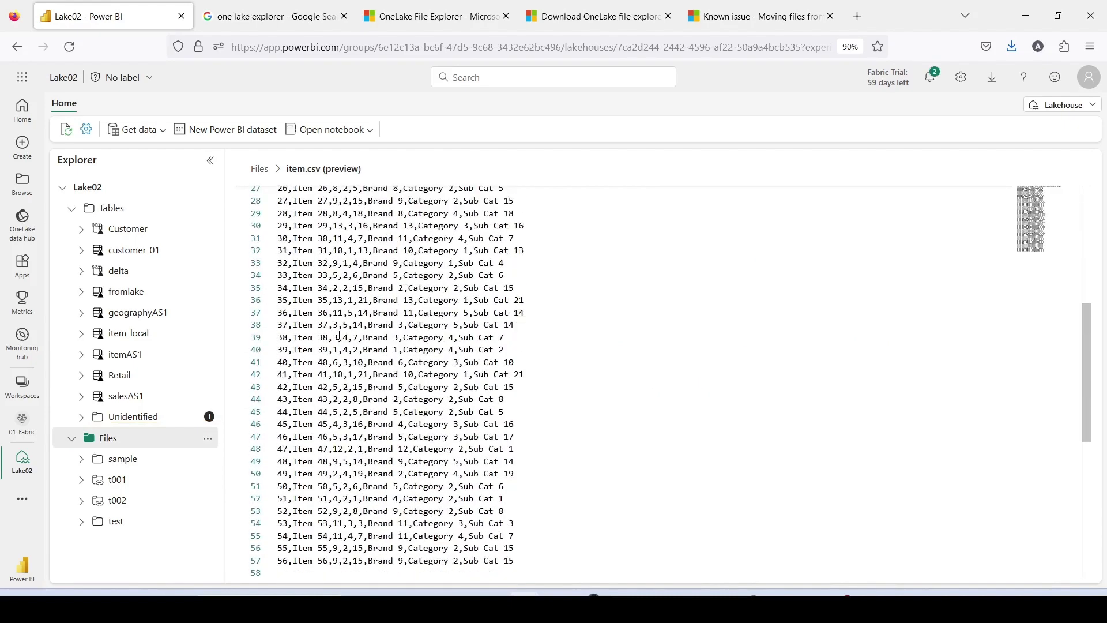
{"action": "scroll", "coordinate": [340, 336], "scroll_direction": "down", "scroll_amount": 1}
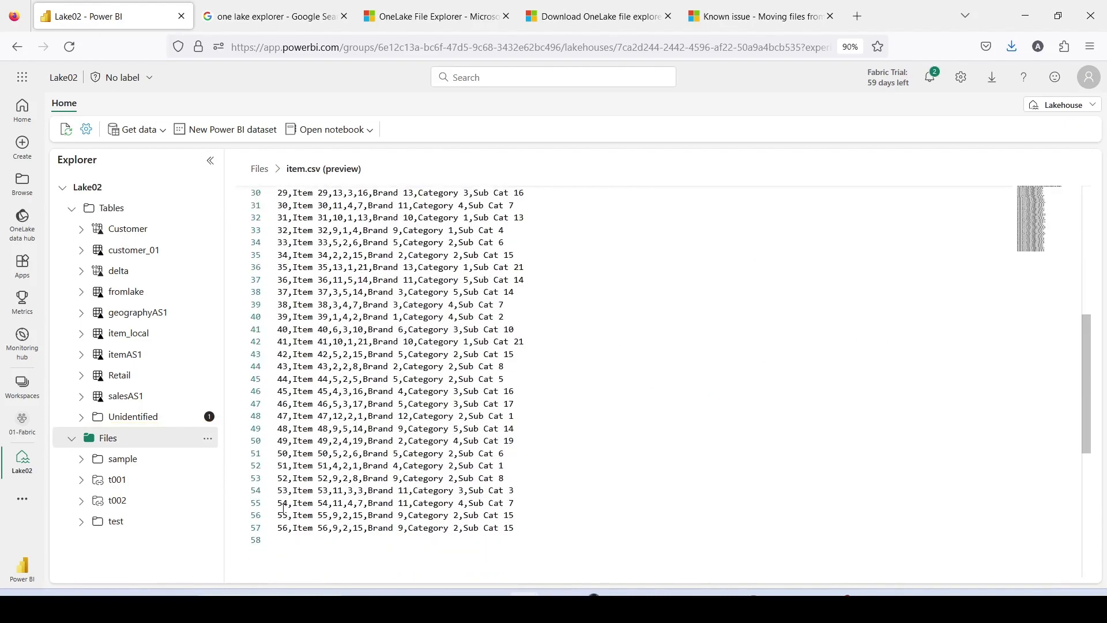
{"action": "mouse_move", "coordinate": [270, 524]}
{"action": "left_mouse_down"}
{"action": "mouse_move", "coordinate": [323, 537]}
{"action": "mouse_move", "coordinate": [530, 539]}
{"action": "left_mouse_up"}
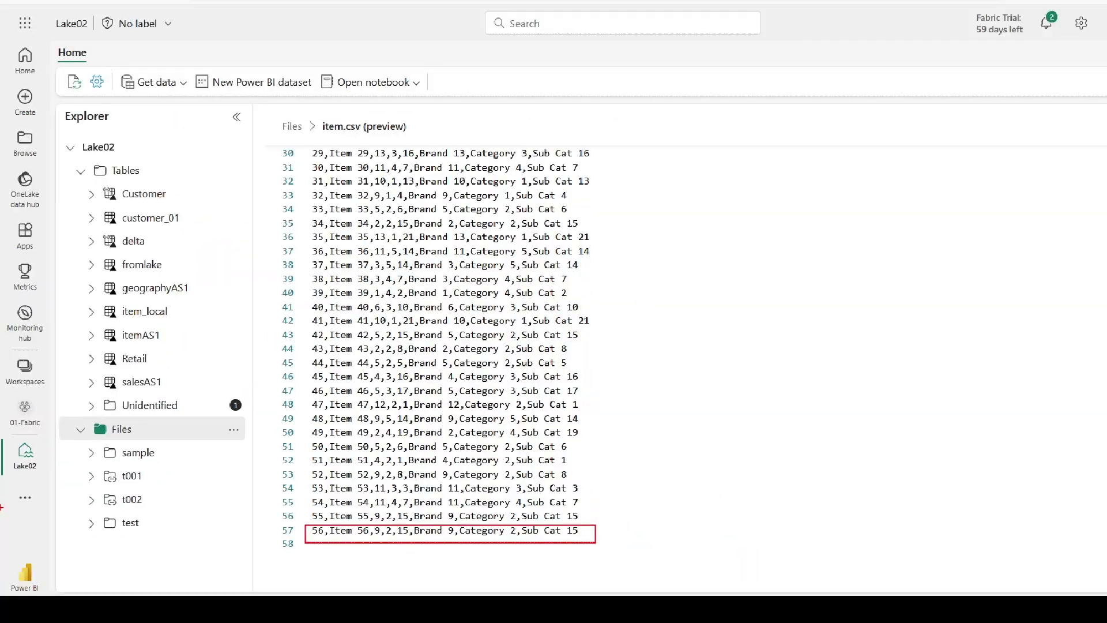
{"action": "key", "text": "Escape"}
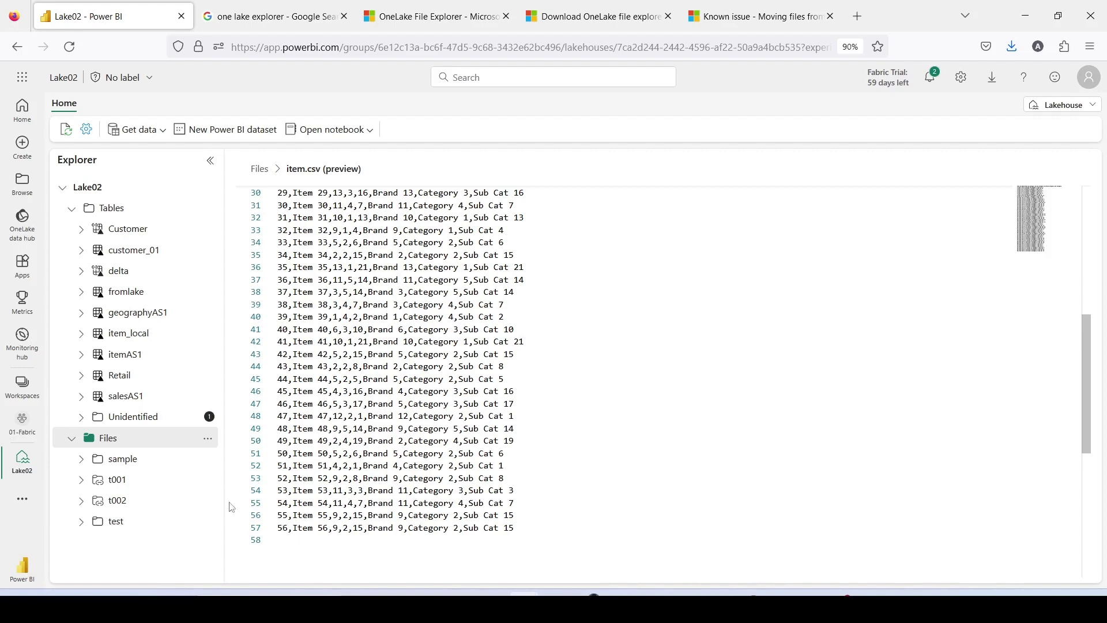
Step: In File Explorer, browse the lakehouse's Tables folder and inspect the Customer table's _delta_log and data subfolders
{"action": "left_click", "coordinate": [1027, 10]}
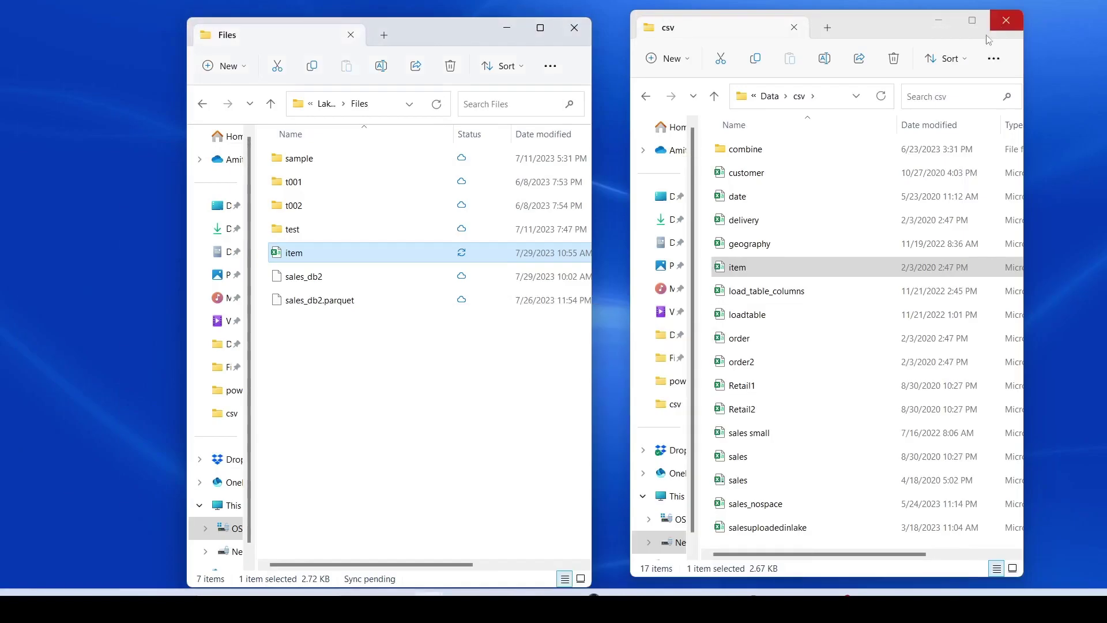
{"action": "left_click", "coordinate": [326, 105]}
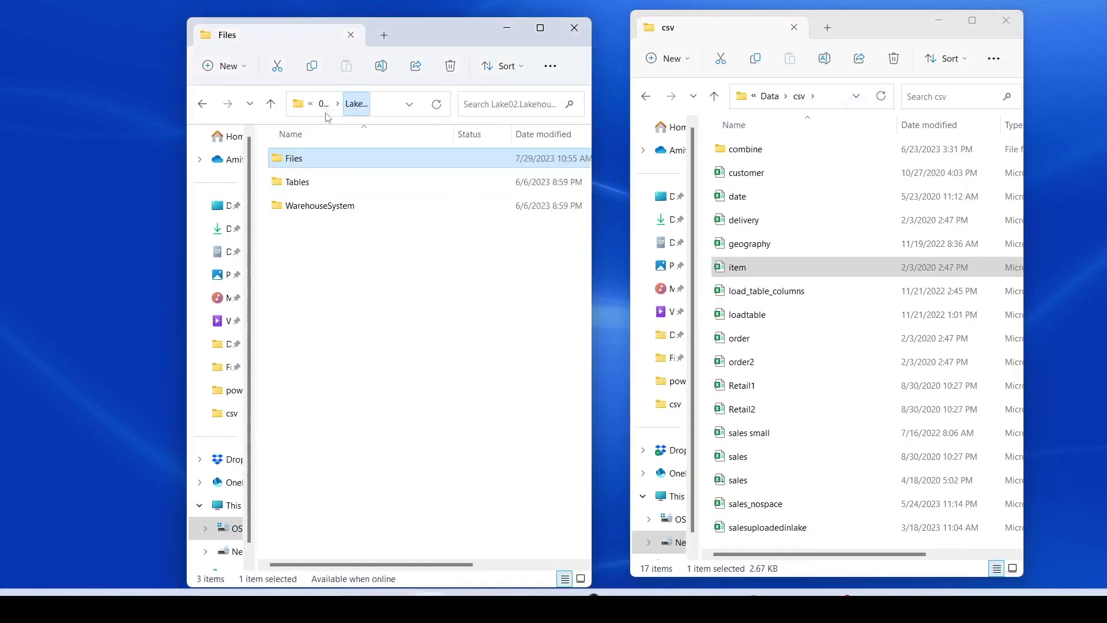
{"action": "double_click", "coordinate": [300, 182]}
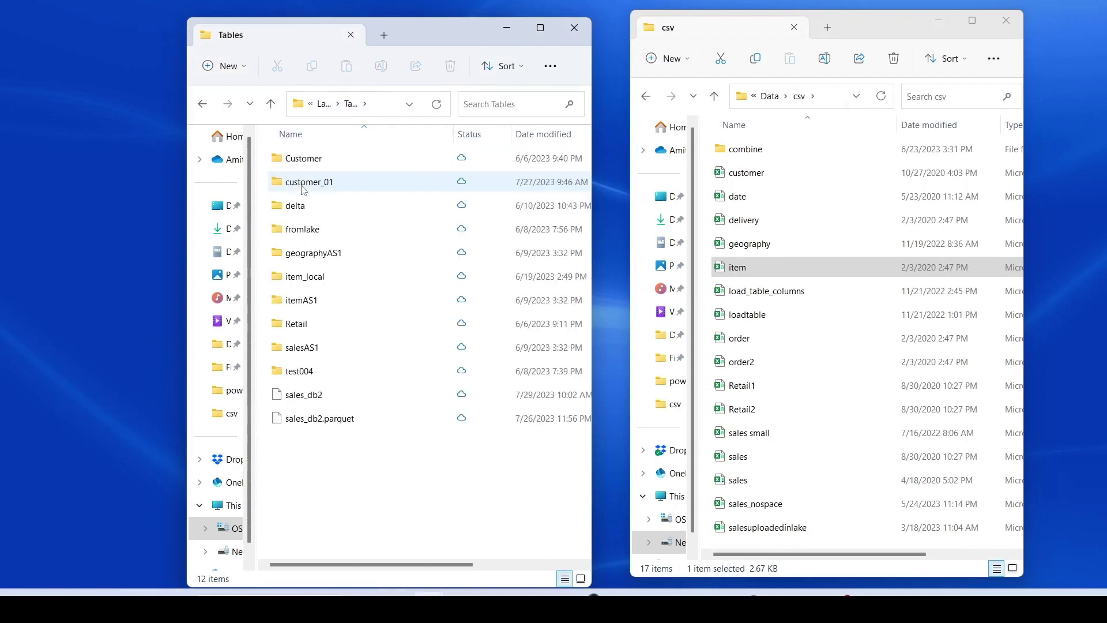
{"action": "double_click", "coordinate": [301, 160]}
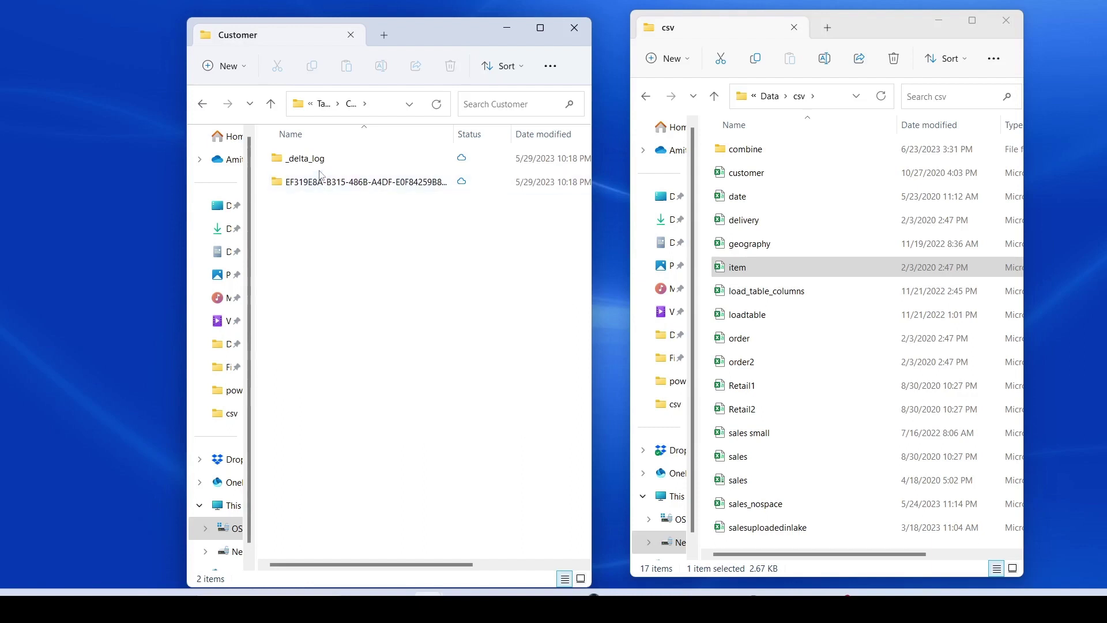
{"action": "double_click", "coordinate": [311, 165]}
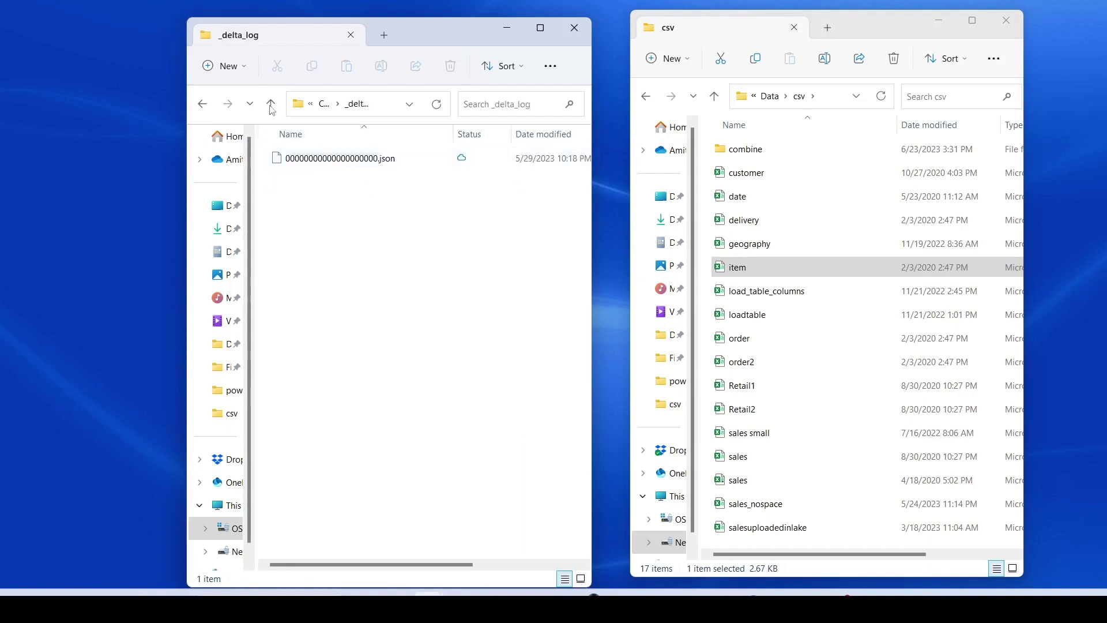
{"action": "left_click", "coordinate": [324, 104]}
{"action": "double_click", "coordinate": [323, 181]}
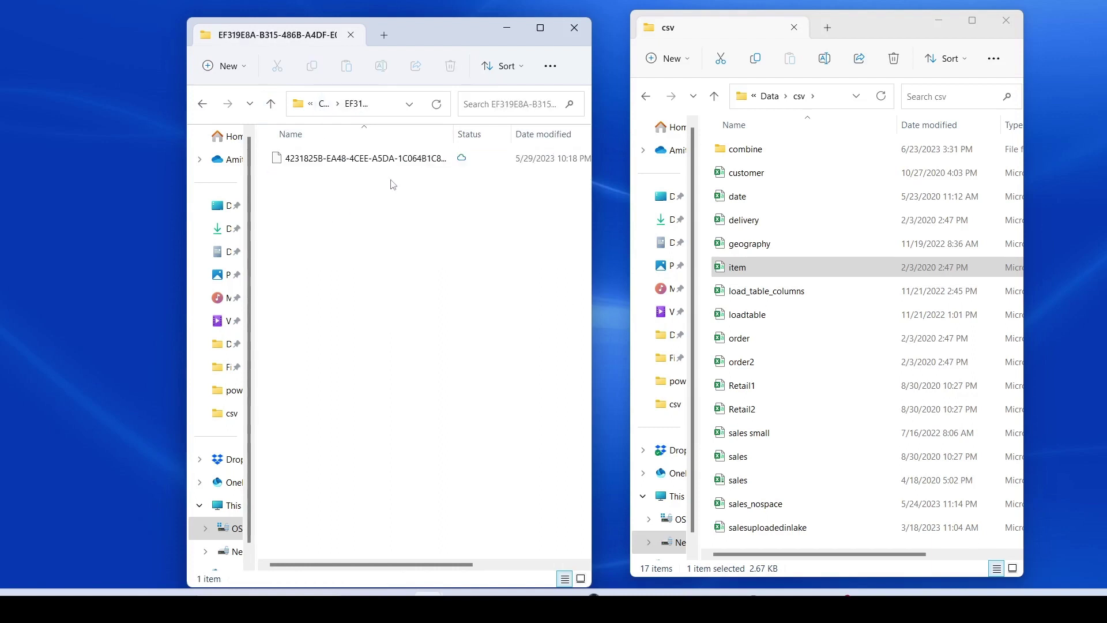
Step: Inspect the Customer table's parquet file and _delta_log folder, return to the Tables folder and check the details of sales_db2.parquet
{"action": "mouse_move", "coordinate": [397, 168]}
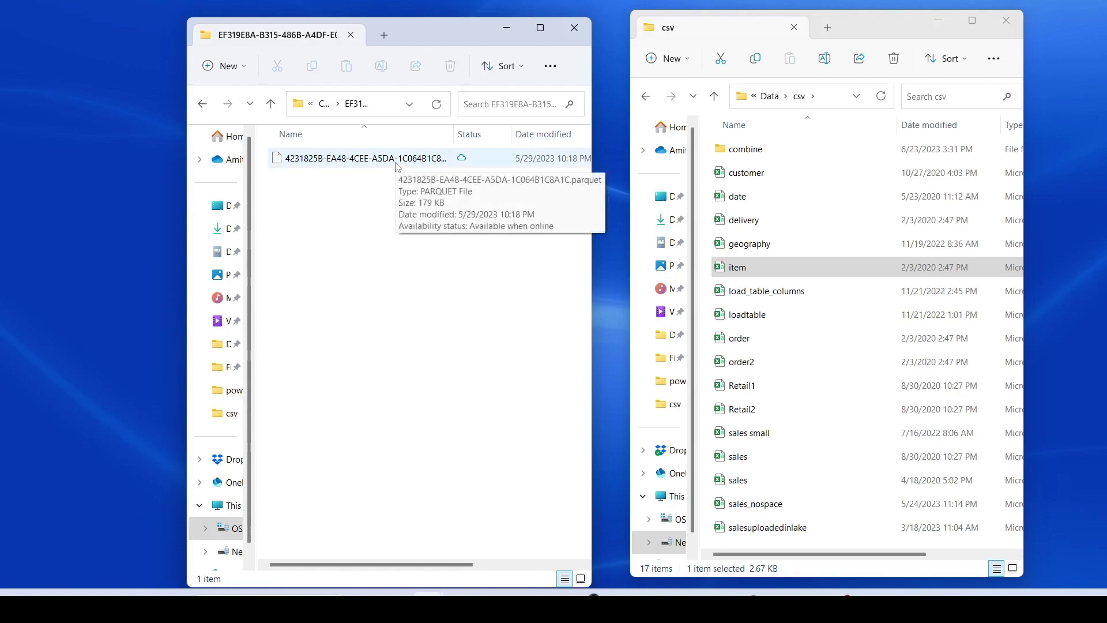
{"action": "left_click", "coordinate": [325, 104]}
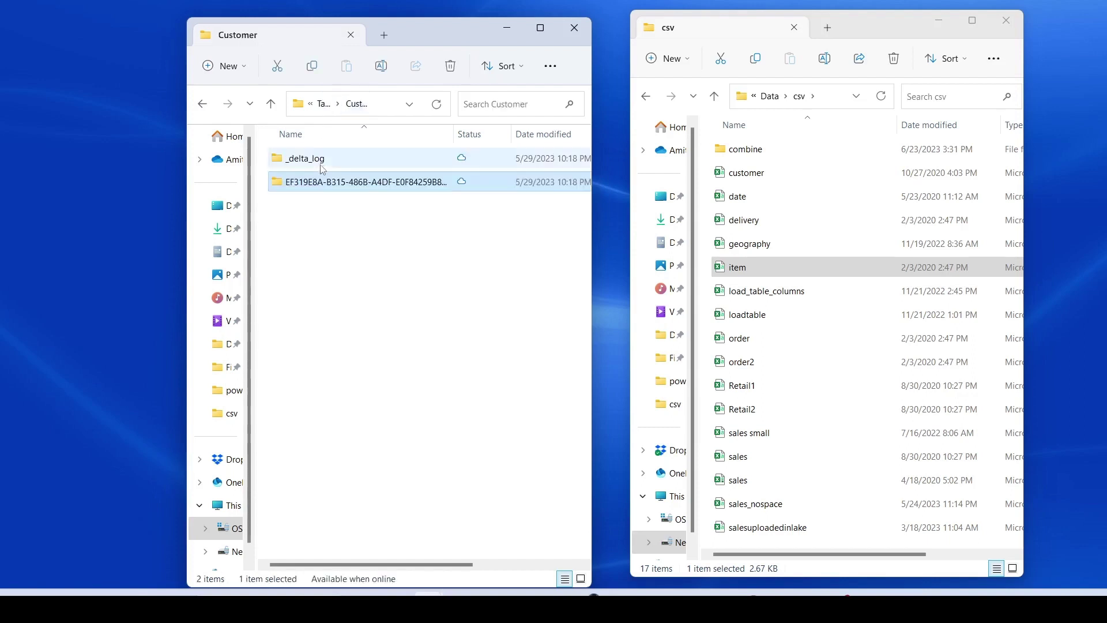
{"action": "double_click", "coordinate": [322, 167]}
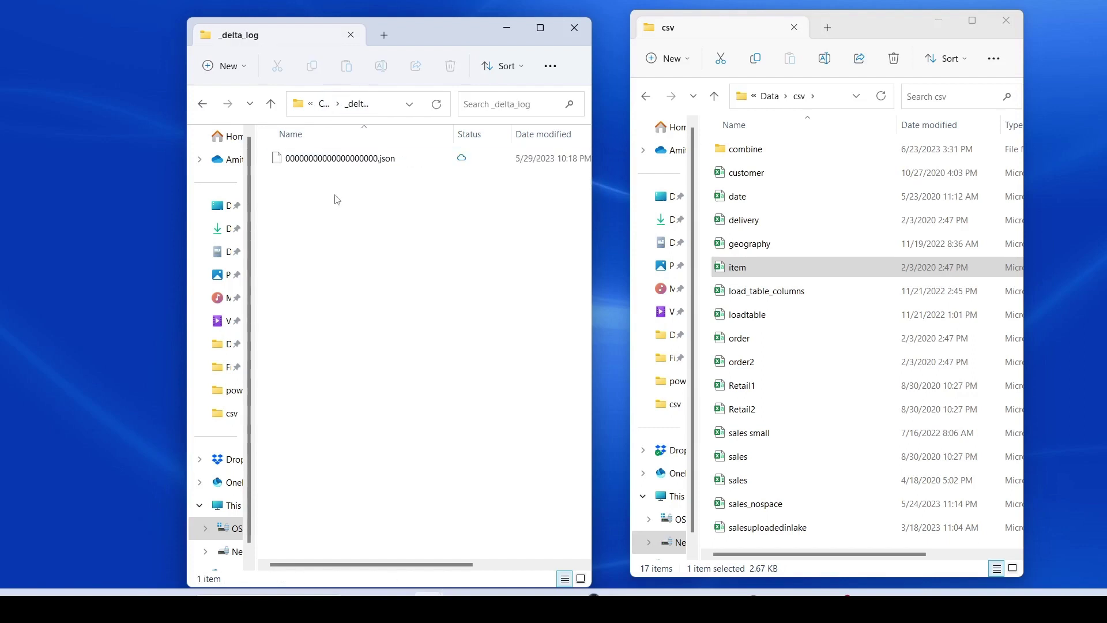
{"action": "left_click", "coordinate": [324, 104]}
{"action": "left_click", "coordinate": [323, 103]}
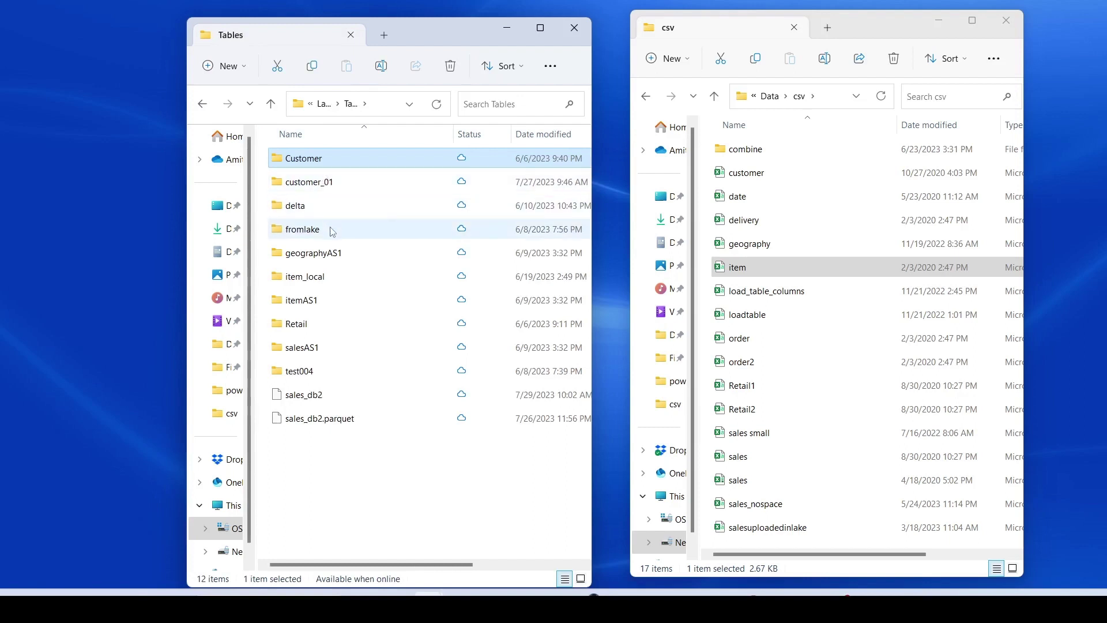
{"action": "mouse_move", "coordinate": [332, 231]}
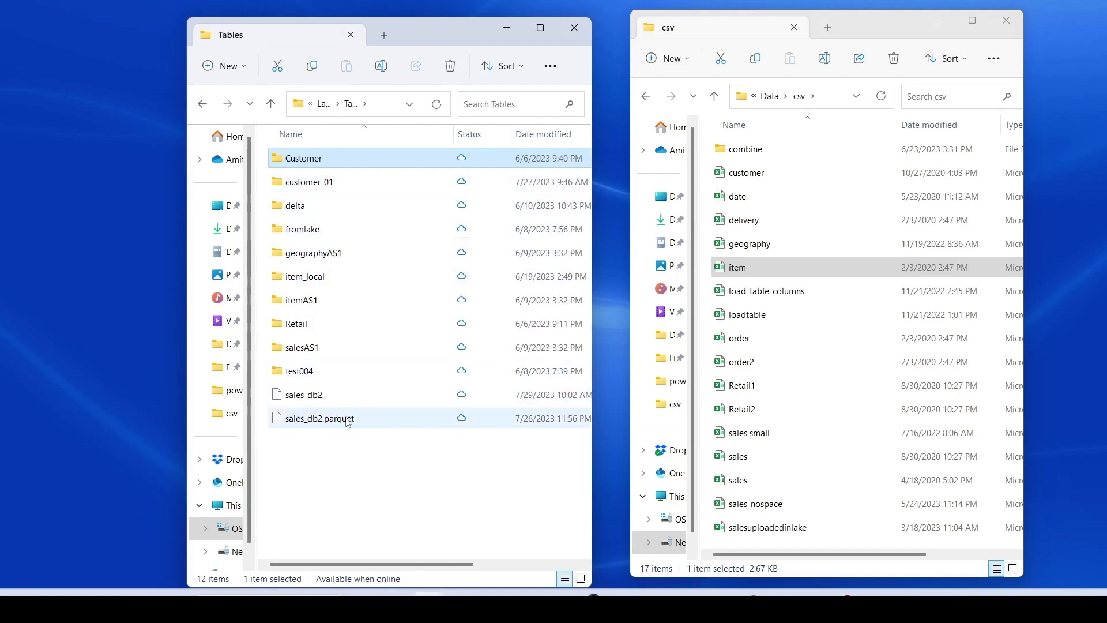
{"action": "mouse_move", "coordinate": [335, 426]}
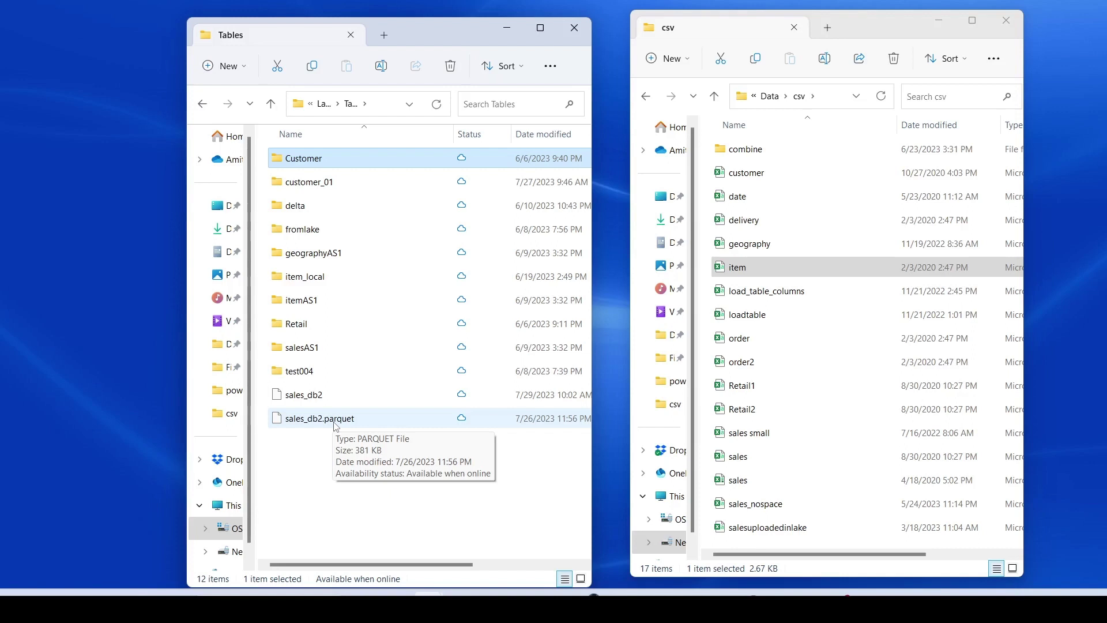
Step: Look inside the WarehouseSystem folder of Lake02.Lakehouse and go back up to the 01-Fabric workspace folder
{"action": "left_click", "coordinate": [314, 107]}
{"action": "left_click", "coordinate": [324, 104]}
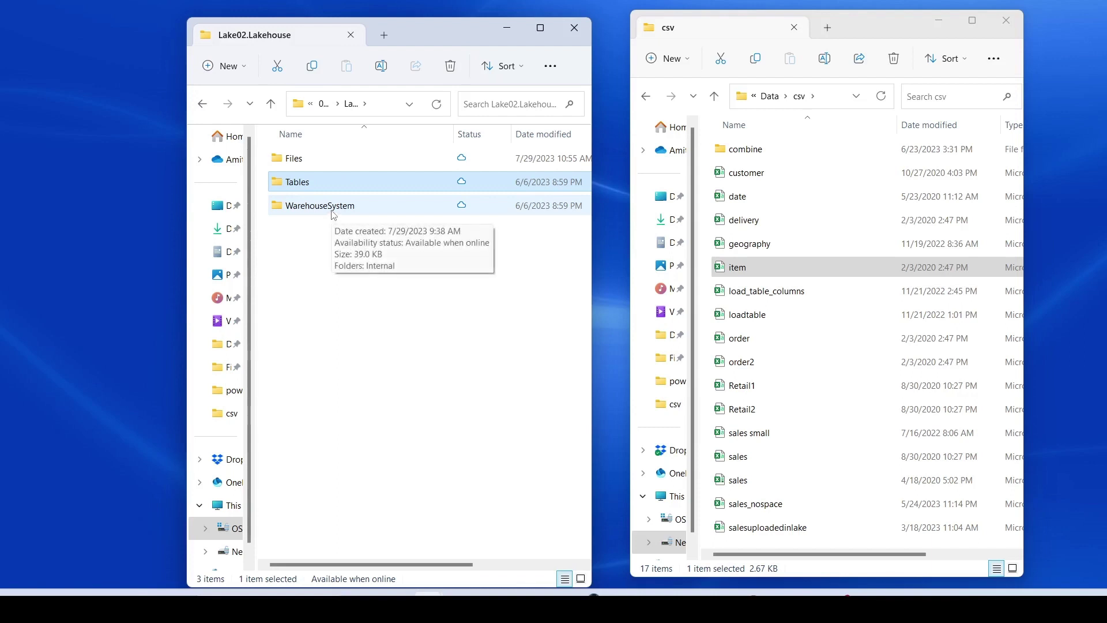
{"action": "double_click", "coordinate": [332, 208]}
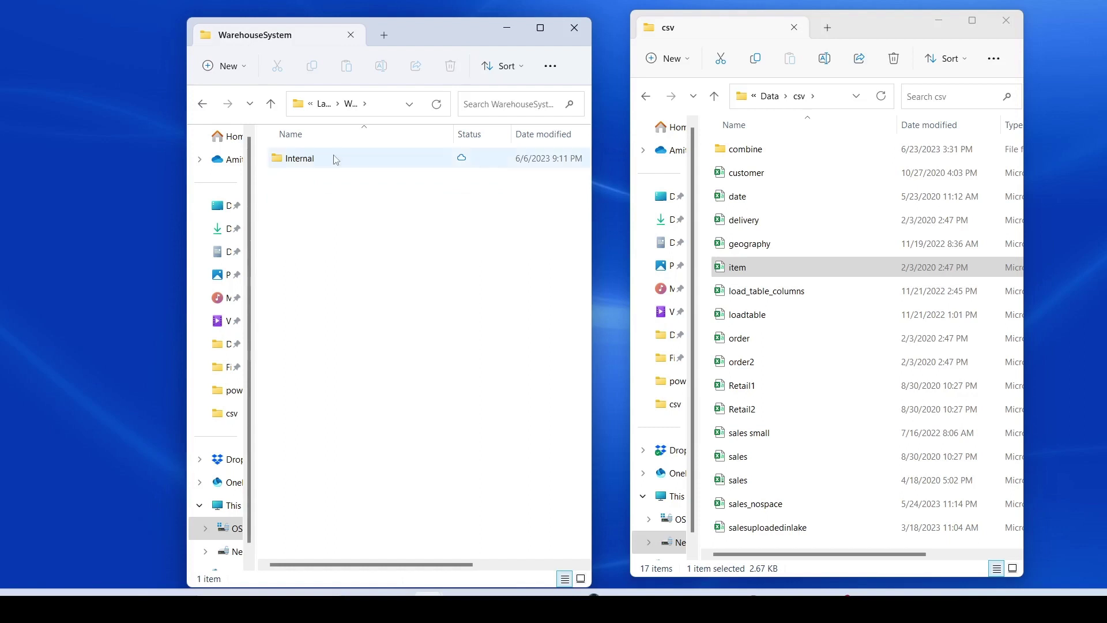
{"action": "left_click", "coordinate": [327, 113]}
{"action": "left_click", "coordinate": [323, 104]}
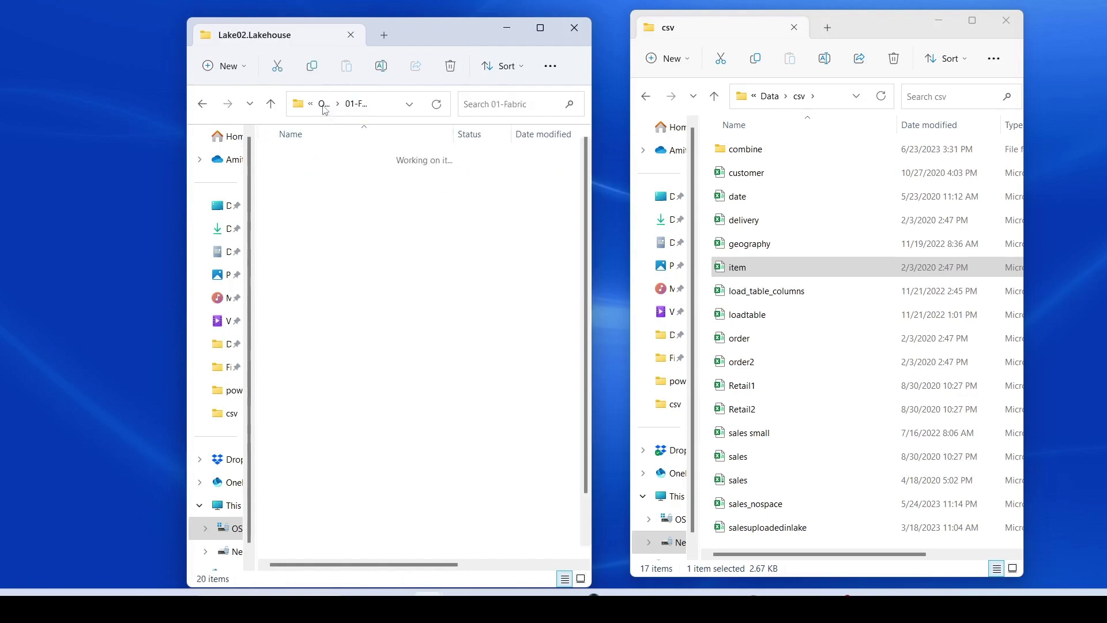
Step: Look through the lakehouses and warehouses in 01-Fabric and open the Files folder of Lake02.Lakehouse
{"action": "scroll", "coordinate": [375, 298], "scroll_direction": "down", "scroll_amount": 1}
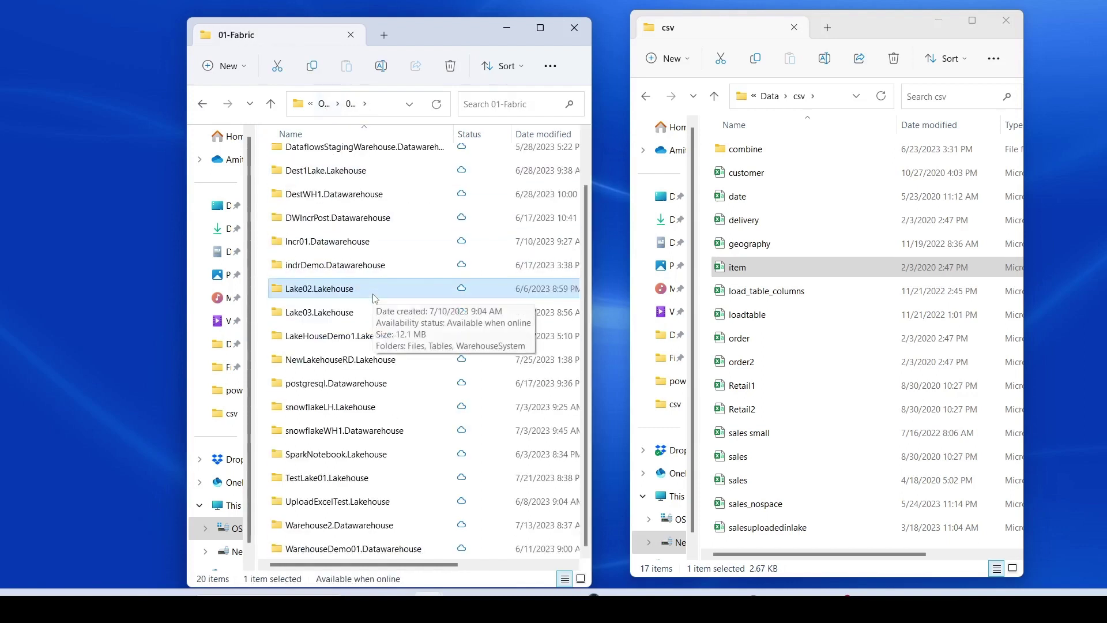
{"action": "scroll", "coordinate": [375, 298], "scroll_direction": "up", "scroll_amount": 1}
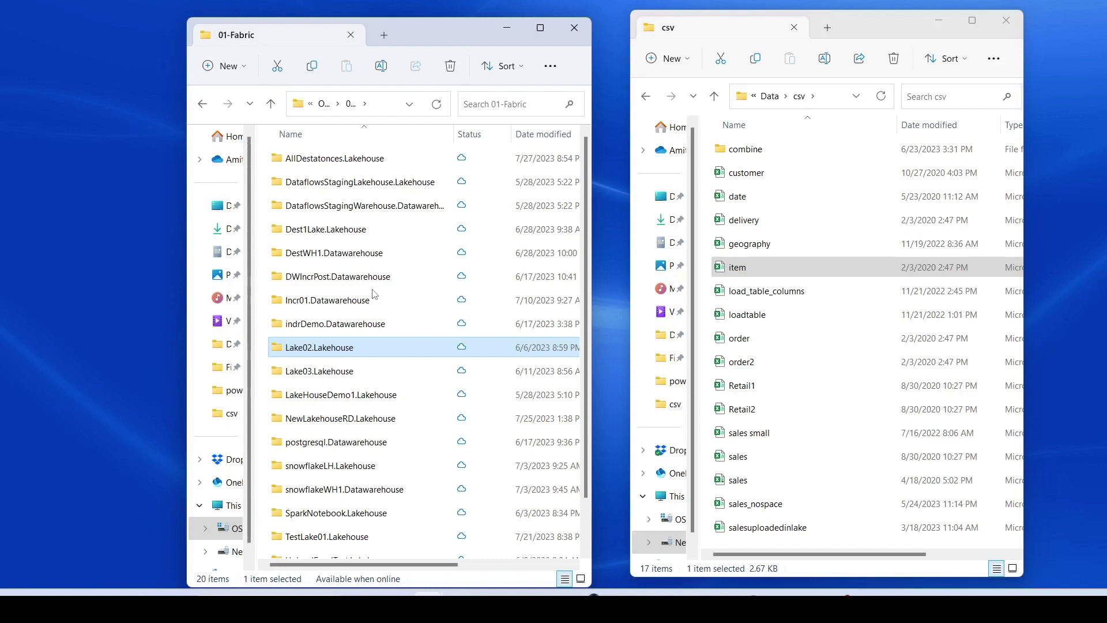
{"action": "double_click", "coordinate": [328, 355]}
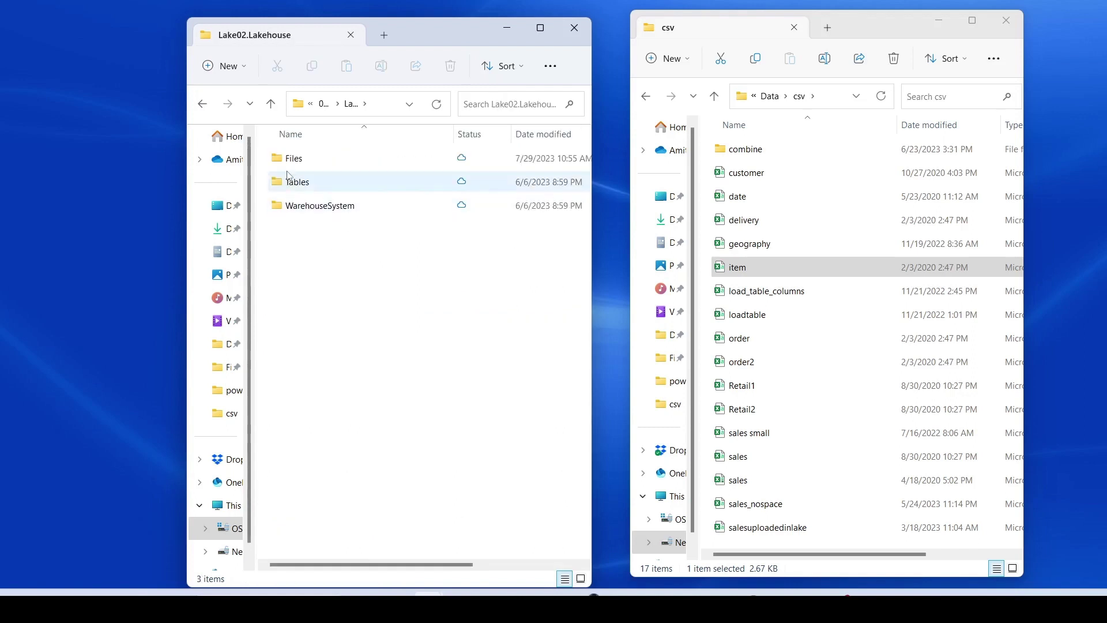
{"action": "double_click", "coordinate": [293, 162]}
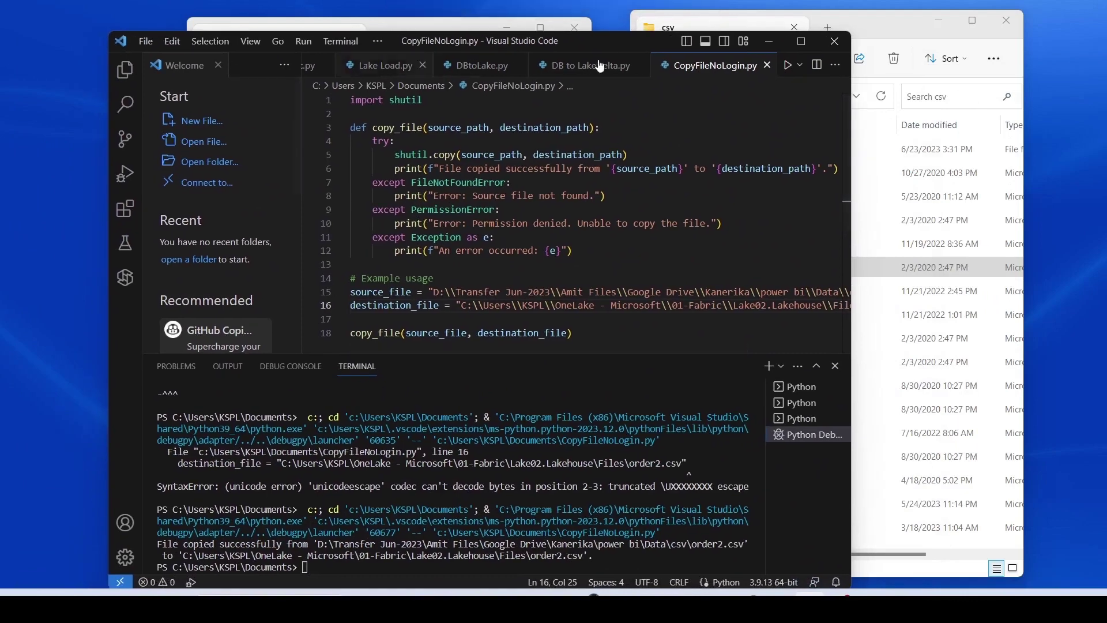
Step: In Visual Studio Code, maximize the window and review the order2.csv source and destination paths in CopyFileNoLogin.py
{"action": "left_click", "coordinate": [801, 42]}
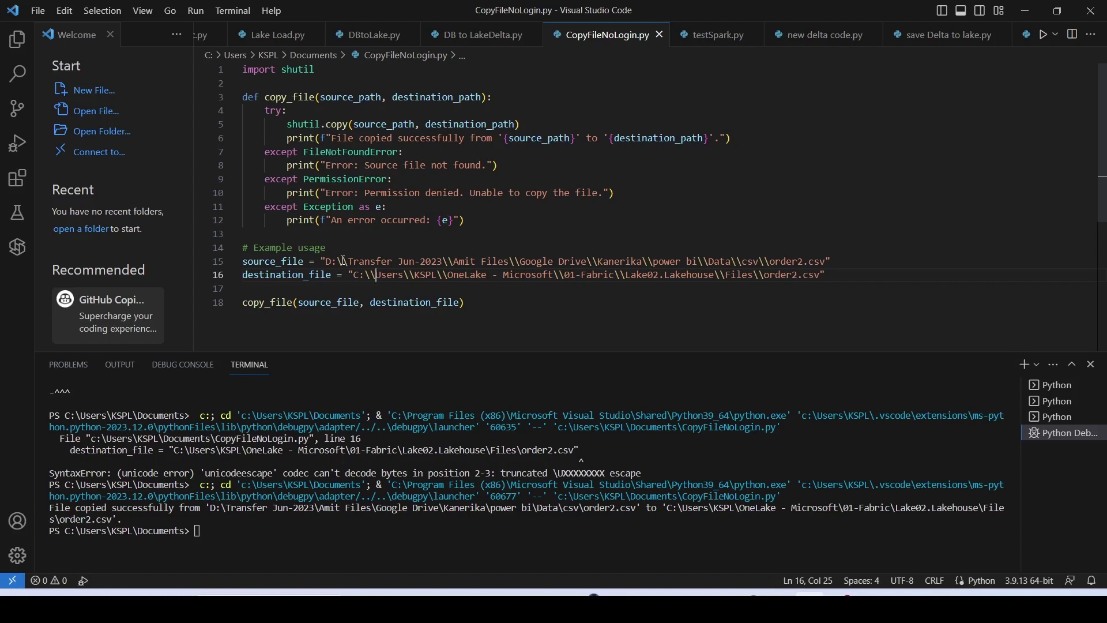
{"action": "double_click", "coordinate": [320, 302]}
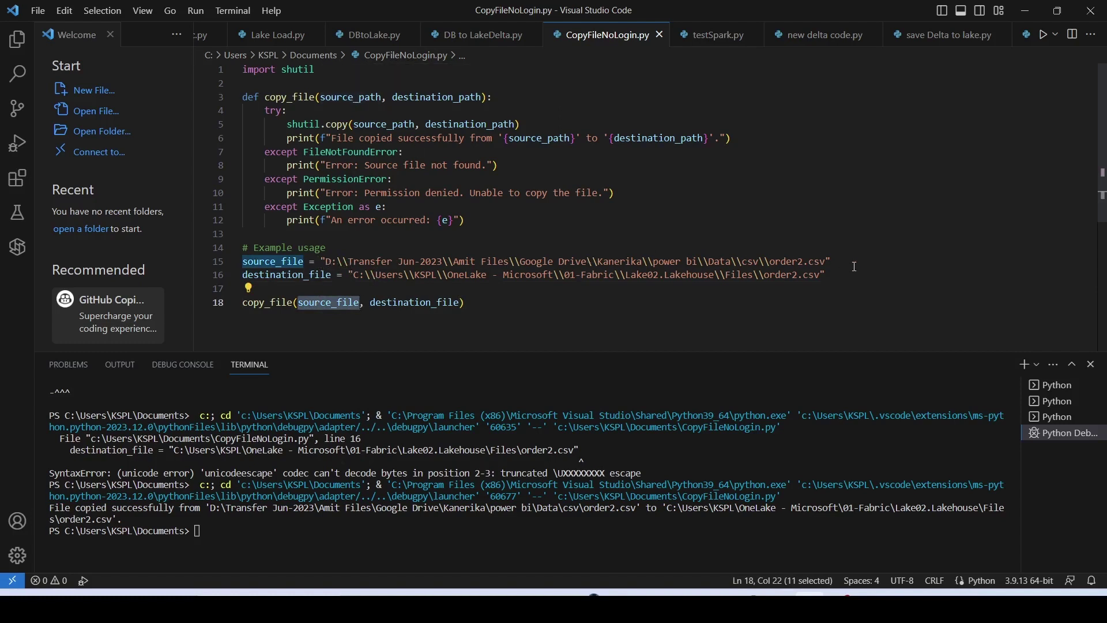
{"action": "left_click_drag", "start_coordinate": [828, 275], "coordinate": [266, 273]}
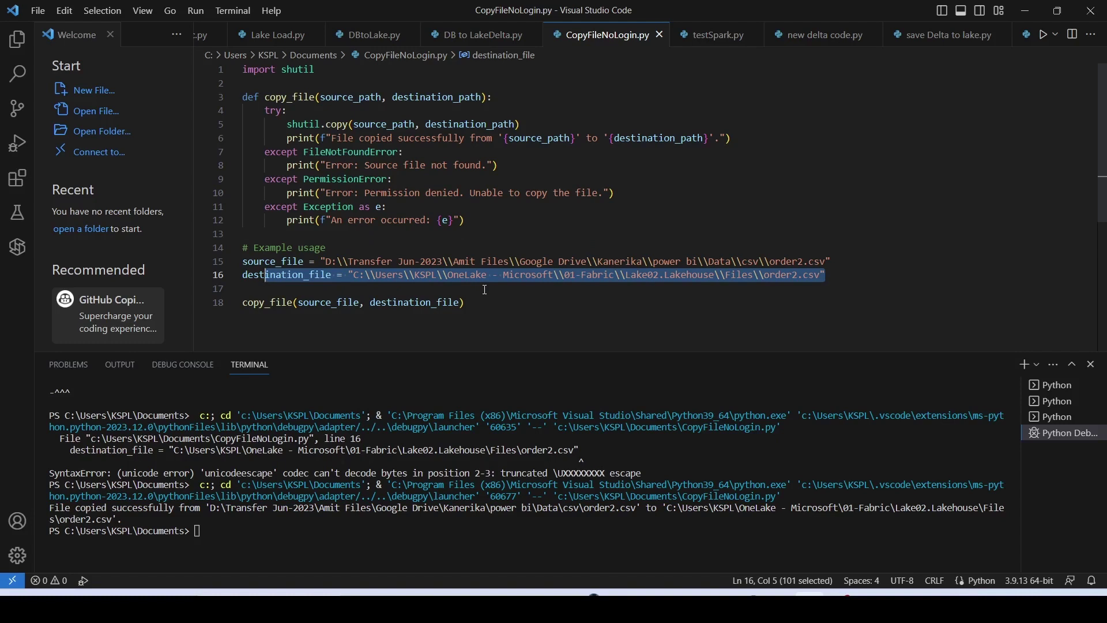
{"action": "double_click", "coordinate": [783, 275]}
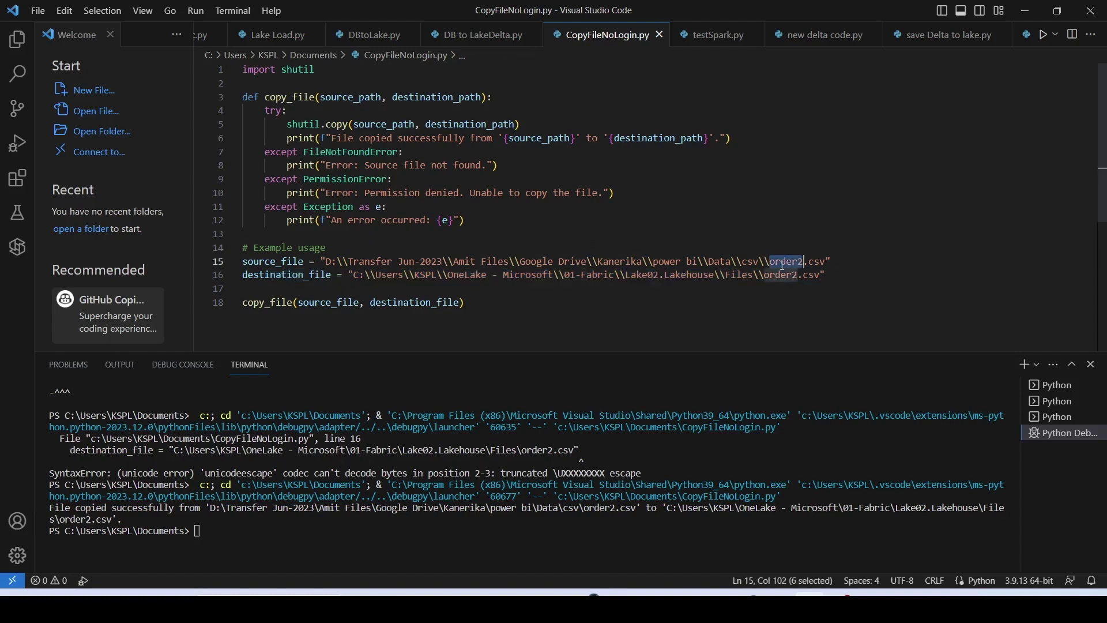
{"action": "left_click", "coordinate": [776, 277]}
{"action": "double_click", "coordinate": [776, 277]}
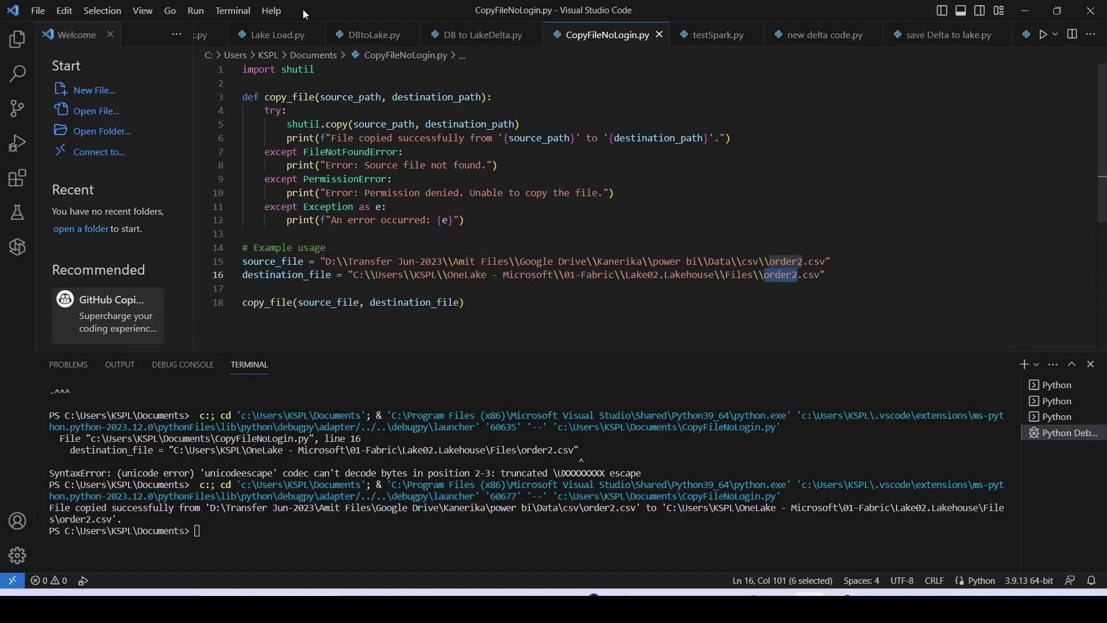
Step: Examine the final copy_file call with its source_file and destination_file arguments and the shutil import
{"action": "left_click", "coordinate": [191, 14]}
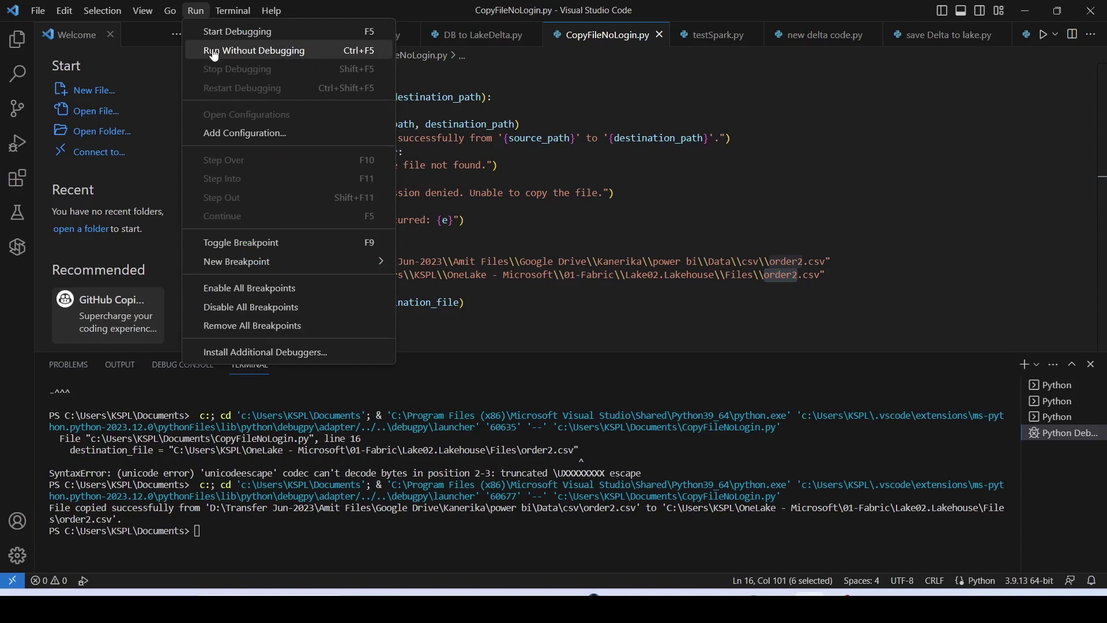
{"action": "left_click", "coordinate": [532, 301]}
{"action": "left_click_drag", "start_coordinate": [466, 303], "coordinate": [242, 305]}
{"action": "double_click", "coordinate": [336, 305]}
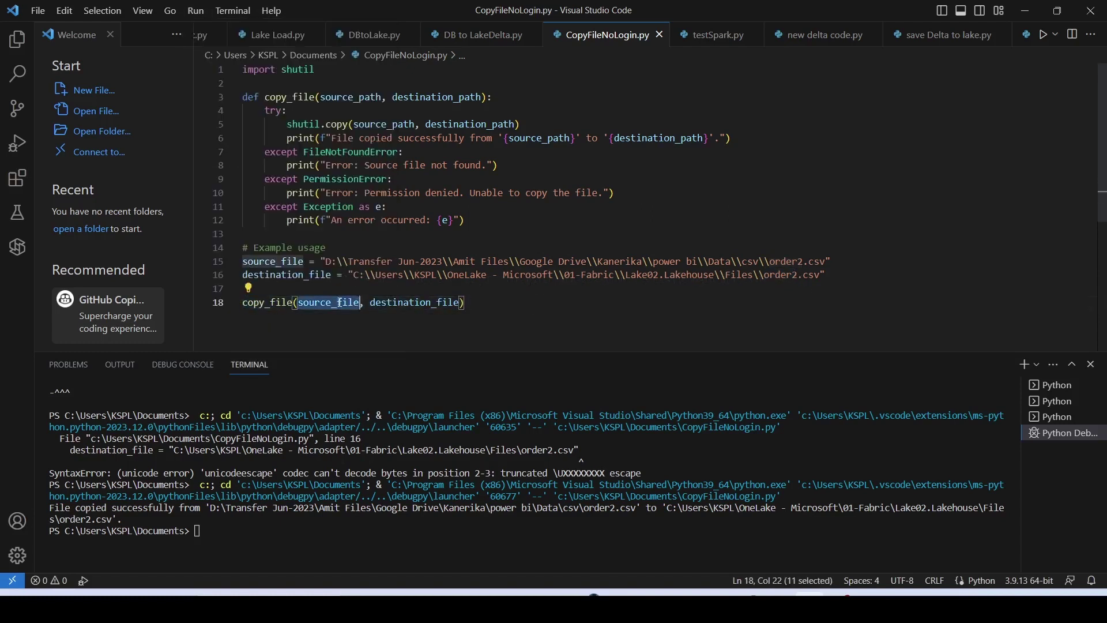
{"action": "double_click", "coordinate": [416, 304]}
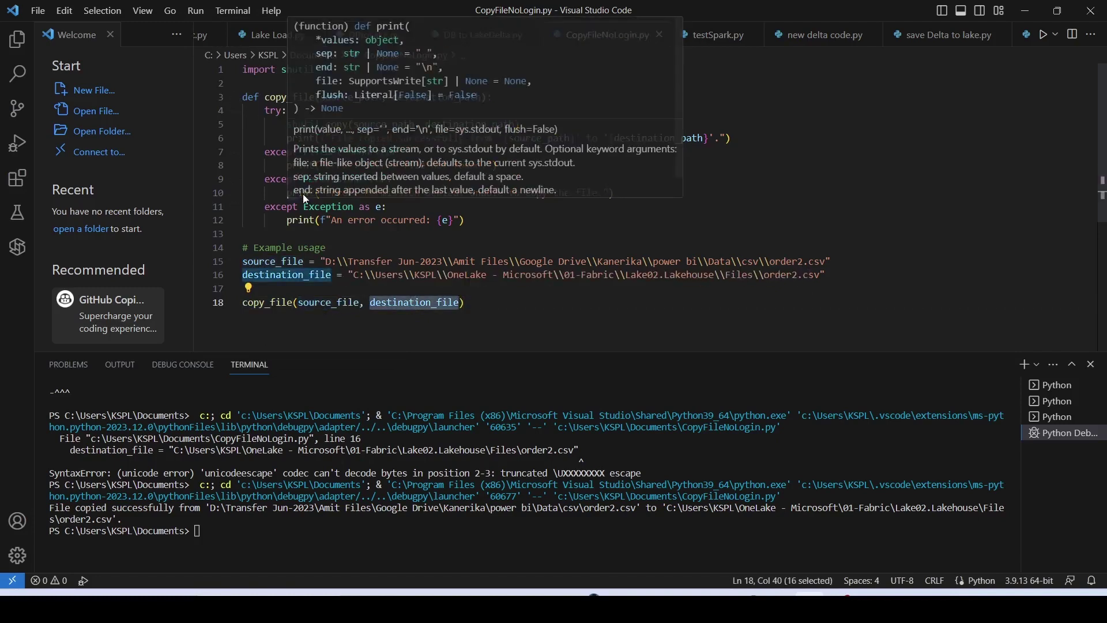
{"action": "mouse_move", "coordinate": [308, 76]}
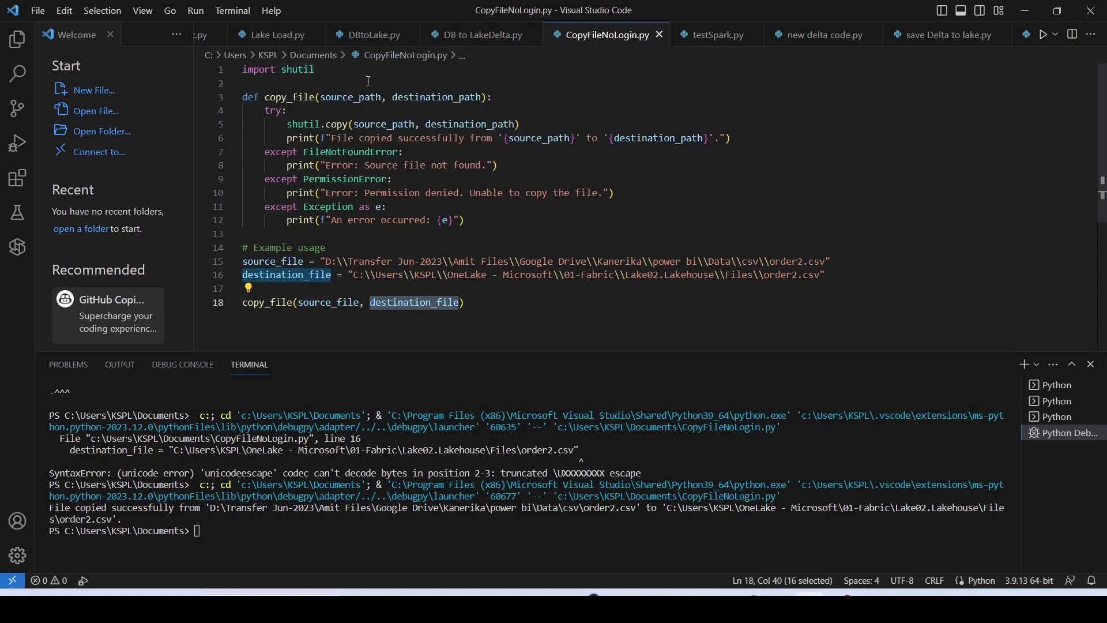
Step: Run CopyFileNoLogin.py without debugging to copy order2.csv, return to File Explorer and refresh the Lake02 Files folder
{"action": "left_click", "coordinate": [197, 11]}
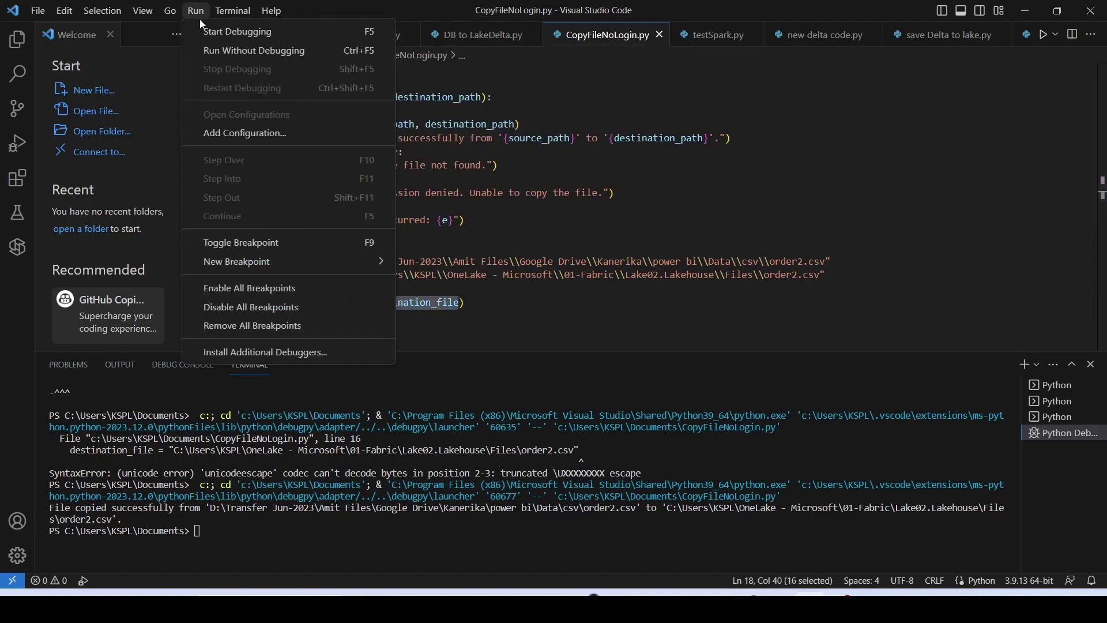
{"action": "left_click", "coordinate": [217, 50]}
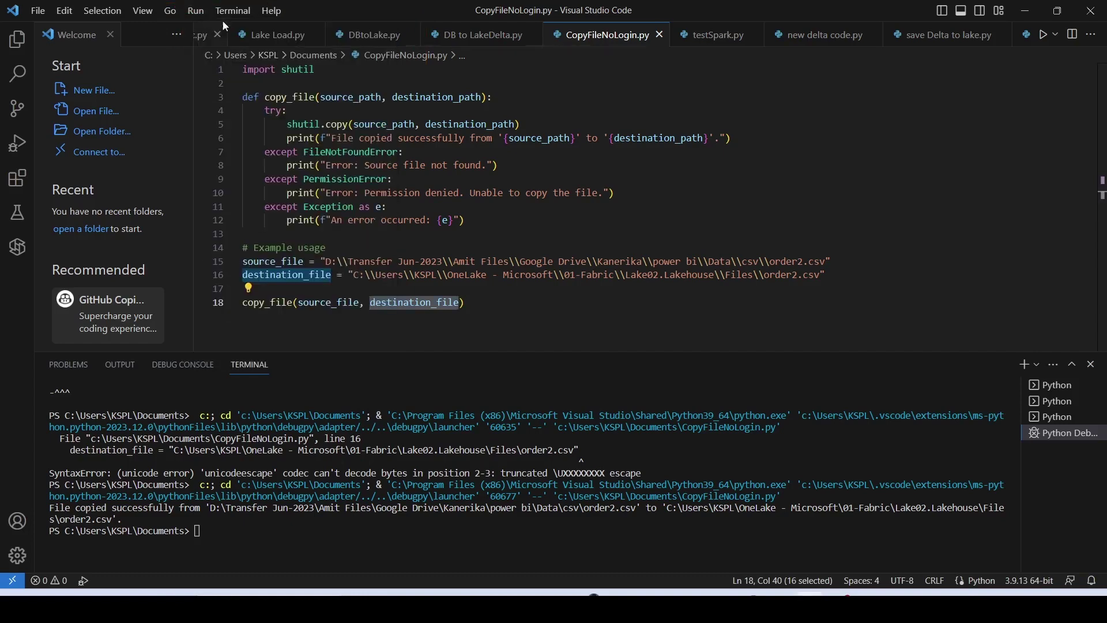
{"action": "left_click", "coordinate": [201, 11]}
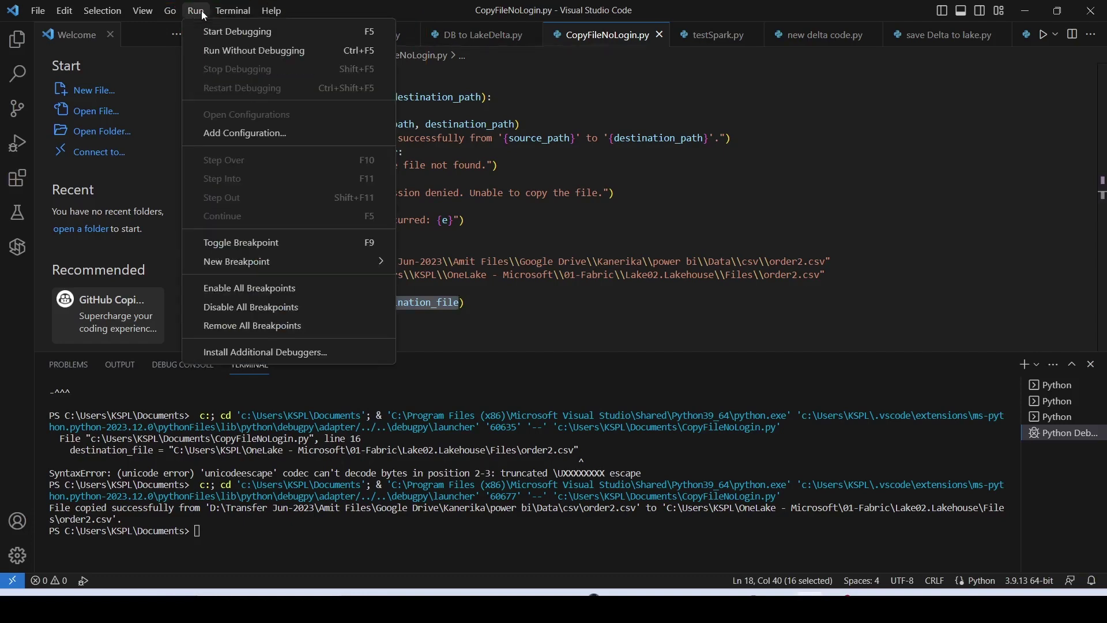
{"action": "left_click", "coordinate": [214, 52]}
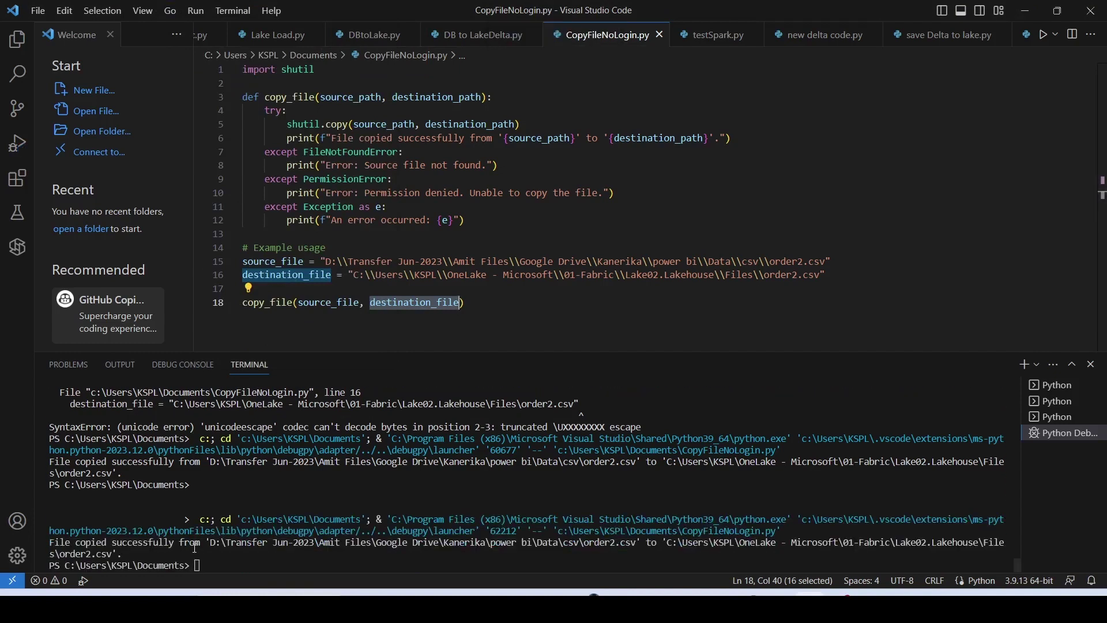
{"action": "left_click_drag", "start_coordinate": [137, 499], "coordinate": [300, 568]}
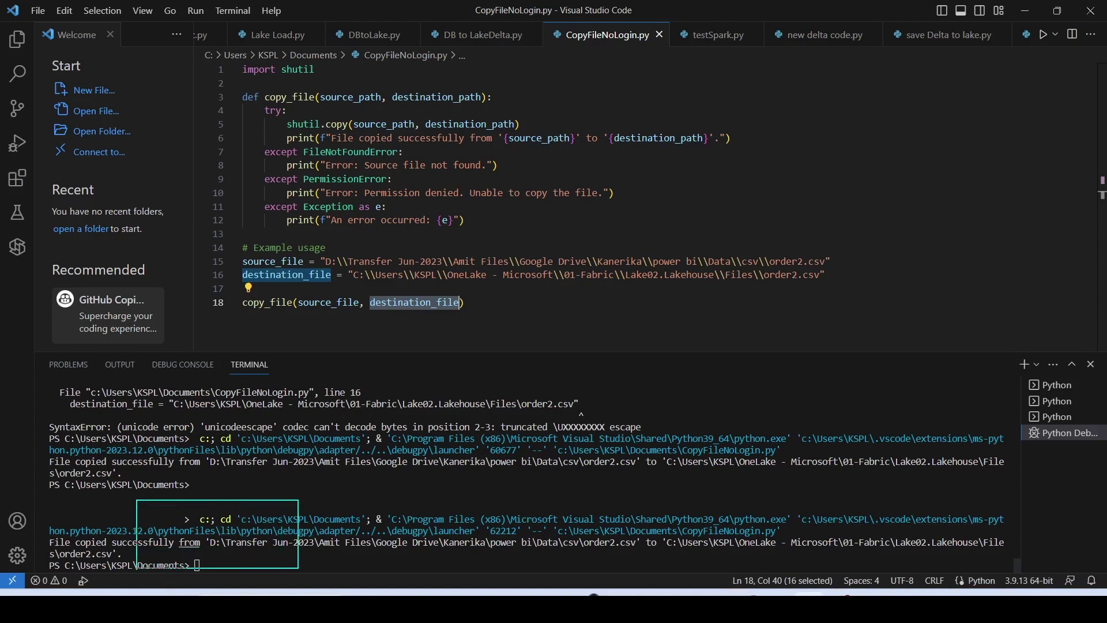
{"action": "key", "text": "Escape"}
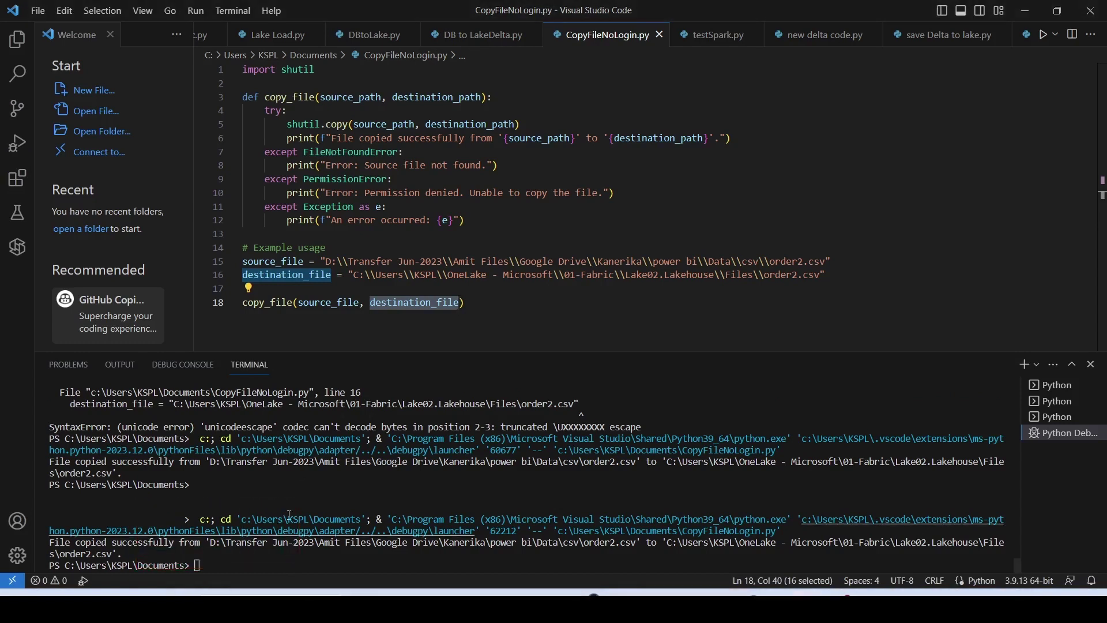
{"action": "left_click", "coordinate": [1038, 12]}
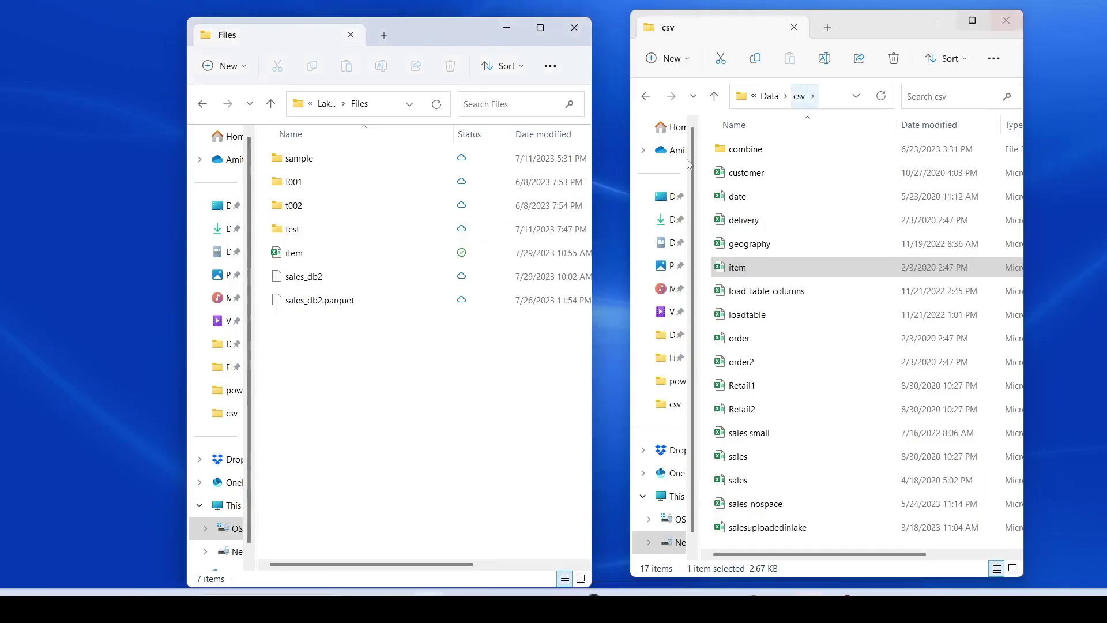
{"action": "left_click", "coordinate": [437, 104]}
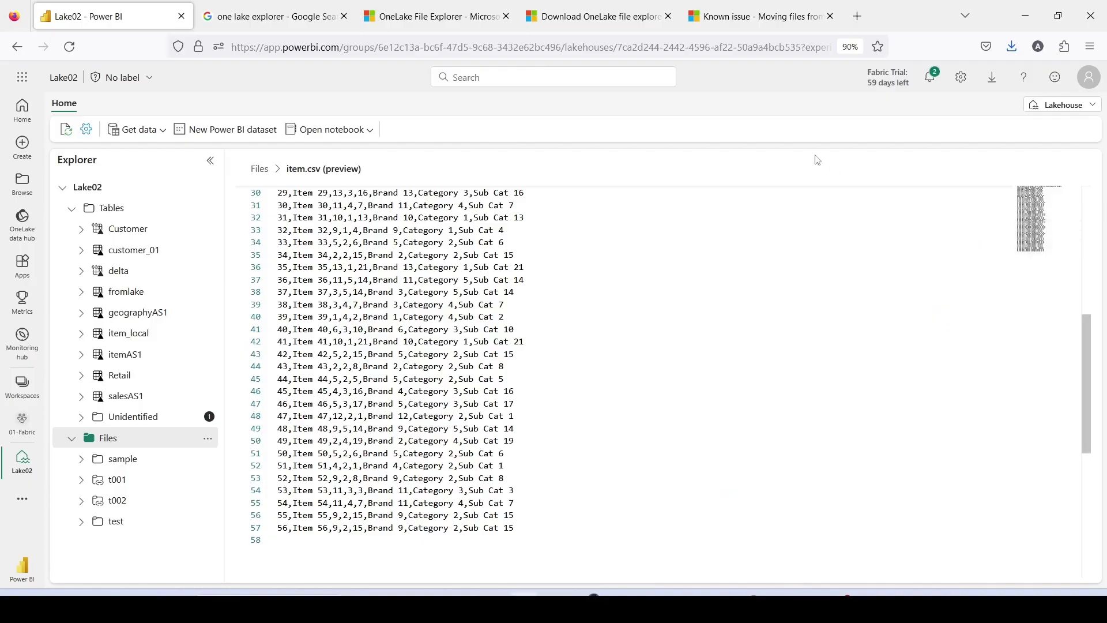
Step: Switch to Power BI in the browser, refresh the Files section of Lake02 and open the order2.csv preview
{"action": "left_click", "coordinate": [257, 171]}
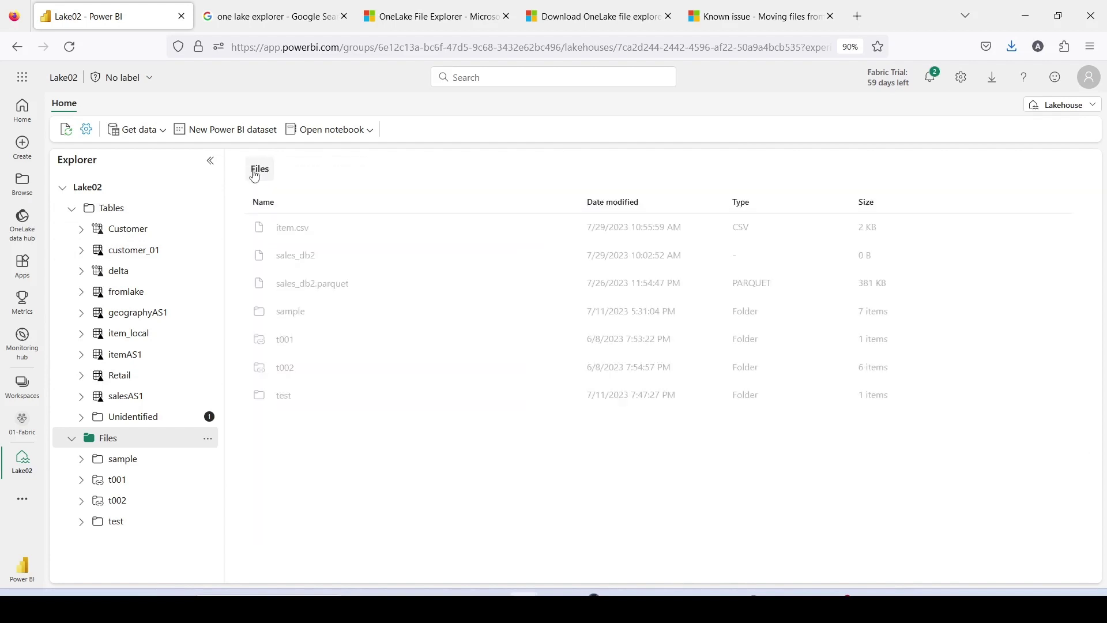
{"action": "left_click", "coordinate": [209, 439]}
{"action": "mouse_move", "coordinate": [241, 529]}
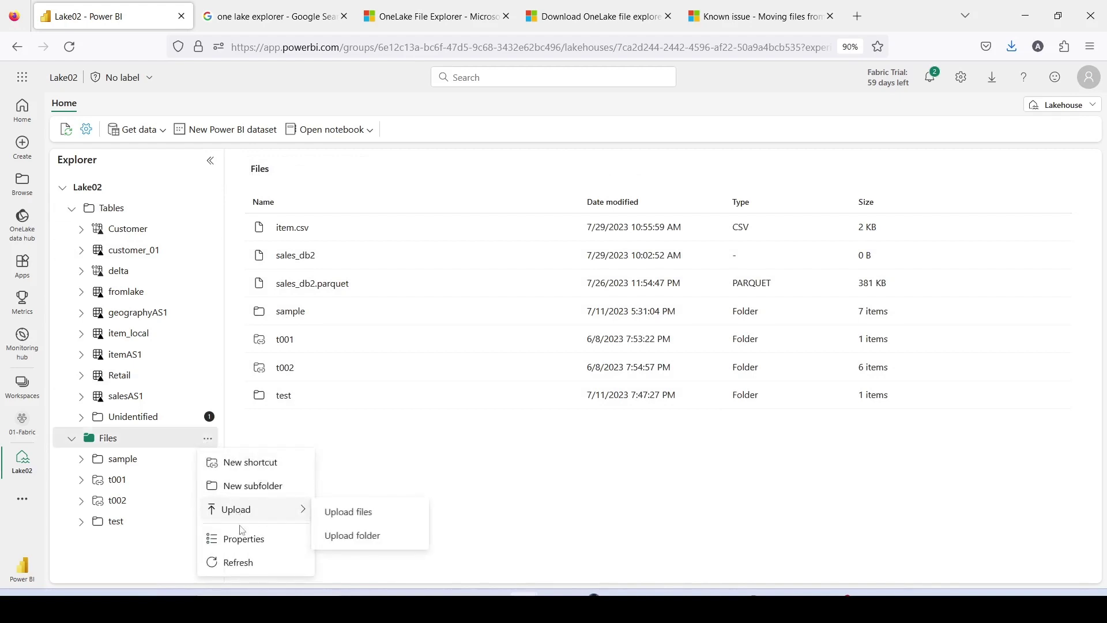
{"action": "left_click", "coordinate": [239, 563]}
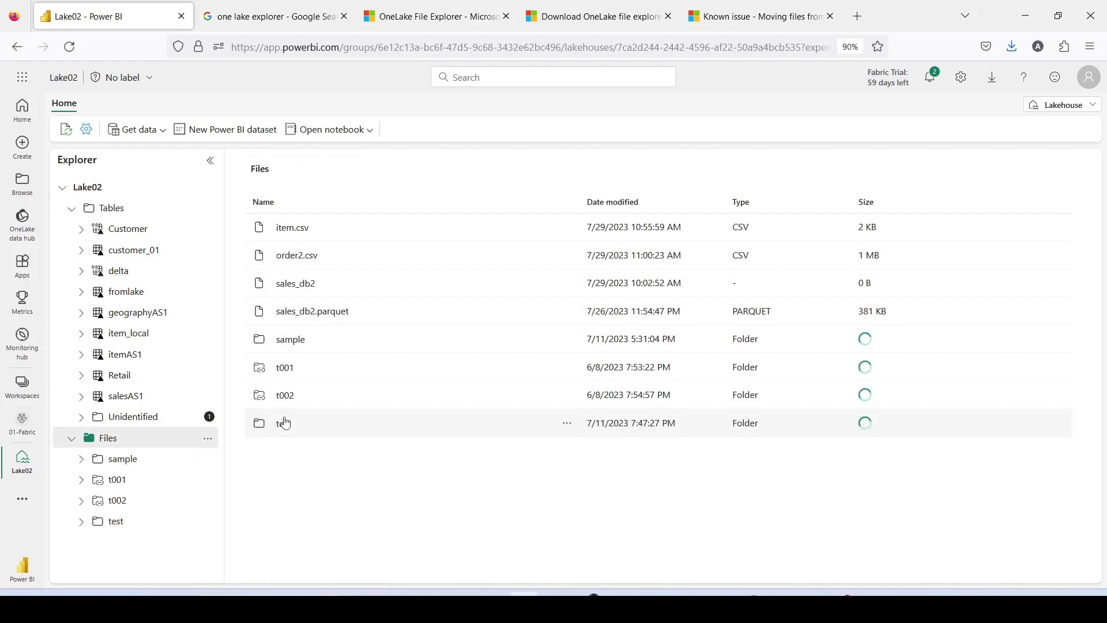
{"action": "left_click", "coordinate": [308, 262]}
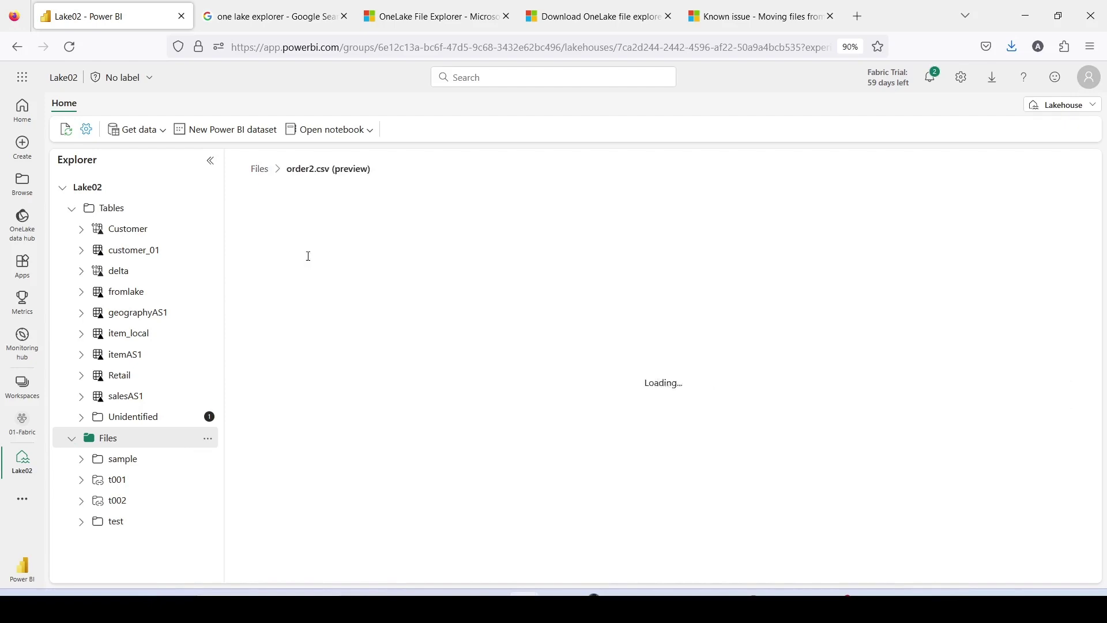